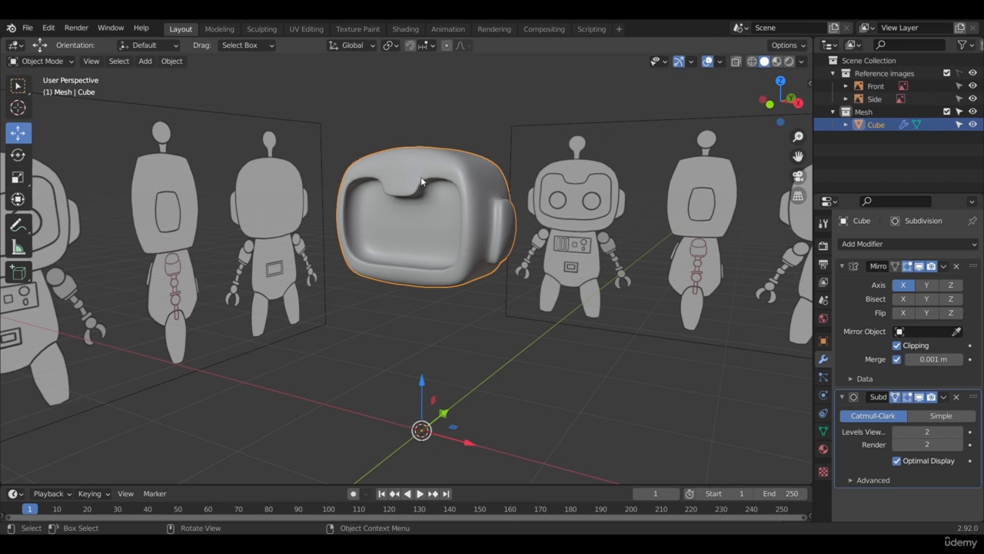
# Add an edge loop around the inner wall of the head's face recess and slide it close to the recess floor.
pyautogui.scroll(4, 423, 220)
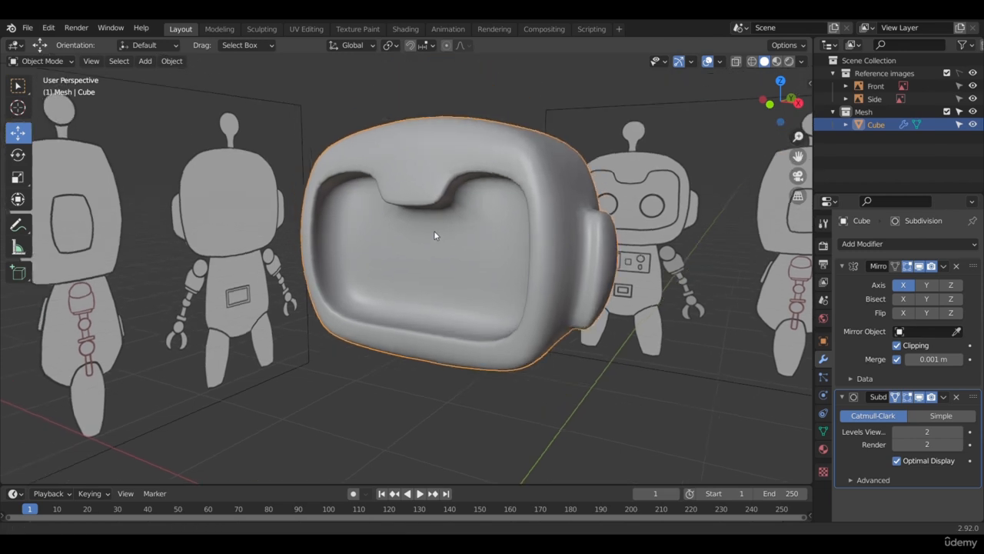
pyautogui.scroll(3, 431, 242)
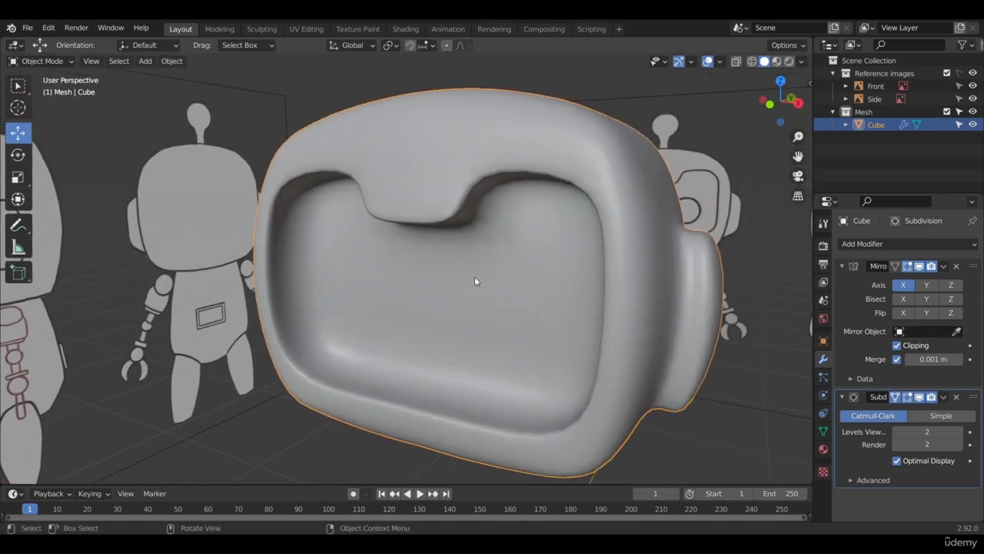
pyautogui.press('Tab')
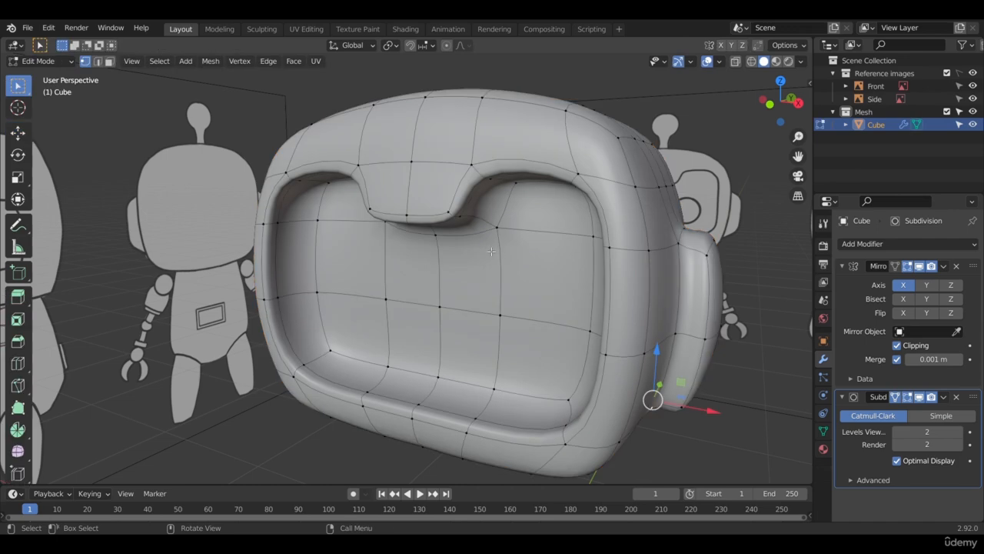
pyautogui.moveTo(492, 252); pyautogui.dragTo(646, 216, button='middle')
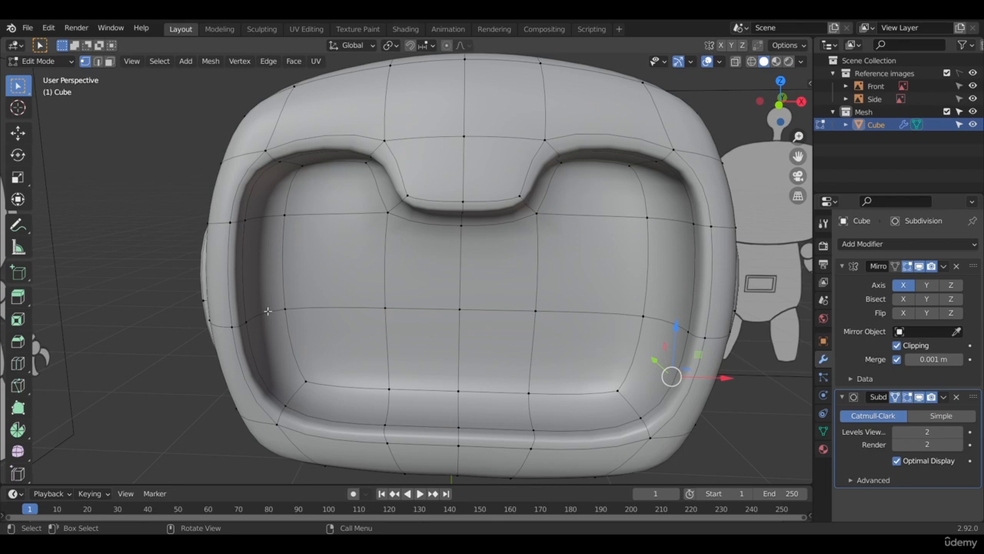
pyautogui.moveTo(554, 244); pyautogui.dragTo(619, 250, button='middle')
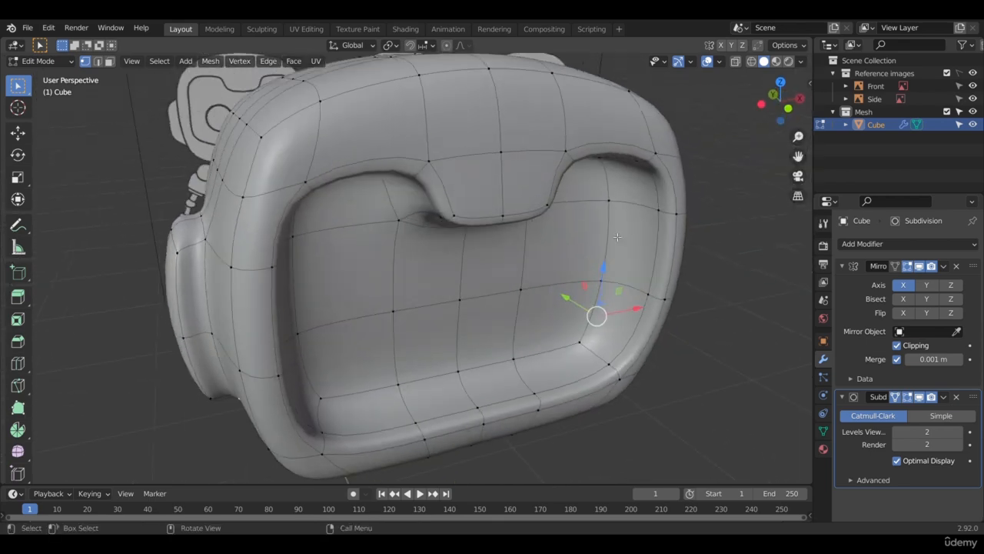
pyautogui.moveTo(623, 343); pyautogui.dragTo(371, 401, button='middle')
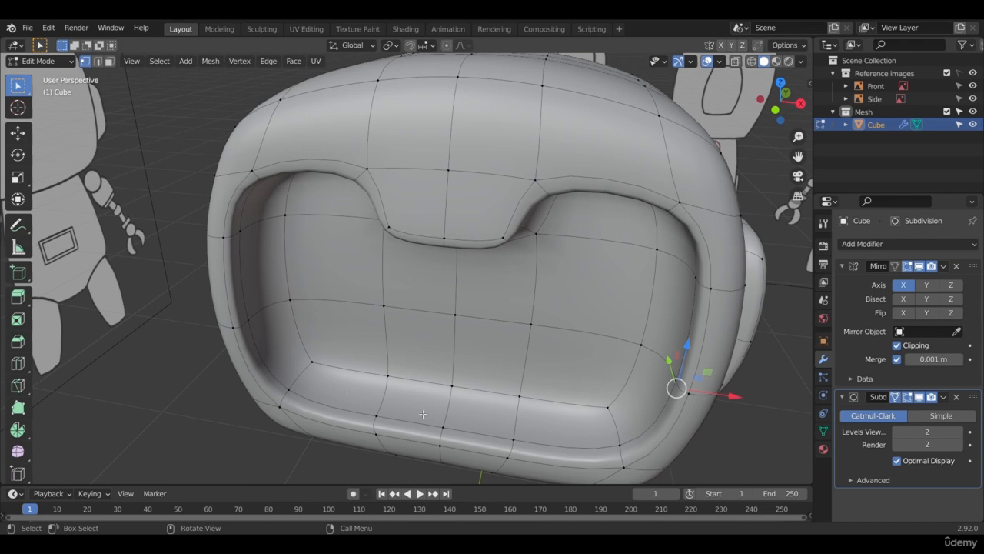
pyautogui.moveTo(423, 414); pyautogui.dragTo(380, 203, button='middle')
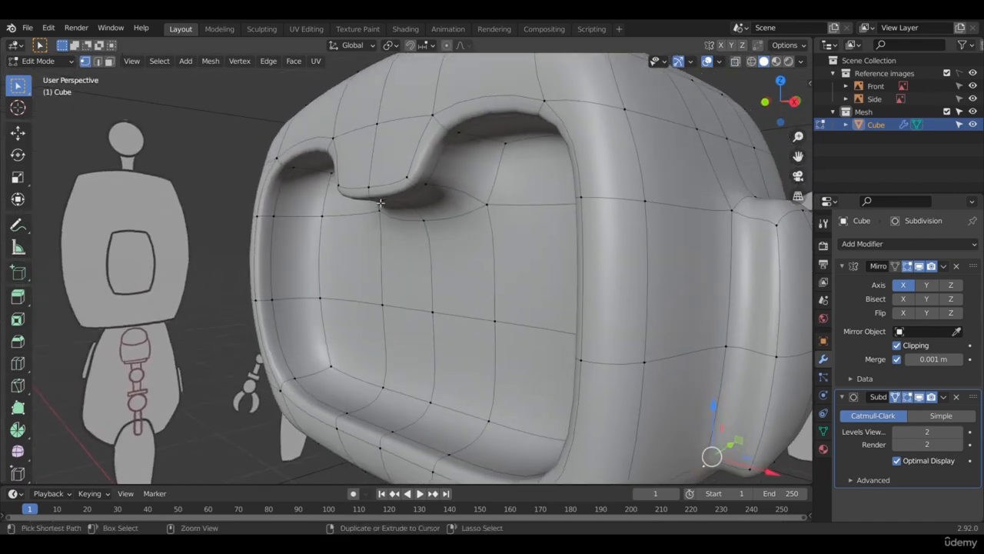
pyautogui.keyDown('alt'); pyautogui.click(380, 202); pyautogui.keyUp('alt')
pyautogui.press('g')
pyautogui.press('g')
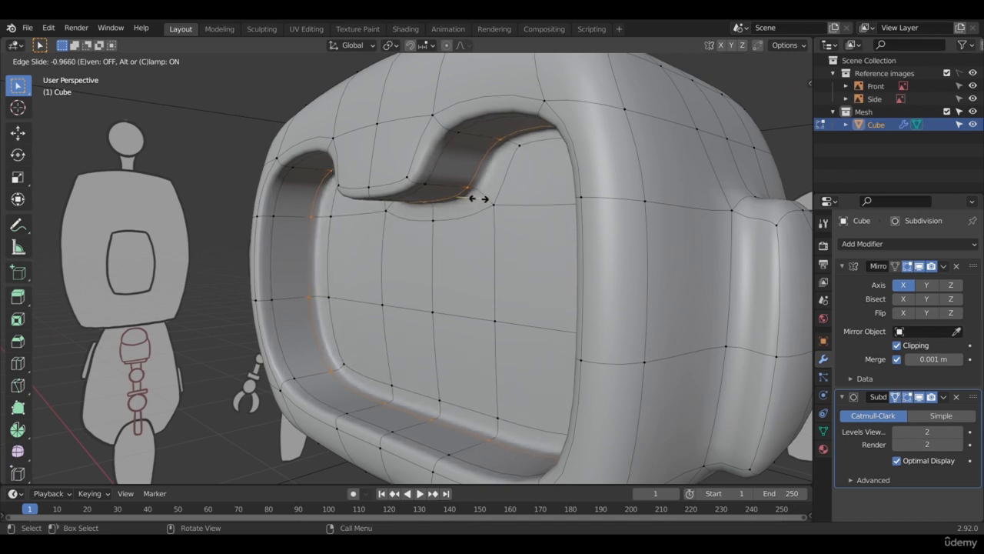
pyautogui.click(480, 200)
pyautogui.press('Tab')
pyautogui.moveTo(498, 207); pyautogui.dragTo(569, 207, button='middle')
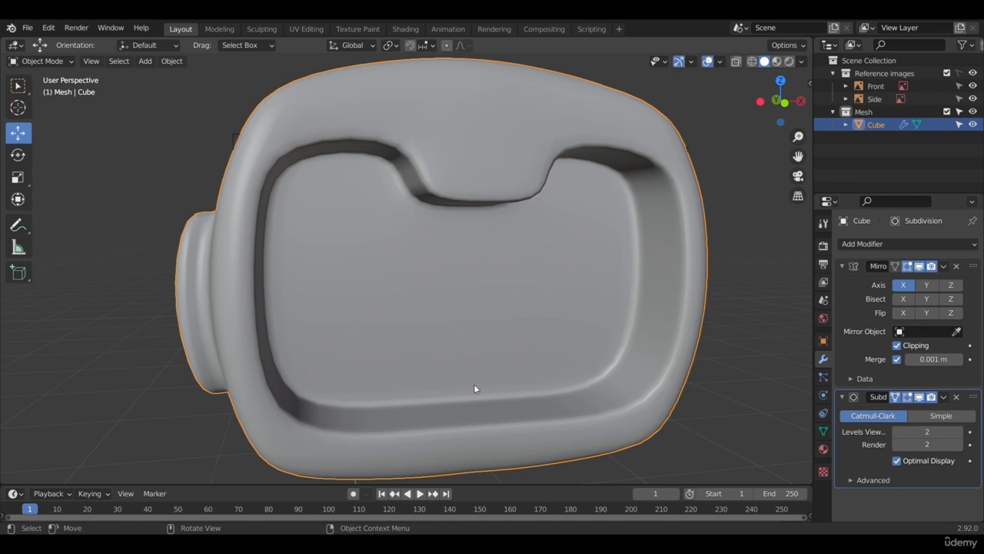
# Enable the Screencast Keys display, leaving the sidebar hidden.
pyautogui.scroll(1, 400, 397)
pyautogui.scroll(-2, 403, 397)
pyautogui.keyDown('shift'); pyautogui.moveTo(468, 375); pyautogui.dragTo(454, 316, button='middle'); pyautogui.keyUp('shift')
pyautogui.click(808, 85)
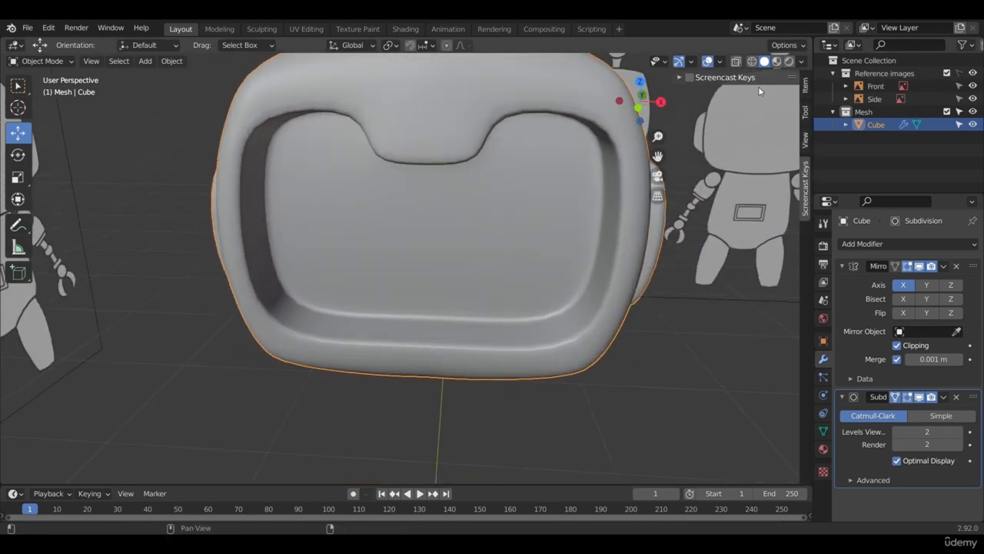
pyautogui.click(690, 77)
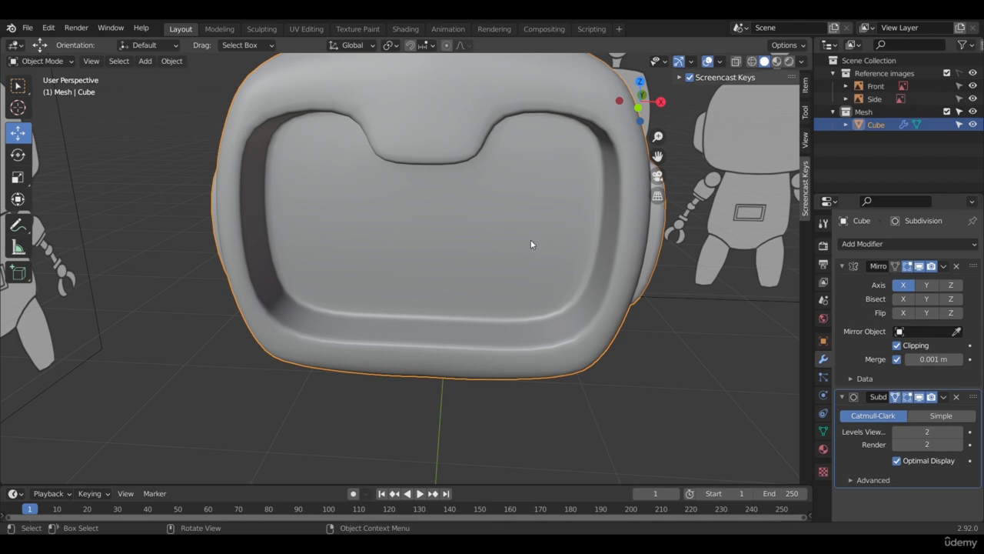
pyautogui.press('n')
# Switch to the front orthographic view and inspect the head, antenna and body against the front reference image.
pyautogui.keyDown('shift'); pyautogui.moveTo(574, 177); pyautogui.dragTo(582, 236, button='middle'); pyautogui.keyUp('shift')
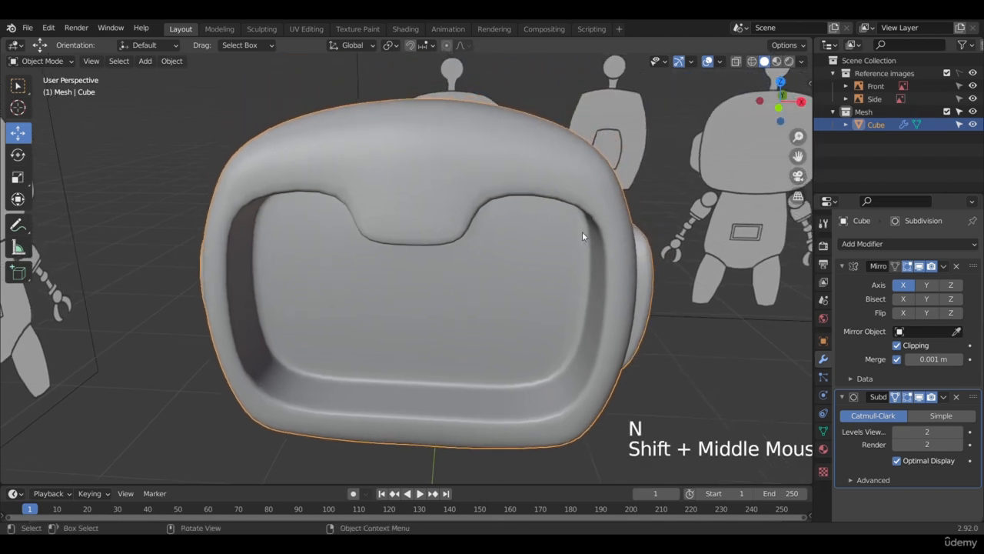
pyautogui.scroll(-2, 479, 290)
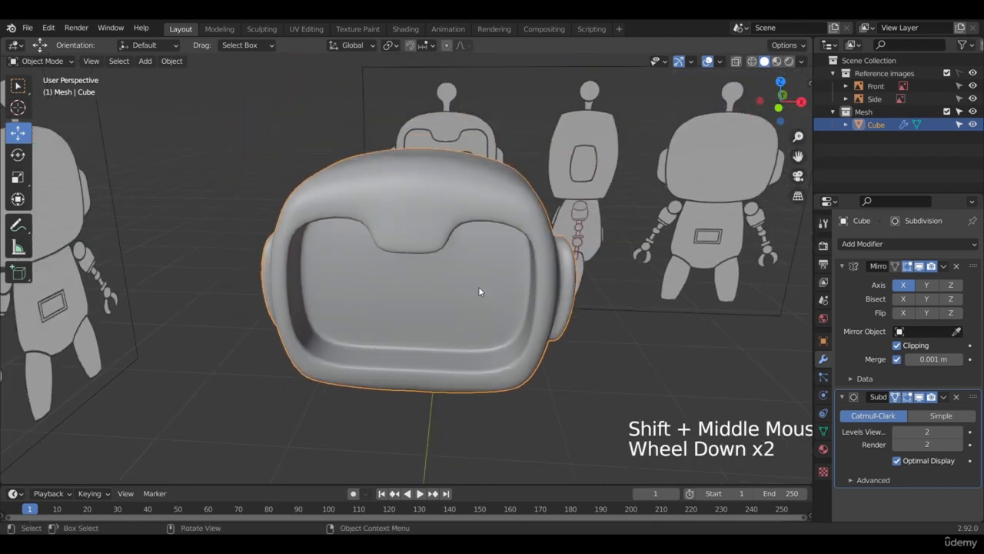
pyautogui.press('KP_1')
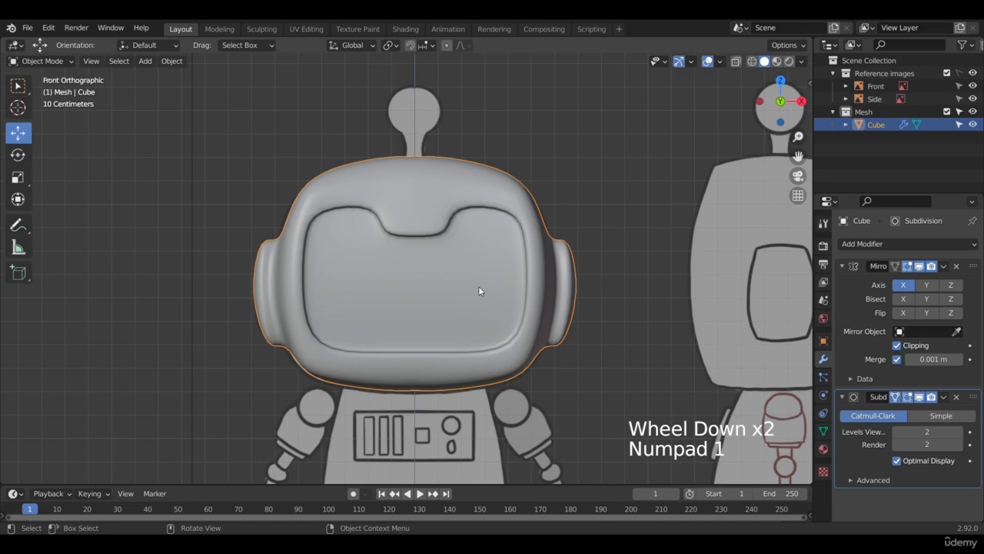
pyautogui.keyDown('shift'); pyautogui.moveTo(478, 289); pyautogui.dragTo(544, 250, button='middle'); pyautogui.keyUp('shift')
pyautogui.scroll(1, 450, 334)
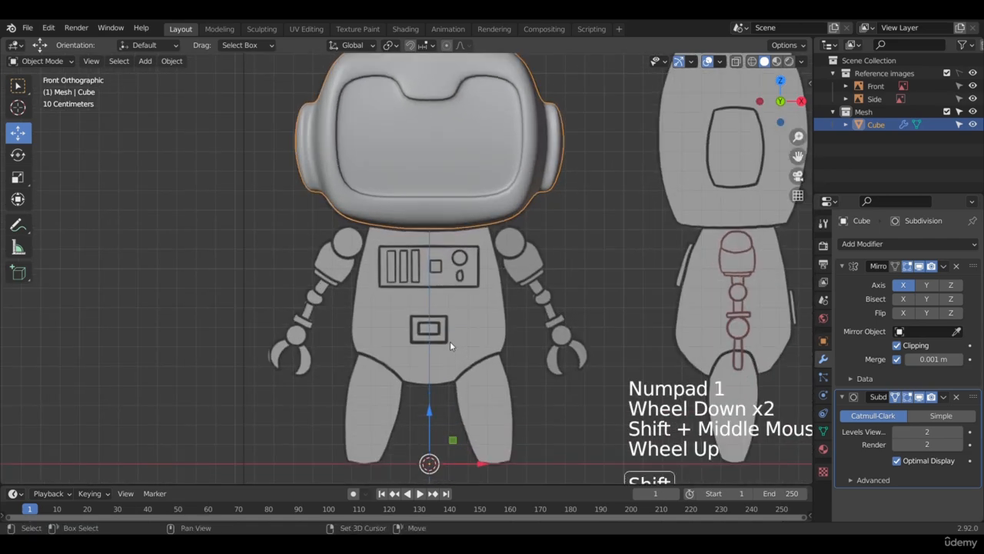
pyautogui.hotkey('shift', 'a')
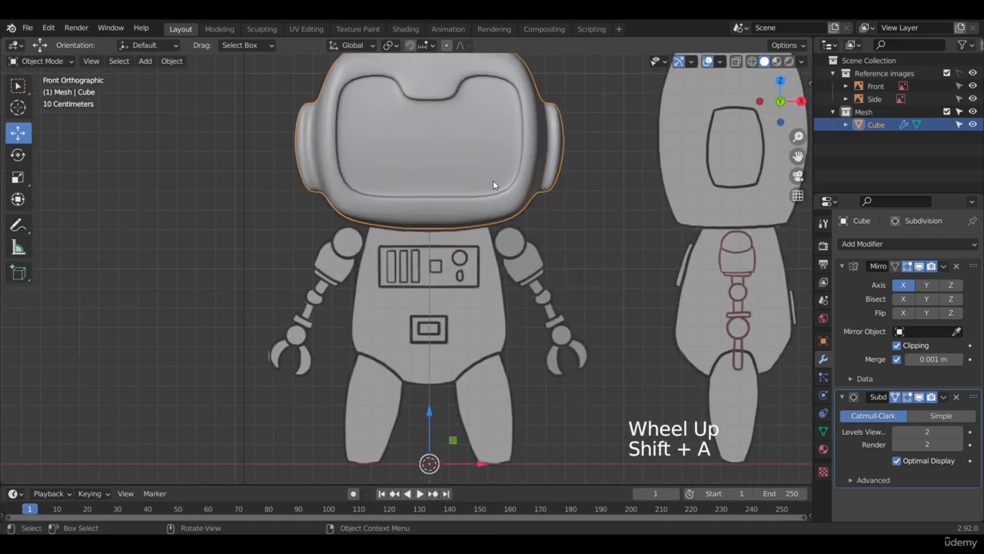
pyautogui.keyDown('shift'); pyautogui.moveTo(406, 420); pyautogui.dragTo(440, 139, button='middle'); pyautogui.keyUp('shift')
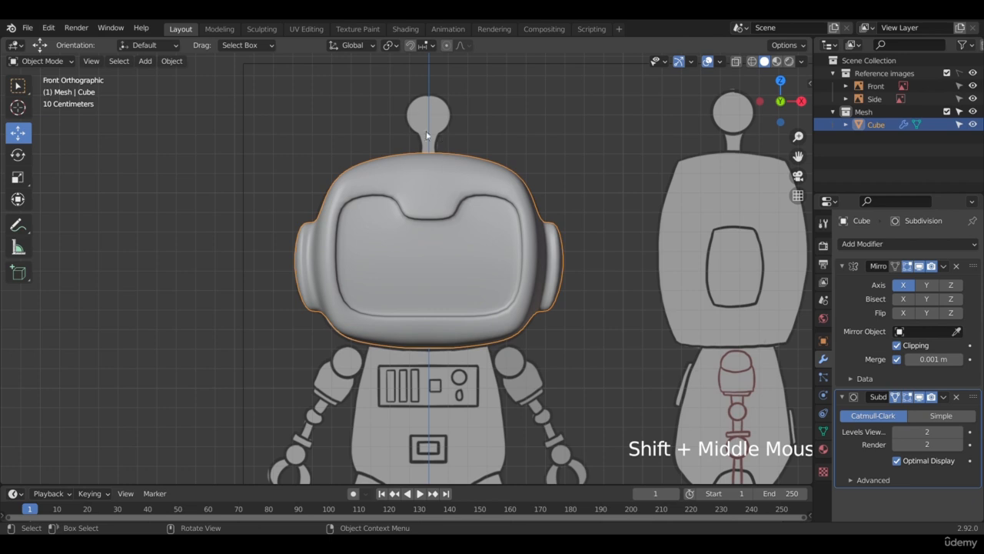
pyautogui.keyDown('shift'); pyautogui.moveTo(570, 235); pyautogui.dragTo(518, 307, button='middle'); pyautogui.keyUp('shift')
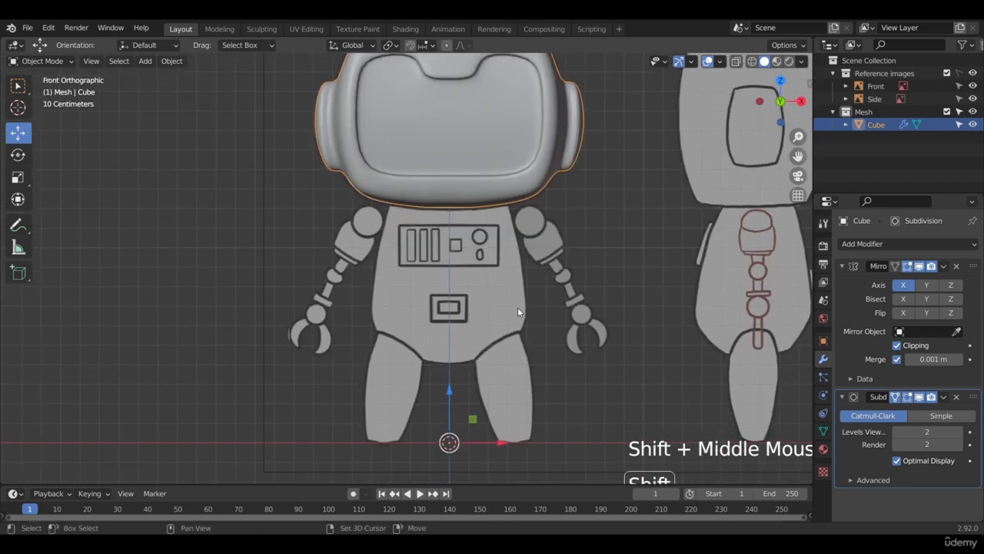
# Add a UV sphere and rotate it 90° about the global X axis.
pyautogui.hotkey('shift', 'a')
pyautogui.moveTo(522, 272)
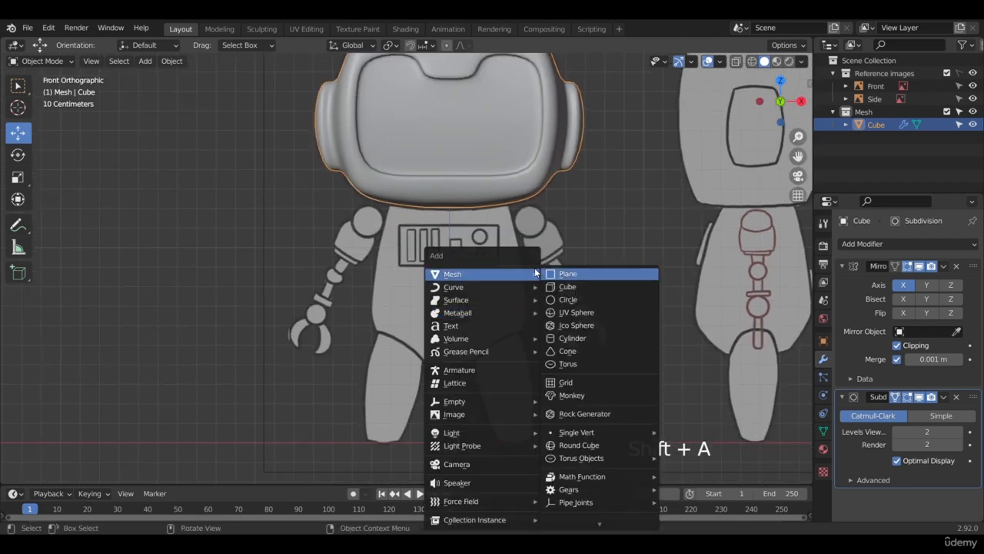
pyautogui.click(579, 310)
pyautogui.scroll(-3, 573, 314)
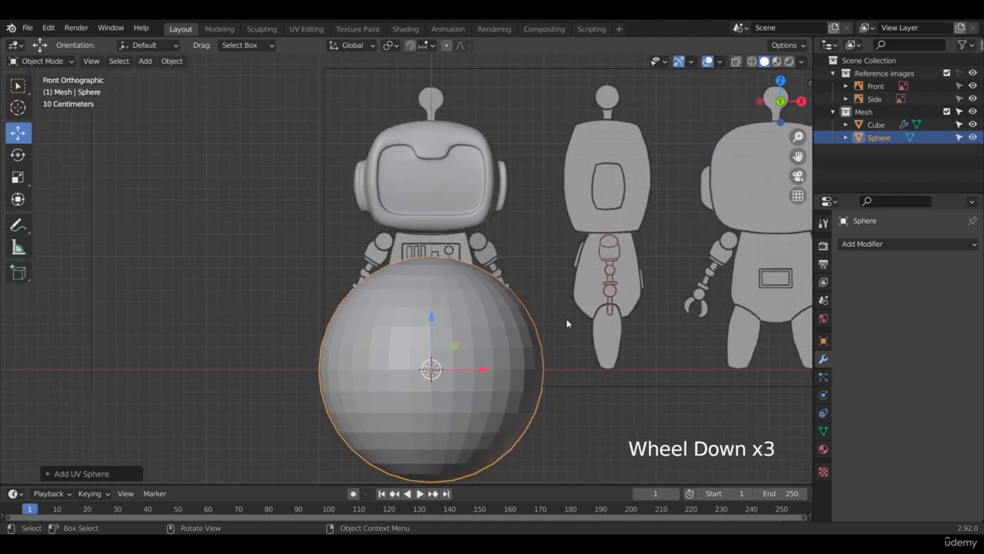
pyautogui.scroll(1, 601, 326)
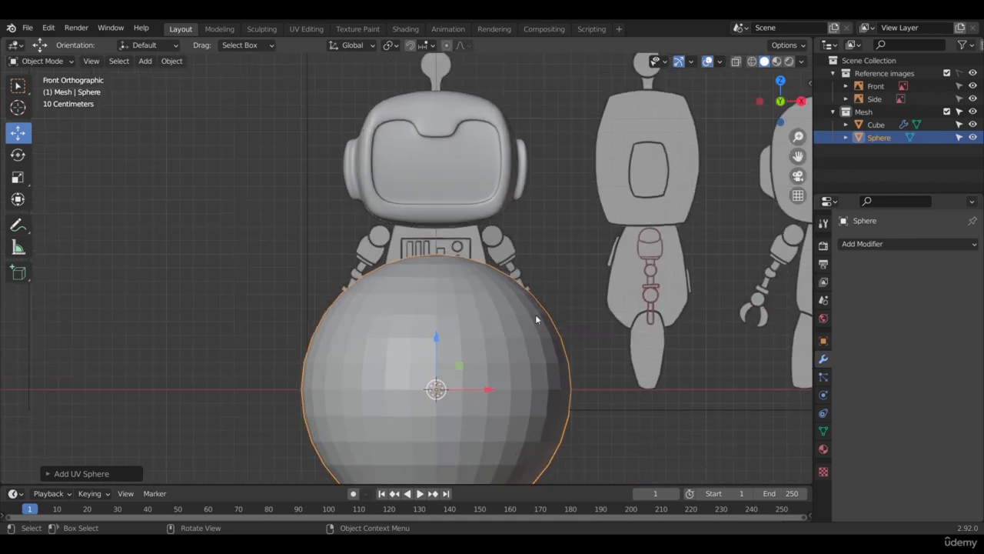
pyautogui.press('r')
pyautogui.press('0')
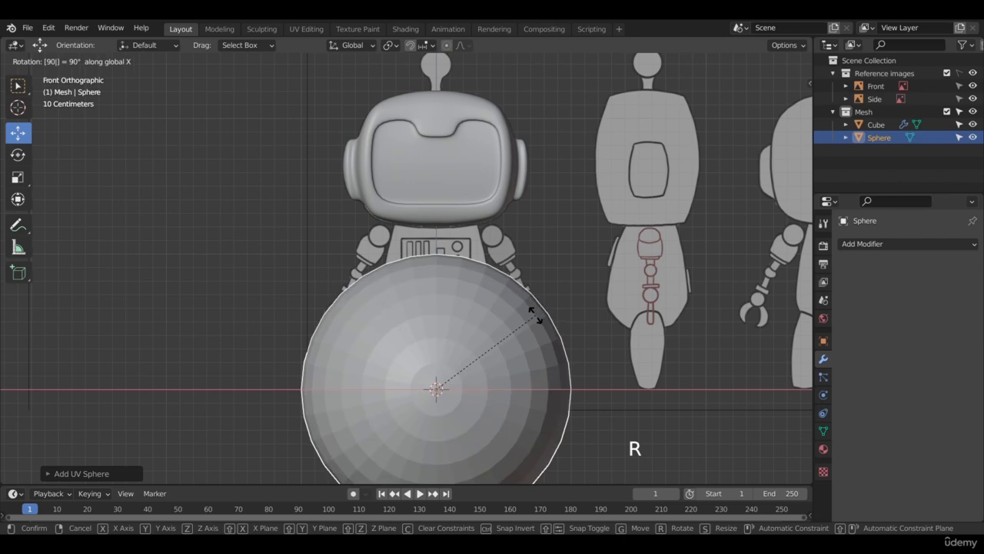
pyautogui.press('Return')
# Select the sphere's front pole vertex in Edit Mode and examine the faces converging on it.
pyautogui.scroll(2, 536, 314)
pyautogui.keyDown('shift'); pyautogui.moveTo(465, 367); pyautogui.dragTo(436, 198, button='middle'); pyautogui.keyUp('shift')
pyautogui.scroll(4, 440, 197)
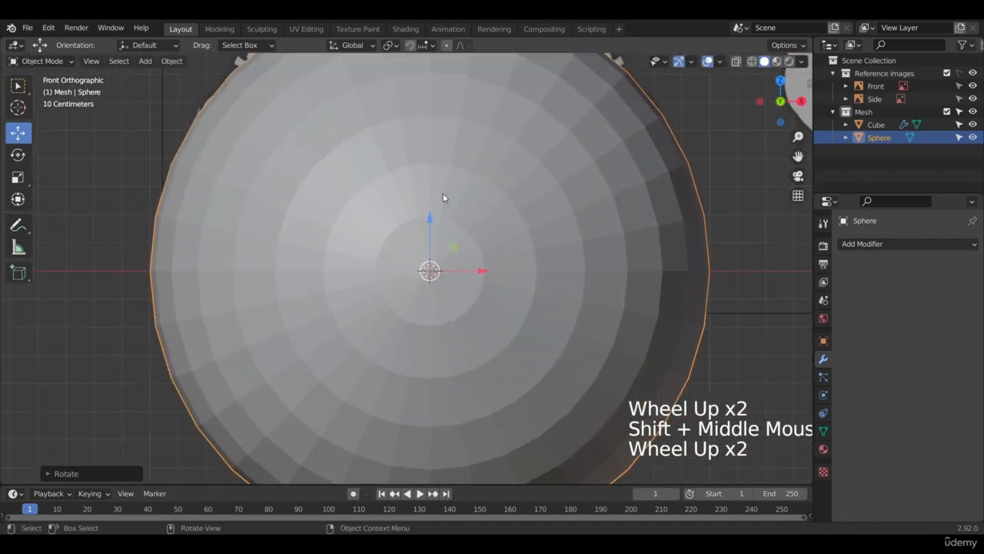
pyautogui.press('Tab')
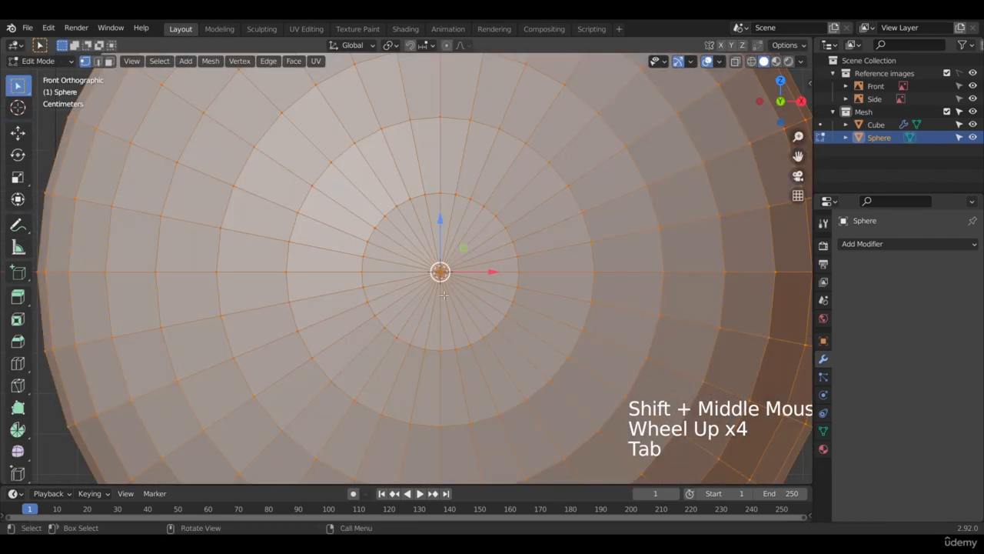
pyautogui.click(448, 263)
pyautogui.scroll(3, 461, 256)
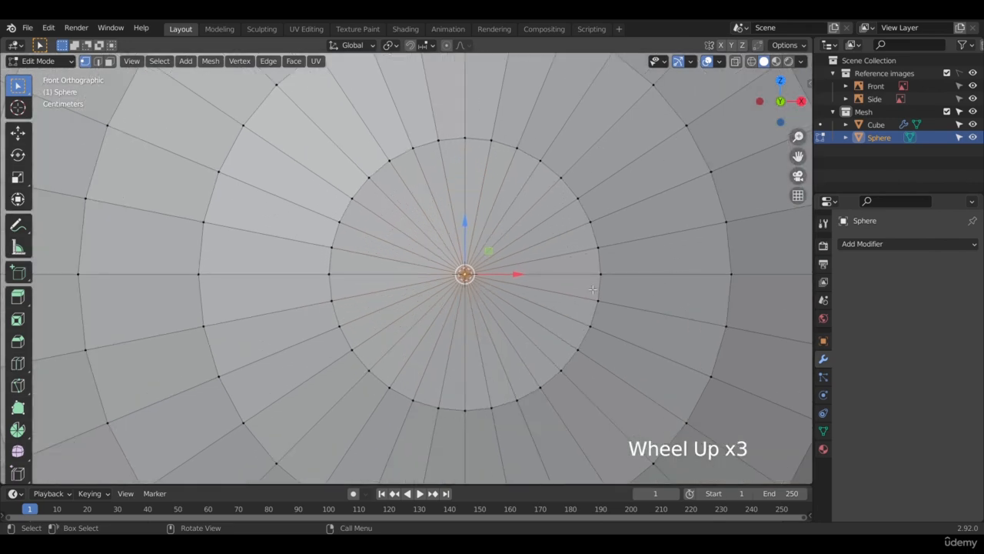
pyautogui.scroll(-3, 520, 317)
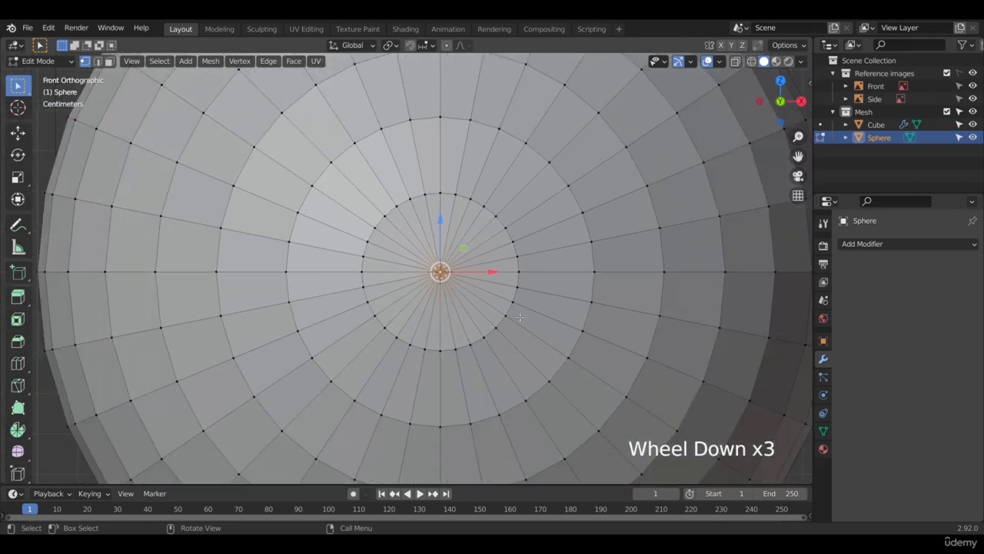
pyautogui.scroll(-1, 396, 228)
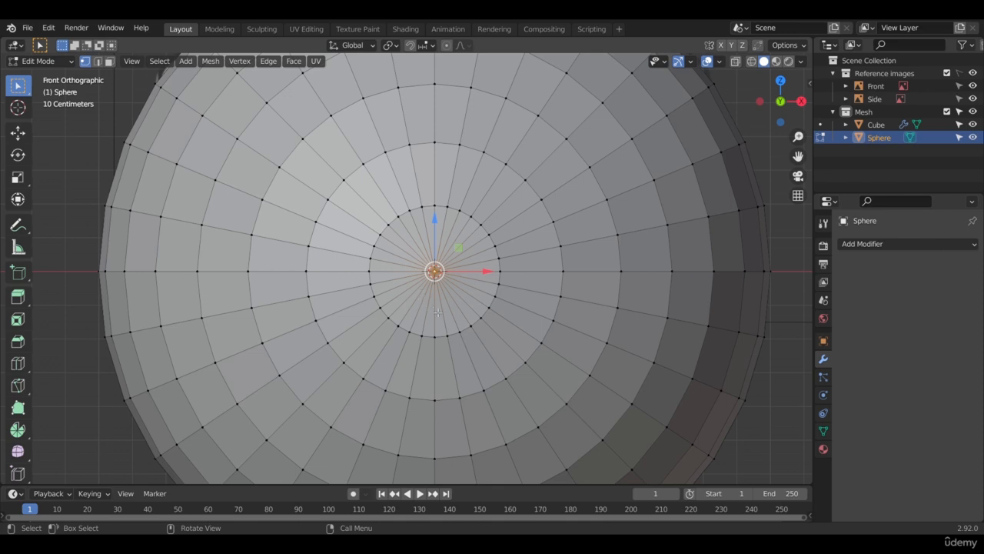
# Return to Object Mode and delete the UV sphere.
pyautogui.press('Tab')
pyautogui.scroll(-4, 461, 201)
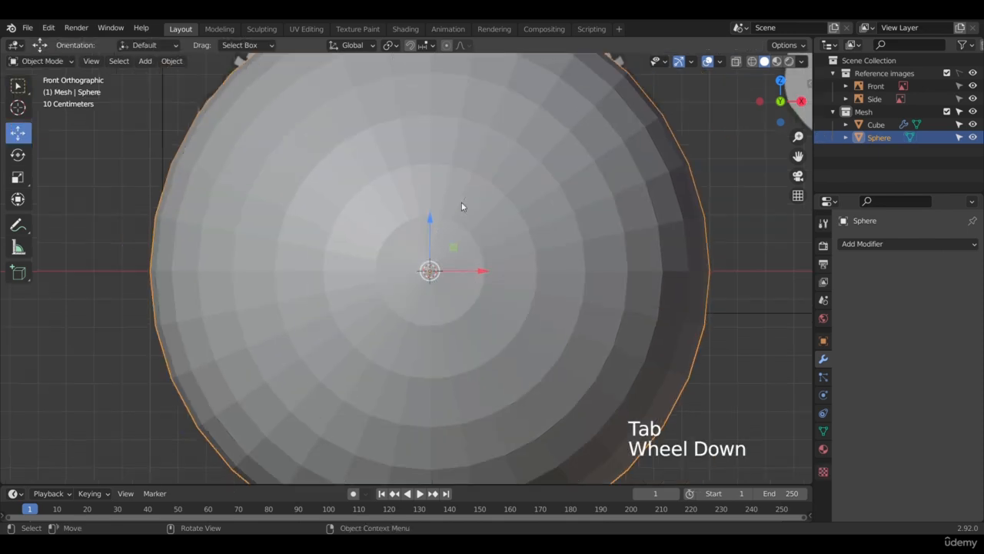
pyautogui.keyDown('shift'); pyautogui.moveTo(440, 107); pyautogui.dragTo(423, 143, button='middle'); pyautogui.keyUp('shift')
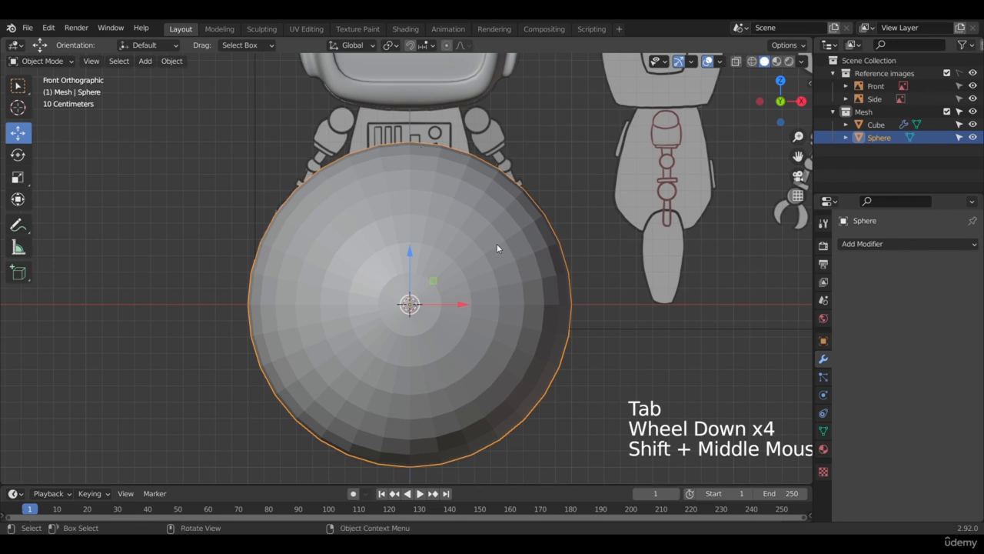
pyautogui.press('x')
pyautogui.click(444, 260)
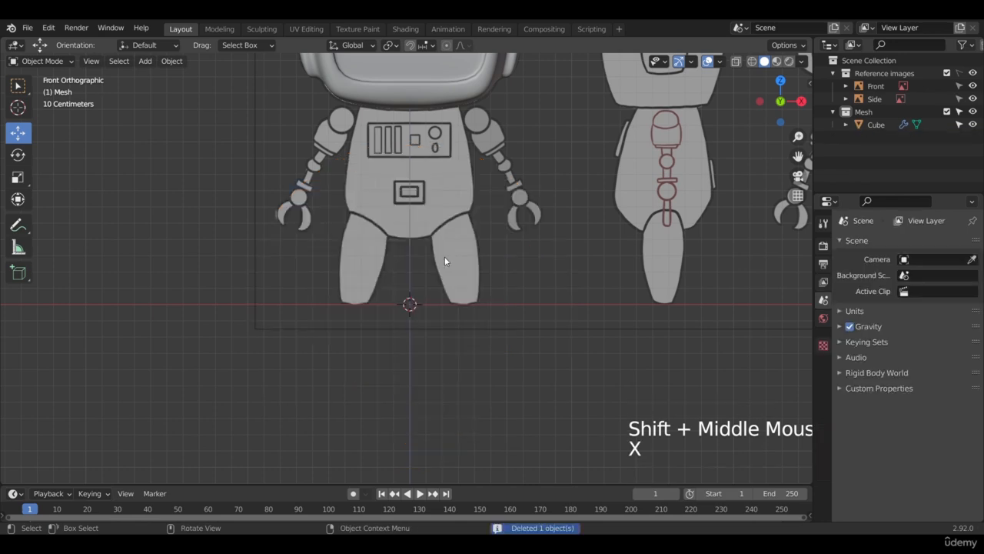
# Add a Round Cube mesh and expand its creation settings.
pyautogui.scroll(1, 446, 254)
pyautogui.keyDown('shift'); pyautogui.moveTo(454, 209); pyautogui.dragTo(457, 291, button='middle'); pyautogui.keyUp('shift')
pyautogui.scroll(1, 456, 290)
pyautogui.hotkey('shift', 'a')
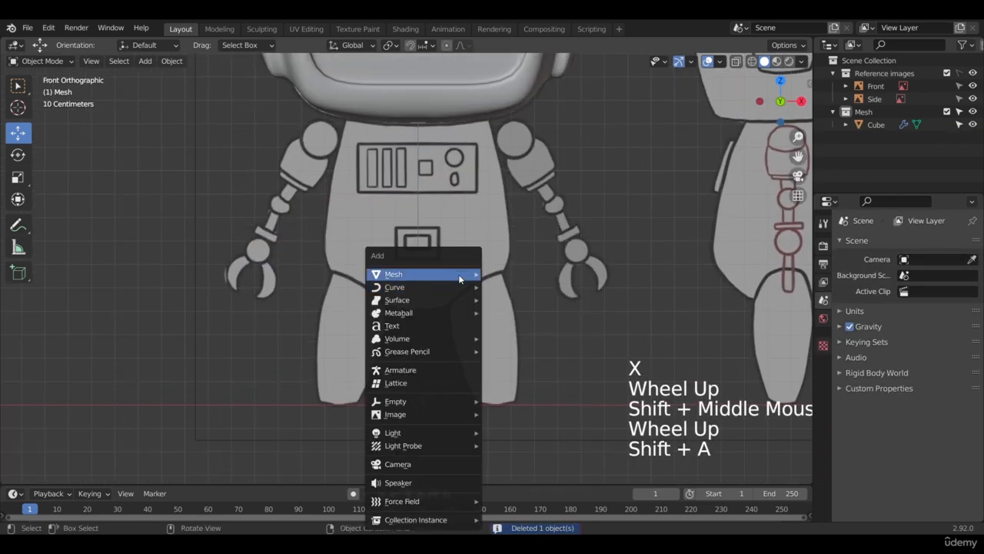
pyautogui.moveTo(458, 273)
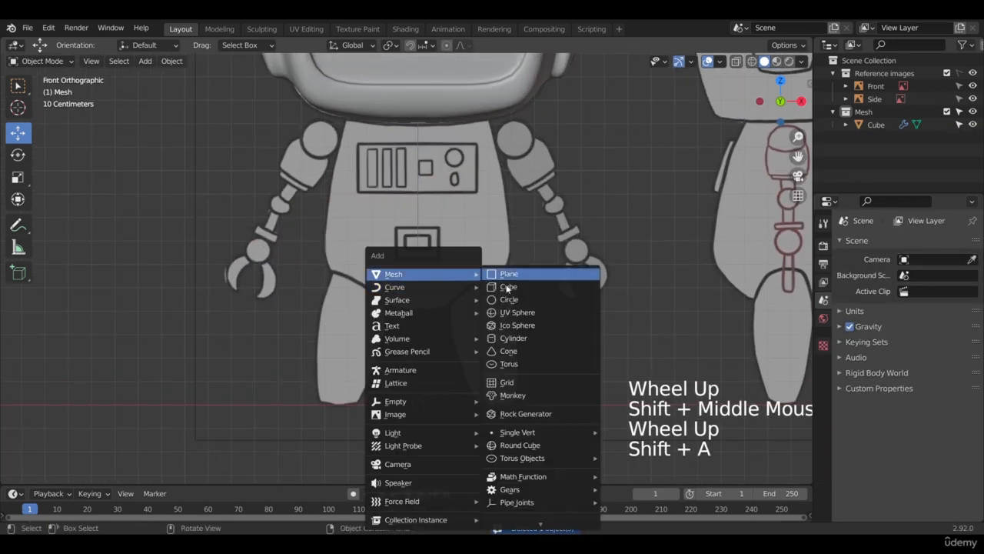
pyautogui.click(526, 446)
pyautogui.scroll(2, 515, 256)
pyautogui.scroll(-3, 514, 255)
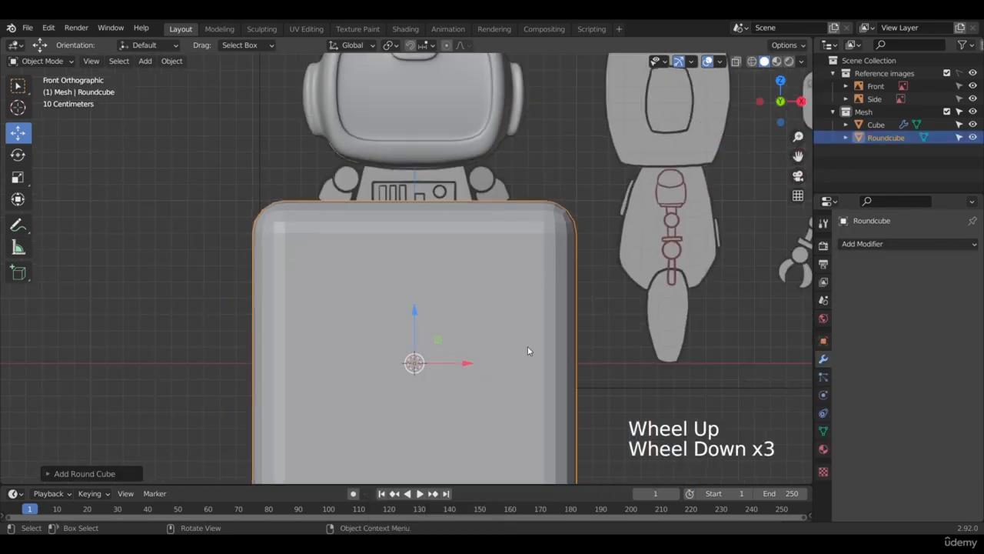
pyautogui.keyDown('shift'); pyautogui.moveTo(528, 347); pyautogui.dragTo(536, 266, button='middle'); pyautogui.keyUp('shift')
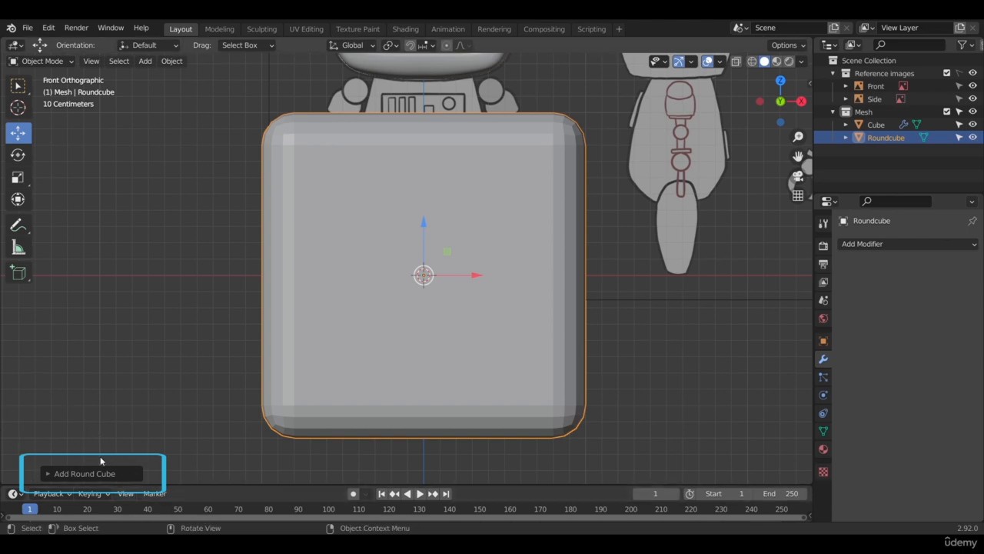
pyautogui.click(49, 475)
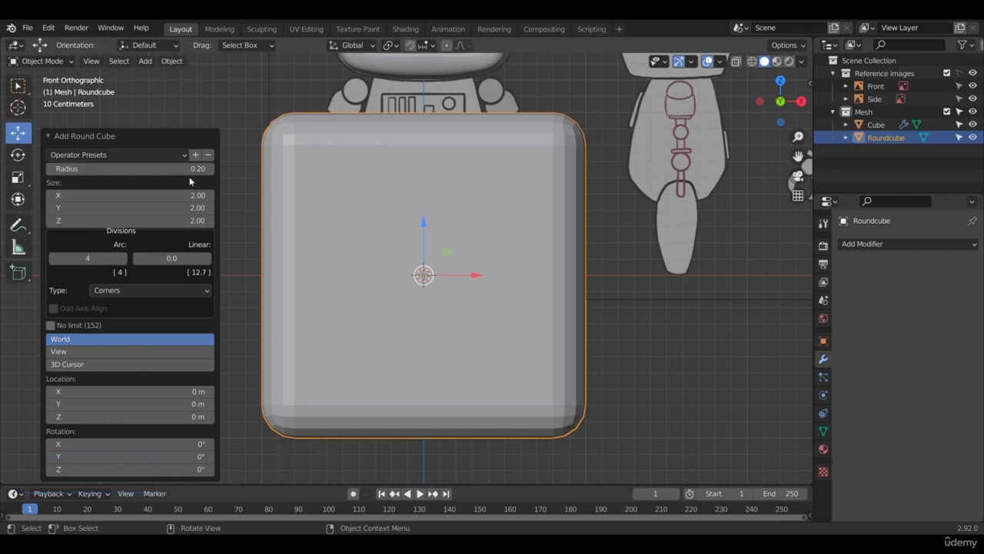
# Set the new round cube's radius to 1.00 and deselect it.
pyautogui.click(164, 172)
pyautogui.write('1')
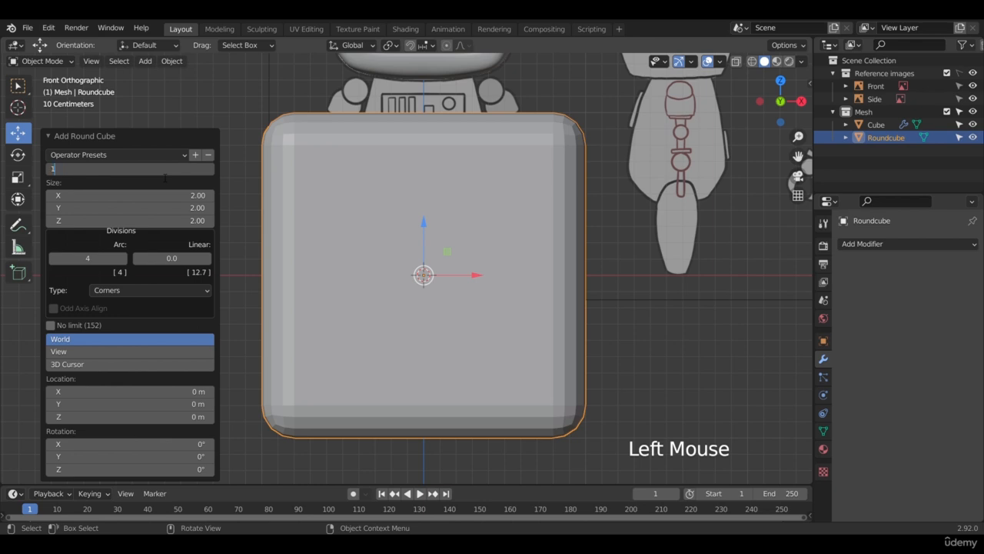
pyautogui.press('Return')
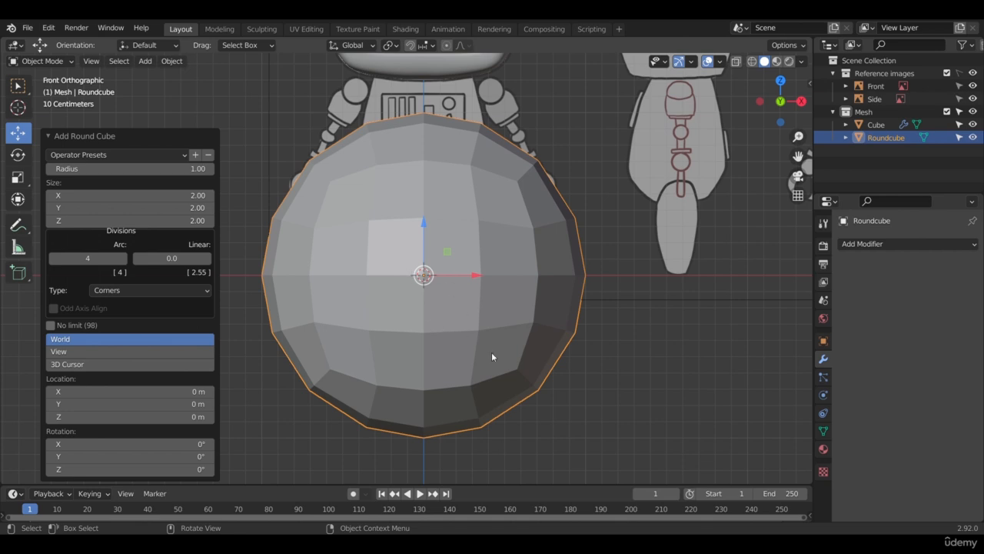
pyautogui.click(617, 333)
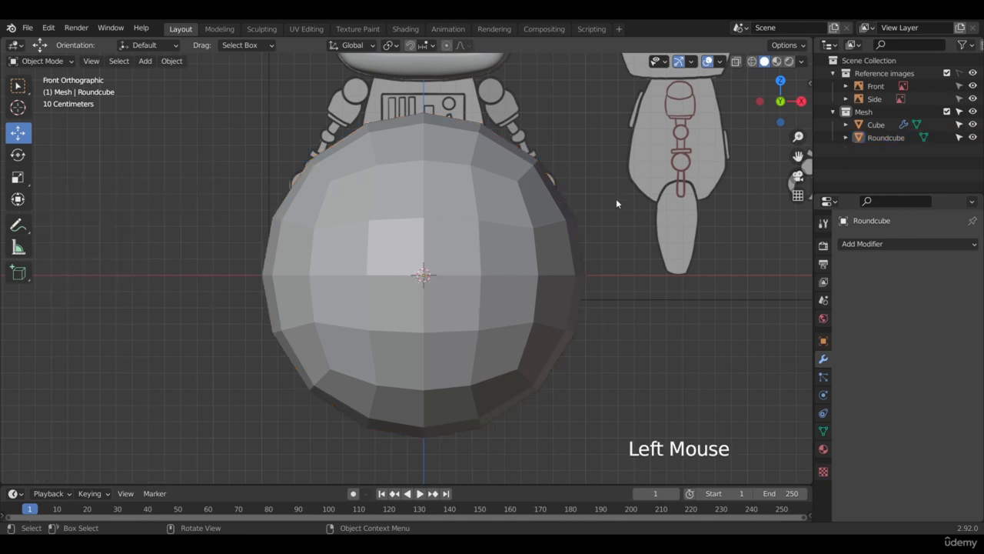
# Select the round cube and, in Edit Mode, scale its whole mesh to about 0.338.
pyautogui.click(523, 275)
pyautogui.press('Tab')
pyautogui.scroll(-2, 524, 276)
pyautogui.keyDown('shift'); pyautogui.moveTo(607, 212); pyautogui.dragTo(596, 333, button='middle'); pyautogui.keyUp('shift')
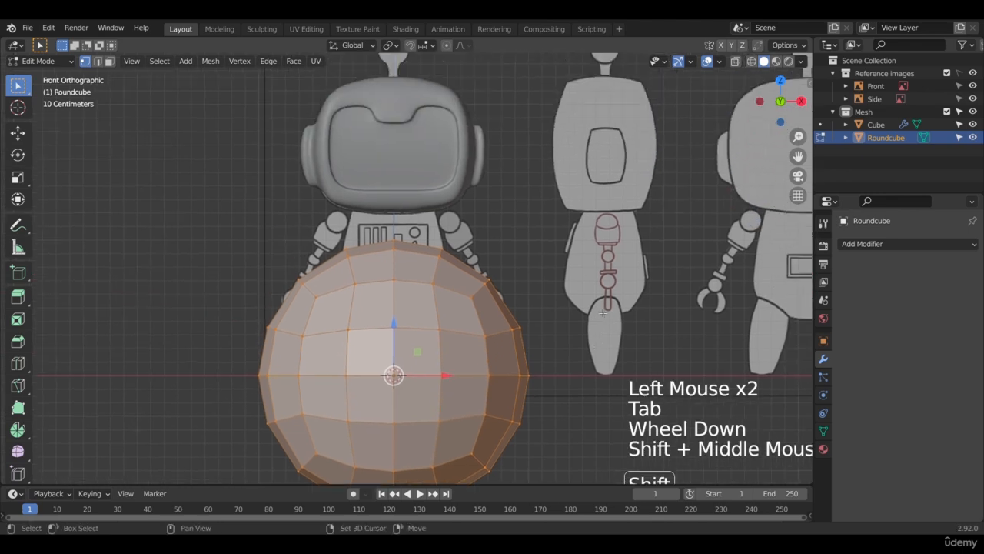
pyautogui.scroll(-1, 597, 332)
pyautogui.press('s')
pyautogui.click(460, 329)
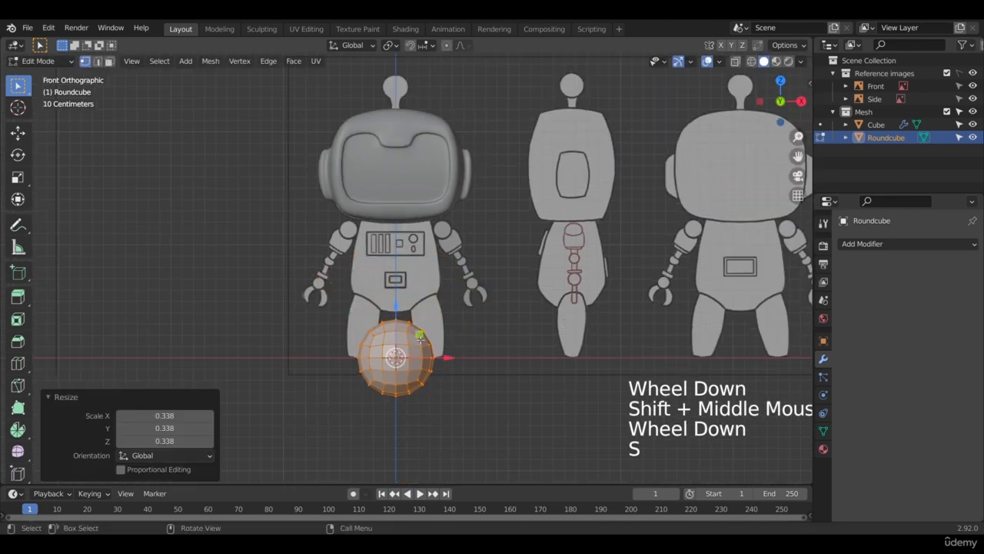
# Move the round cube's mesh up about 2.15 m along Z to the top of the robot's head.
pyautogui.moveTo(396, 304); pyautogui.dragTo(481, 63)
pyautogui.keyDown('shift'); pyautogui.moveTo(483, 107); pyautogui.dragTo(490, 349, button='middle'); pyautogui.keyUp('shift')
pyautogui.scroll(6, 490, 349)
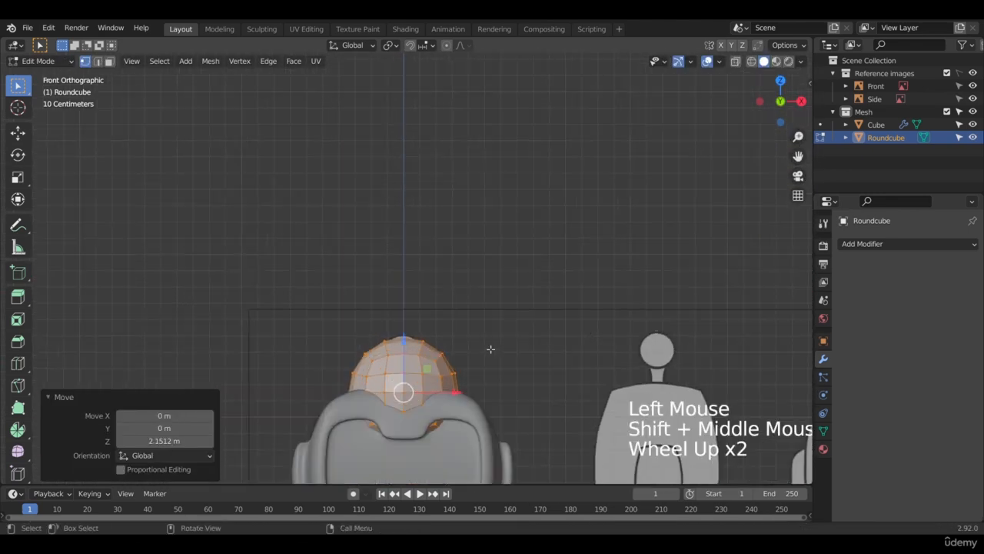
pyautogui.keyDown('shift'); pyautogui.moveTo(449, 380); pyautogui.dragTo(456, 158, button='middle'); pyautogui.keyUp('shift')
# Scale the mesh to about 0.458 and raise it about 0.266 m along Z onto the reference antenna ball.
pyautogui.press('s')
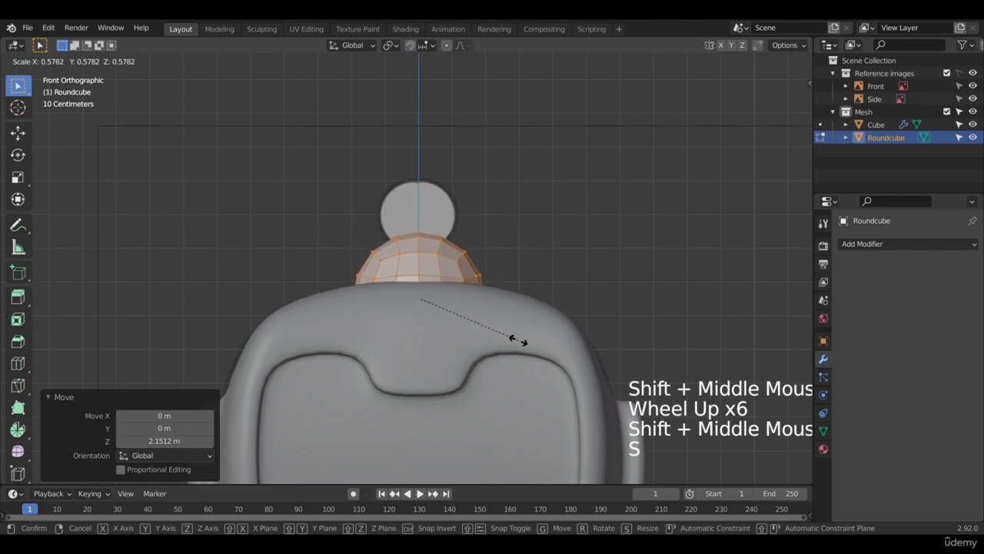
pyautogui.click(496, 345)
pyautogui.moveTo(418, 250); pyautogui.dragTo(420, 173)
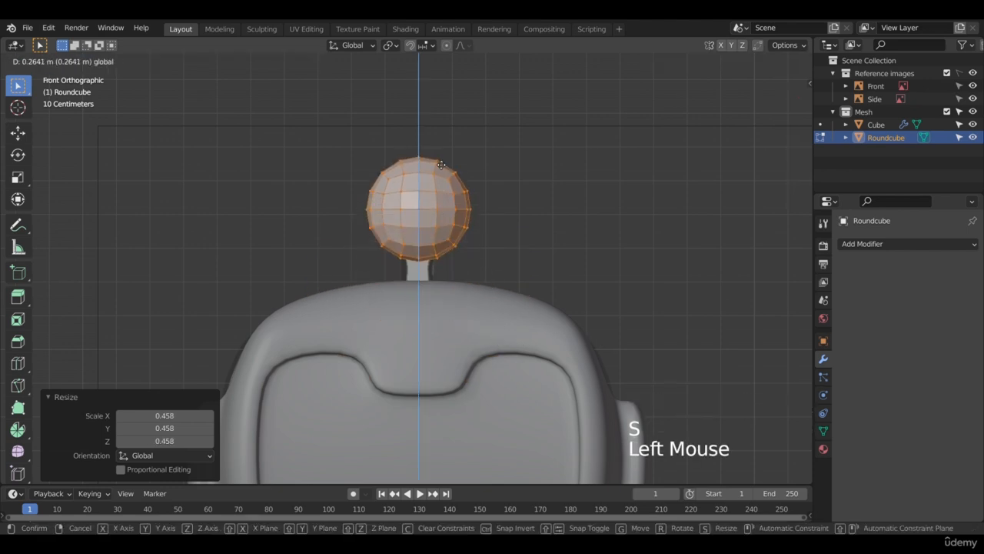
# Fit the sphere to the antenna ball outline by scaling it to about 0.746 and moving it about -0.017 m along Z.
pyautogui.scroll(1, 523, 216)
pyautogui.scroll(1, 523, 217)
pyautogui.keyDown('shift'); pyautogui.moveTo(523, 216); pyautogui.dragTo(538, 265, button='middle'); pyautogui.keyUp('shift')
pyautogui.scroll(3, 534, 233)
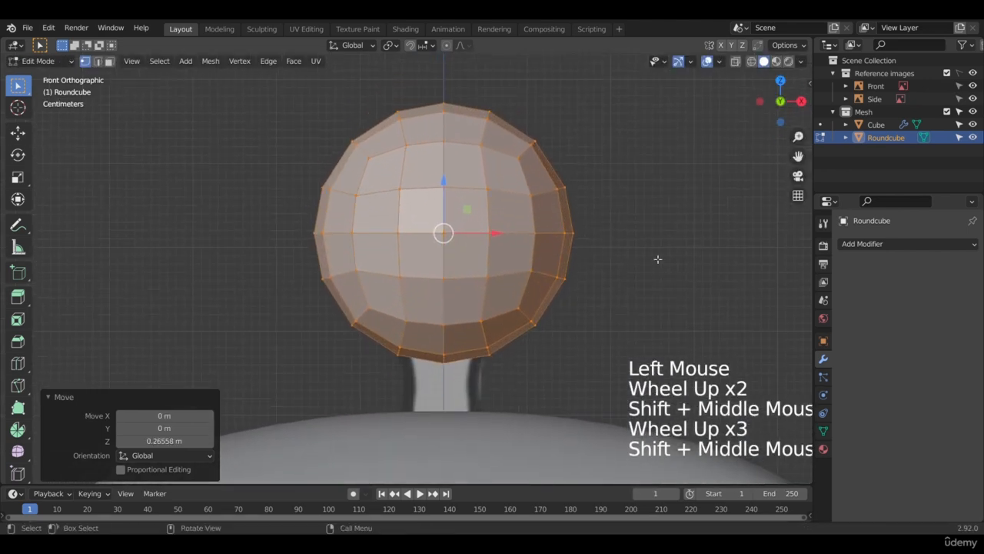
pyautogui.press('s')
pyautogui.click(602, 249)
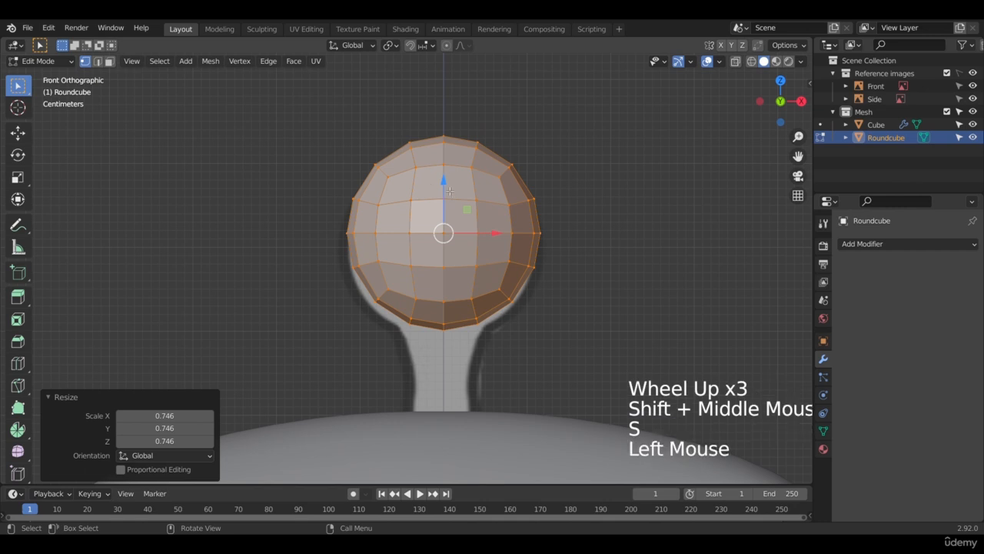
pyautogui.moveTo(447, 193); pyautogui.dragTo(450, 210)
pyautogui.keyDown('shift'); pyautogui.moveTo(582, 356); pyautogui.dragTo(567, 266, button='middle'); pyautogui.keyUp('shift')
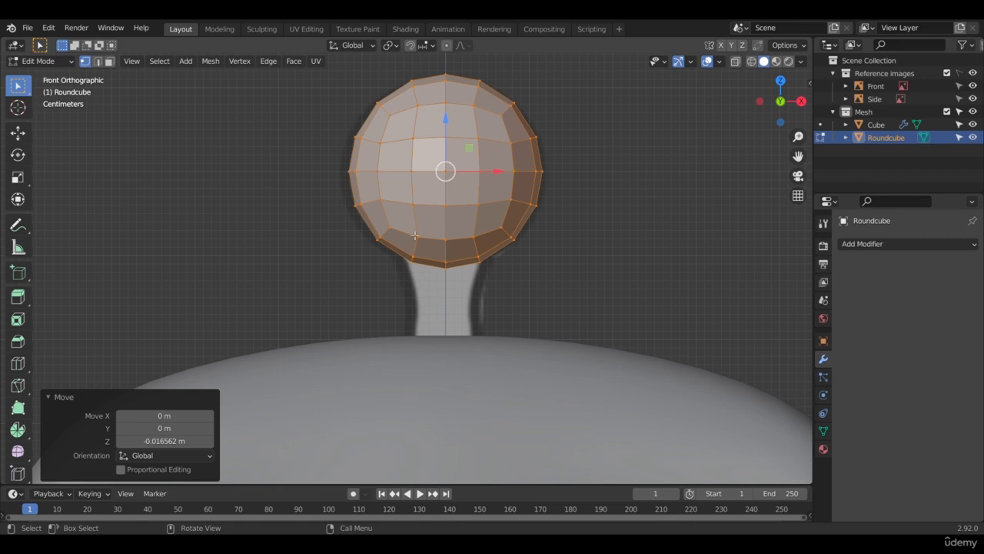
# Add a Subdivision Surface modifier to the antenna sphere.
pyautogui.click(882, 244)
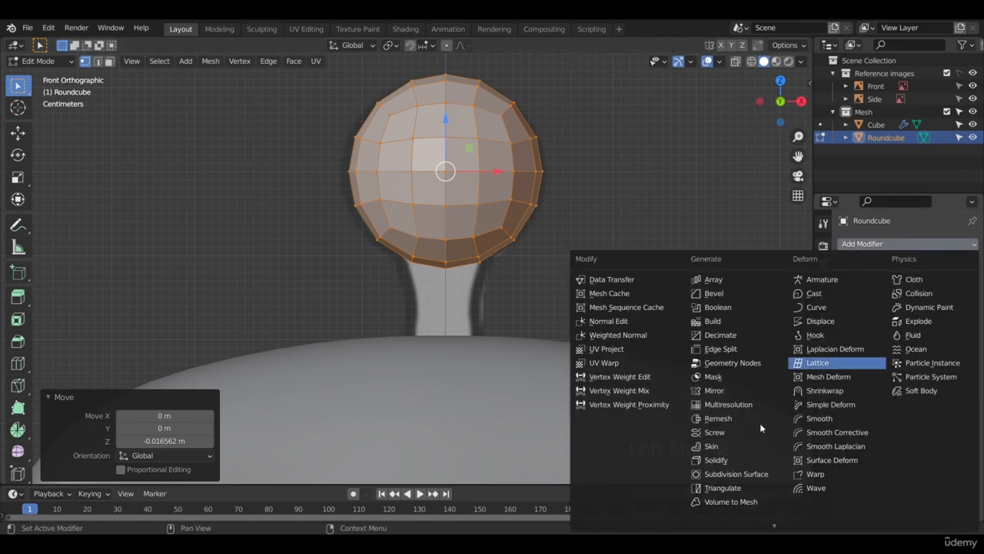
pyautogui.scroll(-1, 766, 465)
pyautogui.click(741, 464)
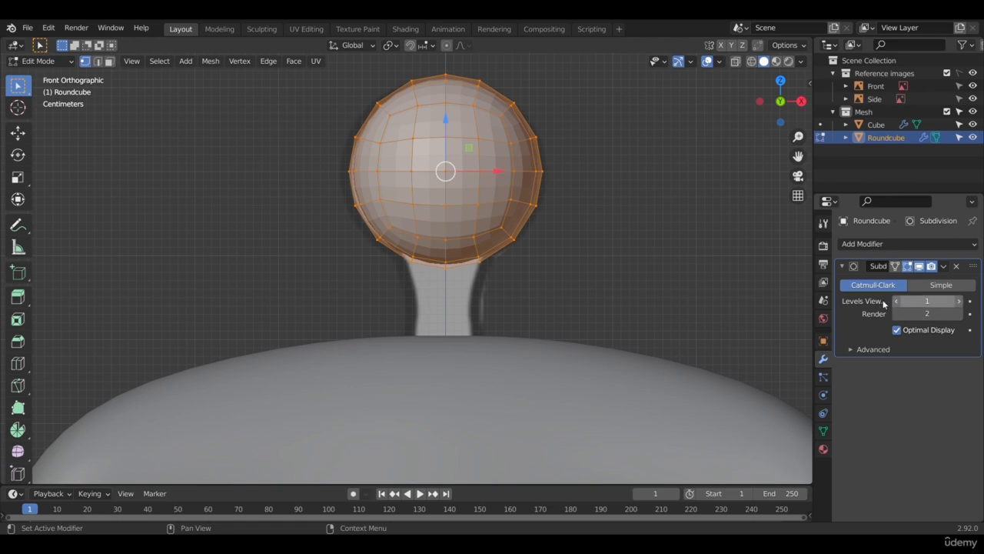
# Return to Object Mode and apply Shade Smooth to the antenna sphere.
pyautogui.press('Tab')
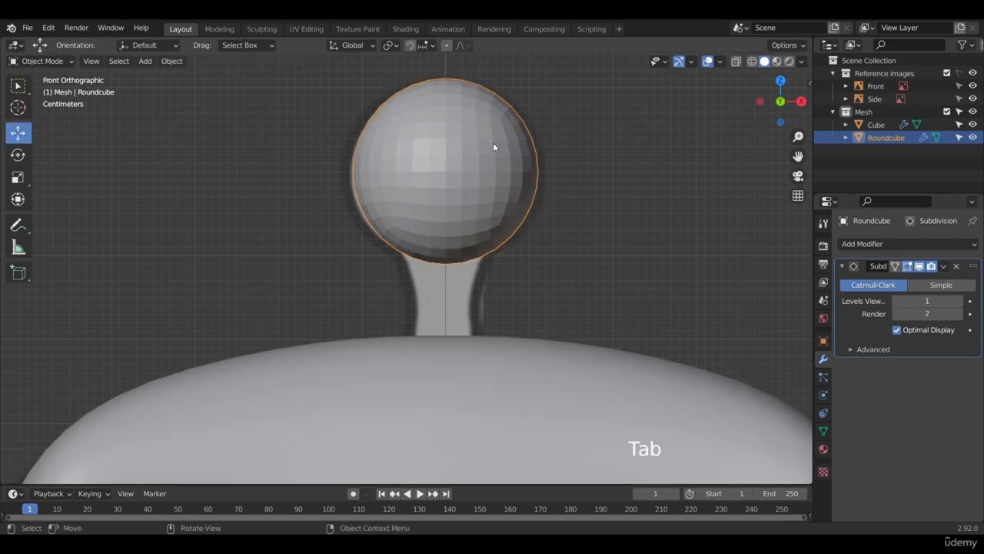
pyautogui.rightClick(446, 166)
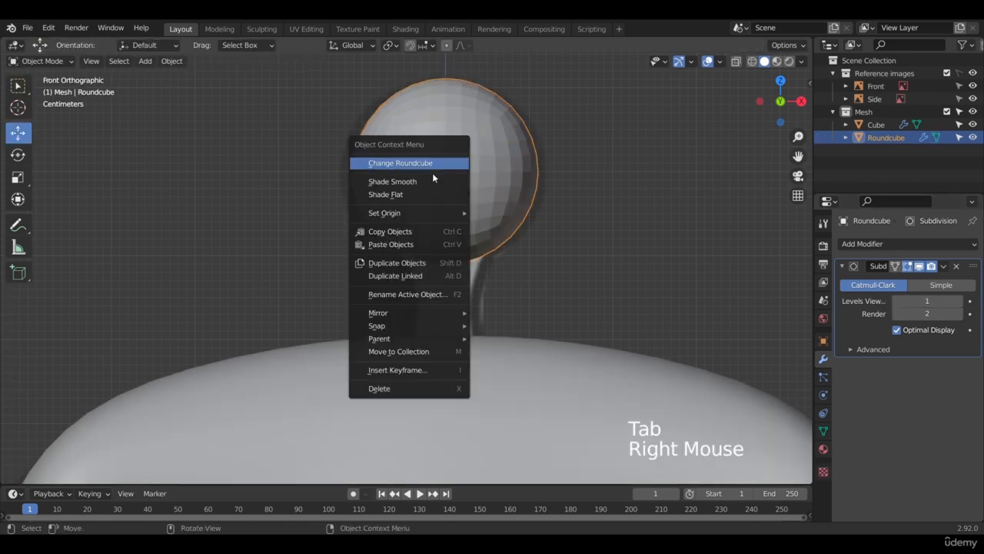
pyautogui.click(430, 182)
pyautogui.scroll(-4, 572, 180)
pyautogui.scroll(3, 542, 223)
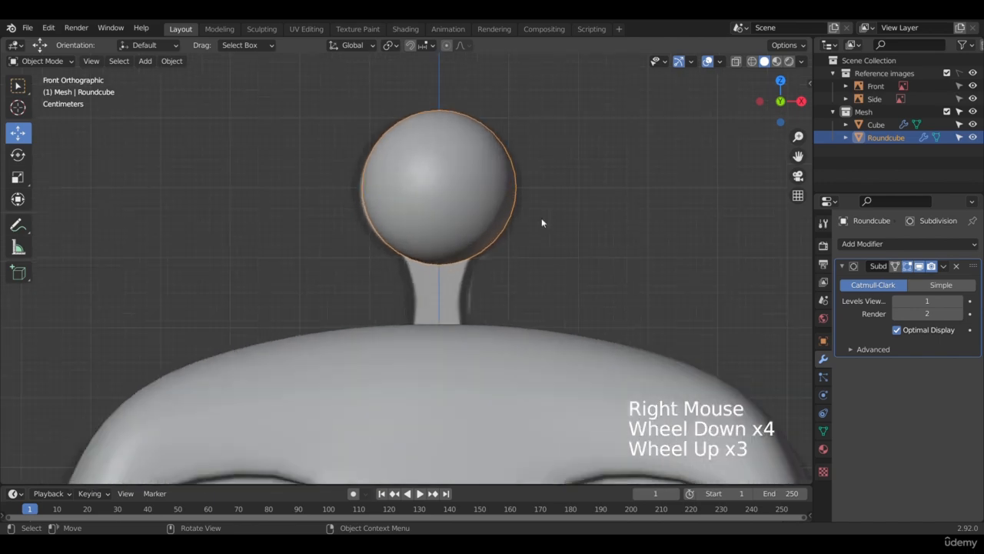
pyautogui.scroll(2, 541, 219)
pyautogui.scroll(-4, 541, 219)
pyautogui.scroll(1, 541, 218)
pyautogui.scroll(-3, 541, 218)
# In Edit Mode, align the sphere with the side reference by moving it about 0.024 m along Y and 0.005 m along Z.
pyautogui.press('Tab')
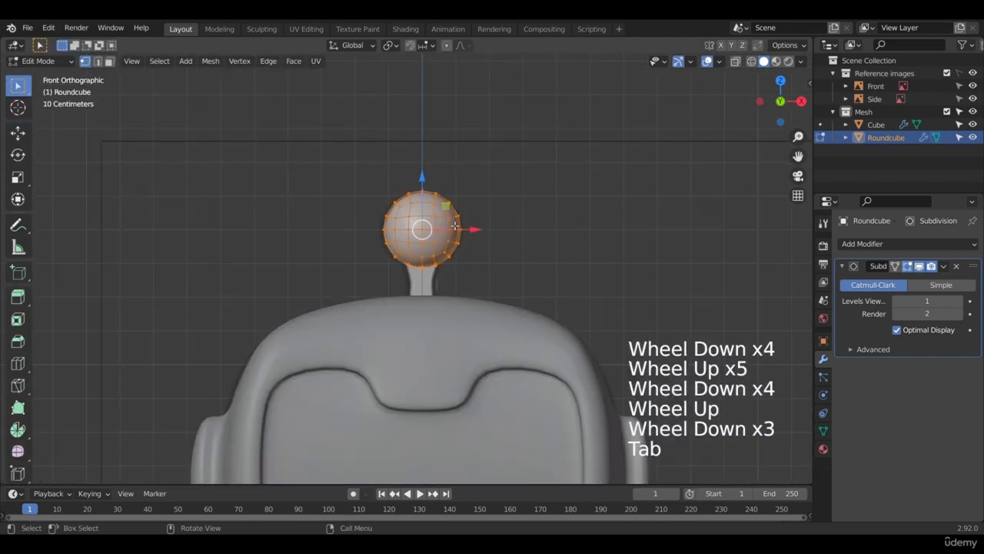
pyautogui.press('KP_3')
pyautogui.scroll(3, 512, 213)
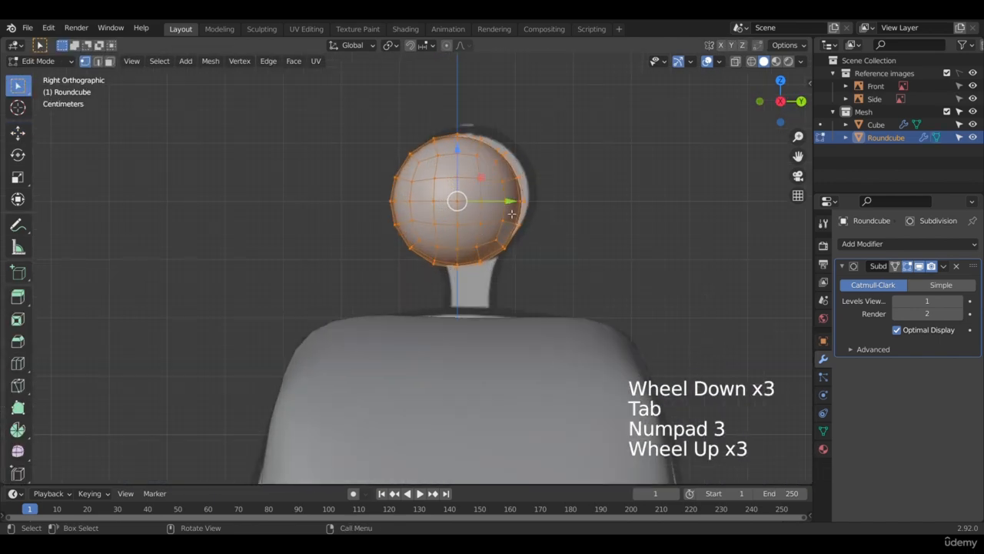
pyautogui.moveTo(511, 214); pyautogui.dragTo(527, 214)
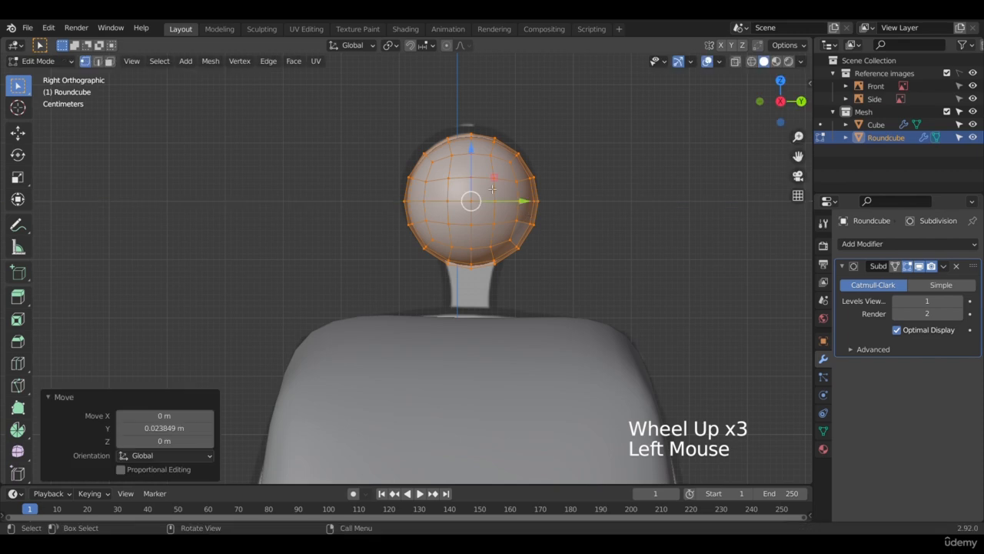
pyautogui.moveTo(471, 169); pyautogui.dragTo(470, 163)
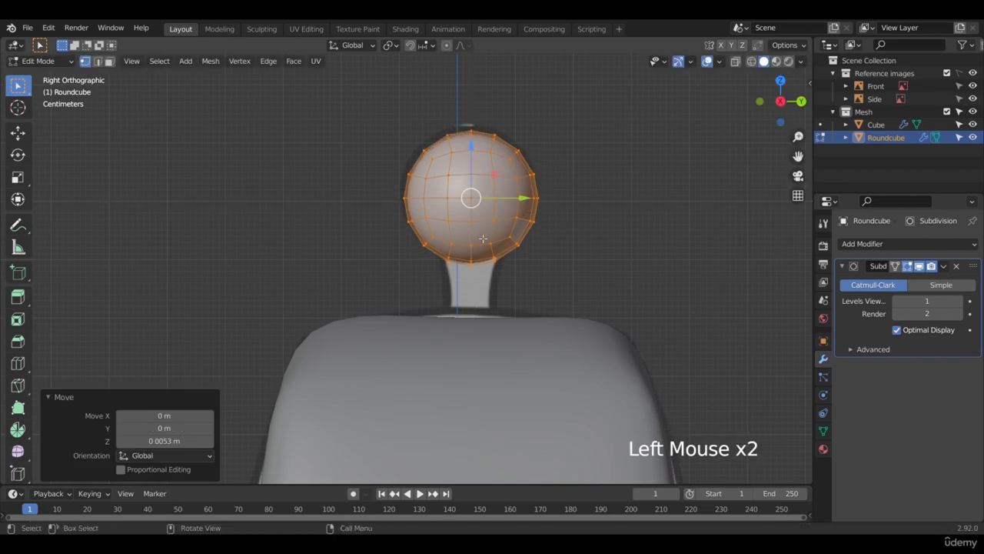
pyautogui.scroll(-2, 398, 239)
pyautogui.scroll(4, 404, 250)
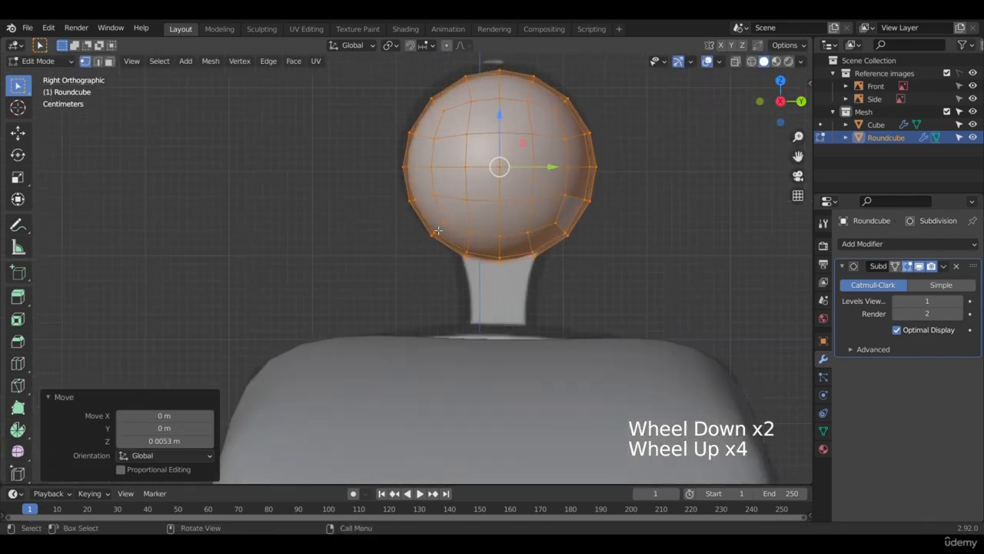
# Switch to face selection and turn on the Subdivision modifier's on-cage display for the antenna sphere.
pyautogui.moveTo(407, 257); pyautogui.dragTo(652, 251, button='middle')
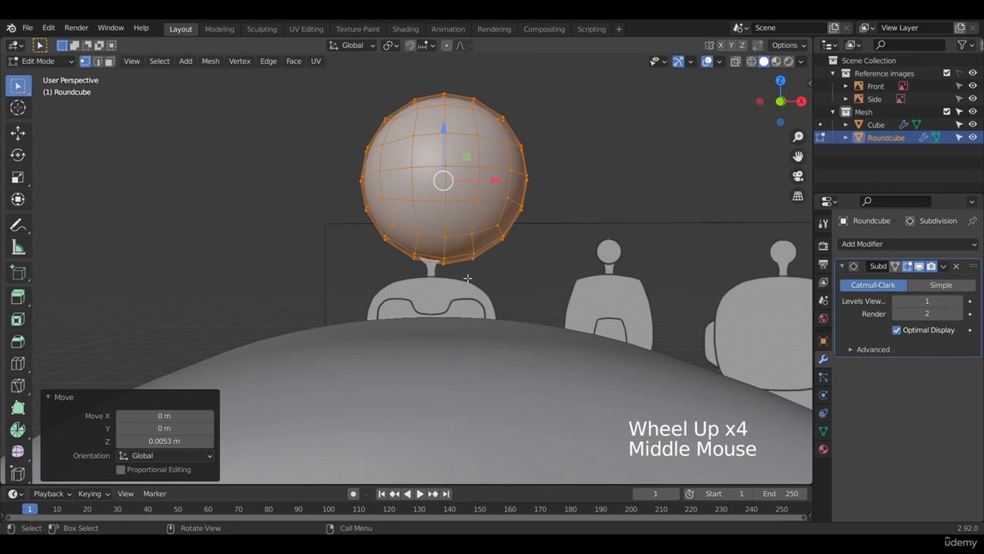
pyautogui.click(110, 61)
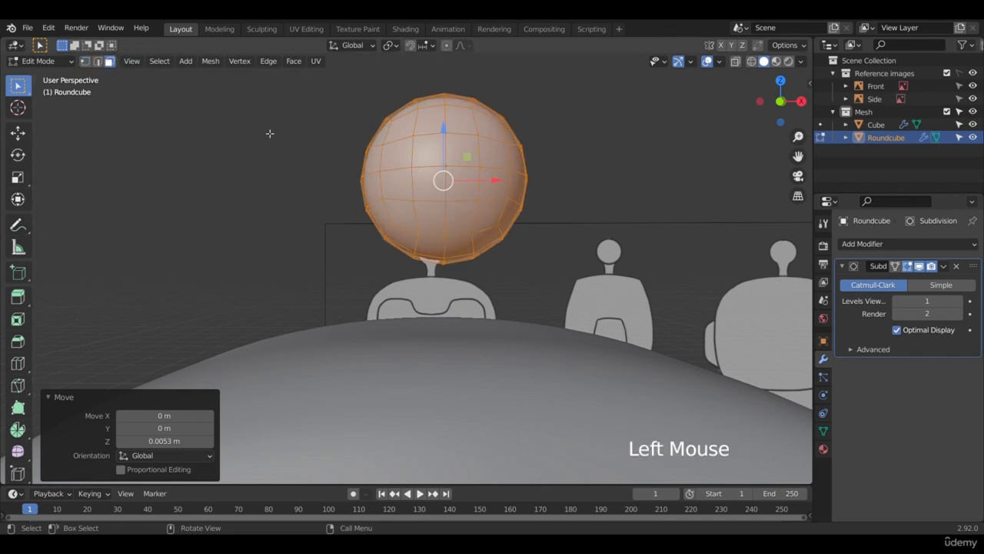
pyautogui.click(895, 266)
pyautogui.moveTo(492, 231)
pyautogui.mouseDown(button='middle')
pyautogui.moveTo(517, 230)
pyautogui.moveTo(486, 240)
pyautogui.mouseUp(button='middle')
pyautogui.press('KP_1')
pyautogui.scroll(2, 548, 259)
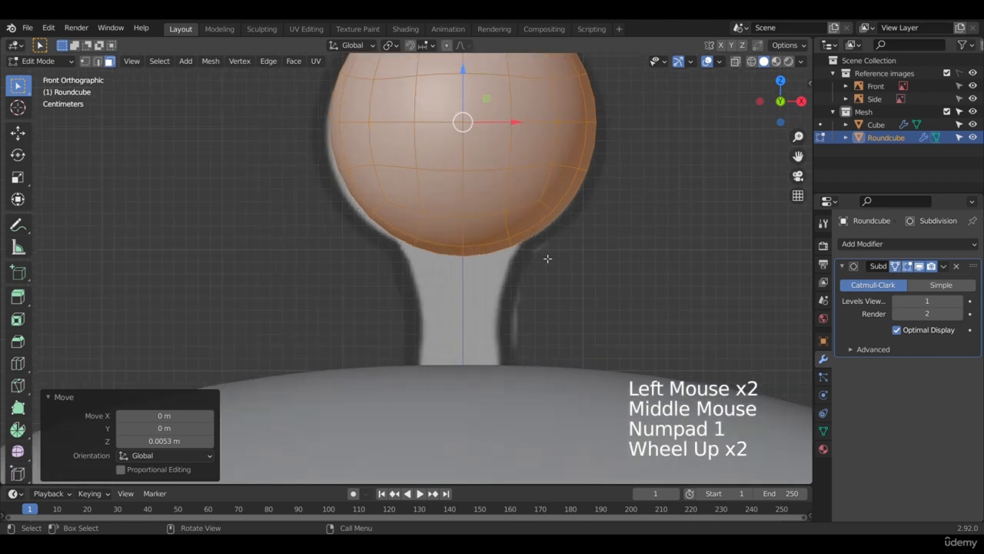
pyautogui.press('Tab')
pyautogui.scroll(1, 547, 258)
pyautogui.press('Tab')
pyautogui.scroll(-1, 506, 259)
# Select the four faces around the bottom pole of the antenna sphere.
pyautogui.moveTo(506, 260); pyautogui.dragTo(508, 231, button='middle')
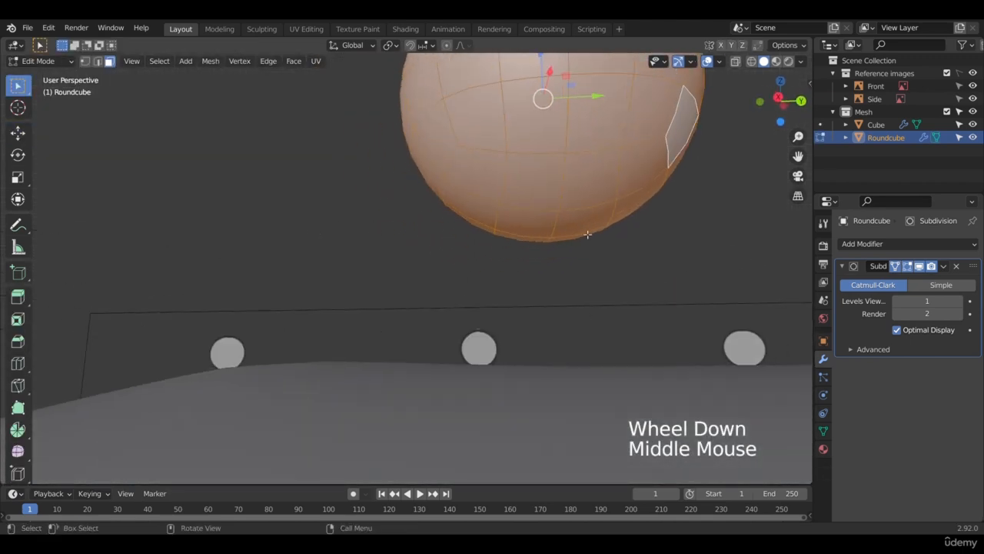
pyautogui.click(536, 231)
pyautogui.keyDown('shift'); pyautogui.click(582, 223); pyautogui.keyUp('shift')
pyautogui.moveTo(586, 227); pyautogui.dragTo(760, 240, button='middle')
pyautogui.keyDown('shift'); pyautogui.click(461, 277); pyautogui.keyUp('shift')
pyautogui.moveTo(462, 277); pyautogui.dragTo(664, 268, button='middle')
pyautogui.scroll(-1, 446, 248)
pyautogui.keyDown('shift'); pyautogui.moveTo(445, 248); pyautogui.dragTo(510, 284, button='middle'); pyautogui.keyUp('shift')
pyautogui.scroll(2, 367, 310)
pyautogui.keyDown('shift'); pyautogui.click(329, 297); pyautogui.keyUp('shift')
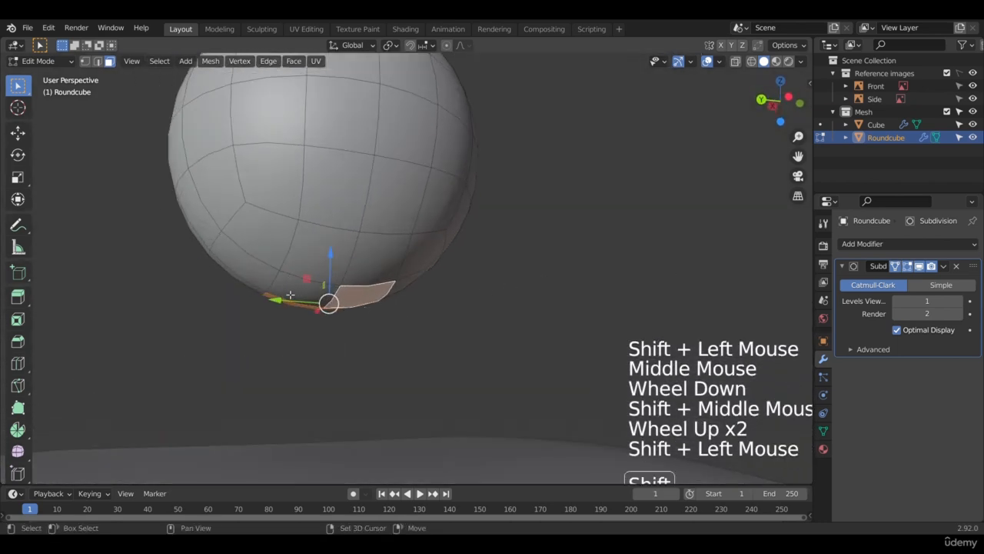
pyautogui.moveTo(329, 297); pyautogui.dragTo(352, 280, button='middle')
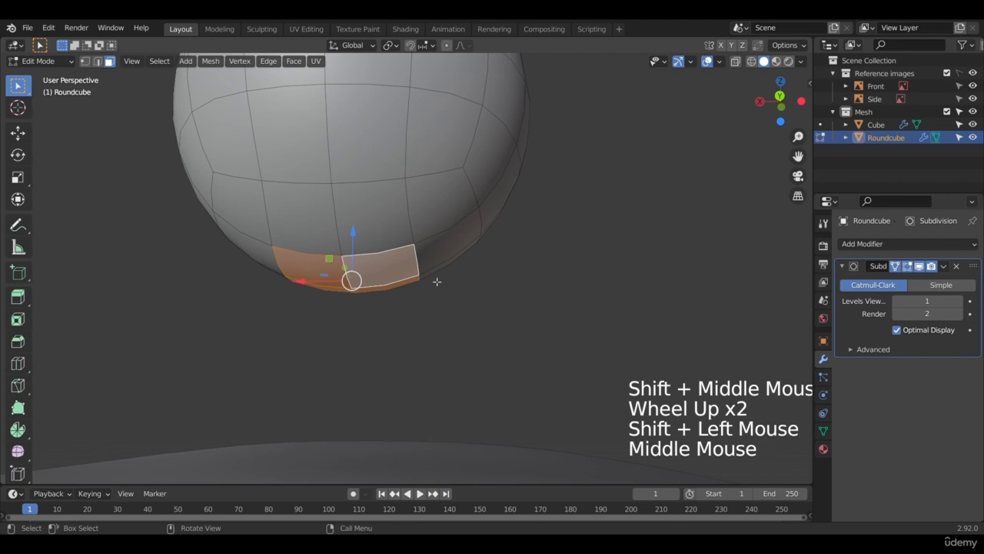
# From the front view, extrude the selected bottom faces about 0.164 m down into the head to form the antenna stem.
pyautogui.scroll(-1, 454, 369)
pyautogui.scroll(-2, 382, 308)
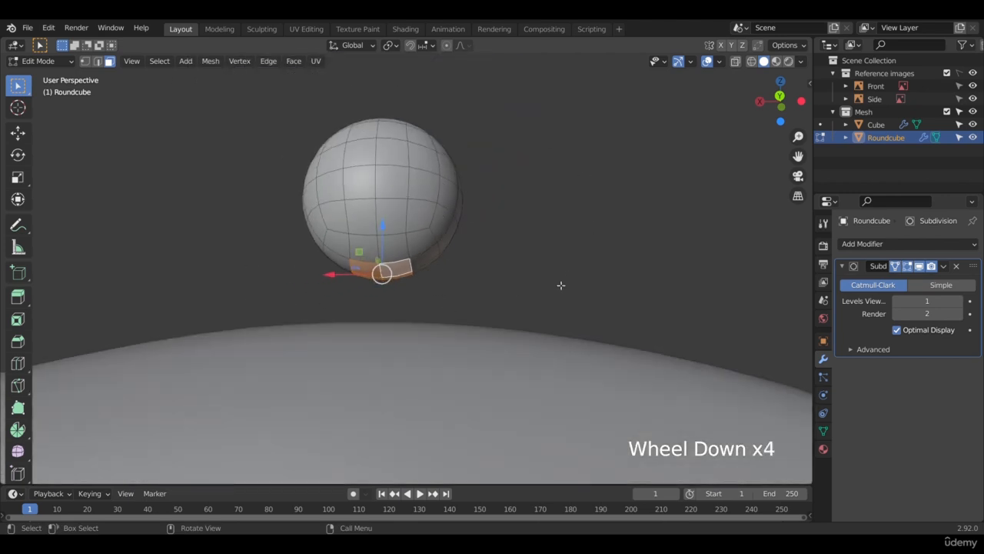
pyautogui.press('KP_1')
pyautogui.scroll(2, 631, 312)
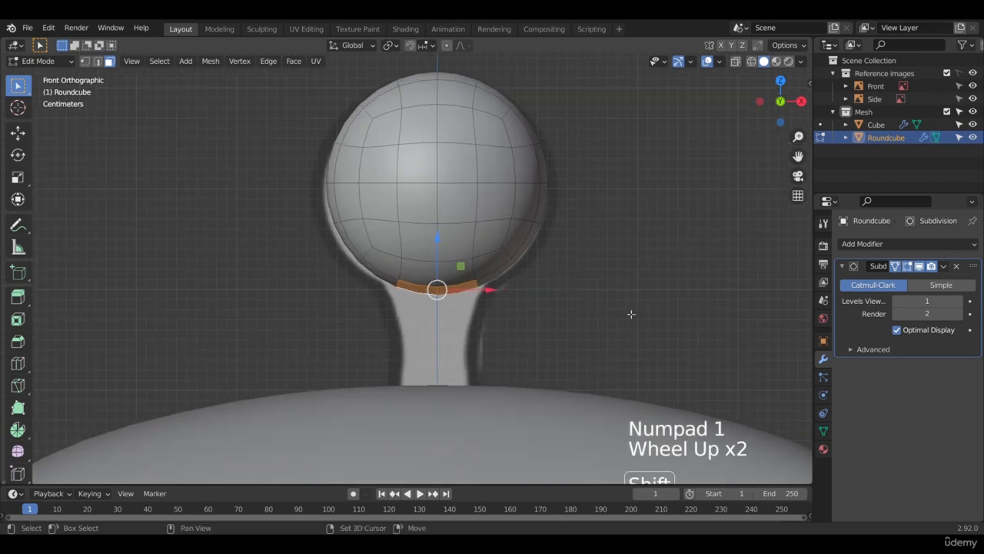
pyautogui.keyDown('shift'); pyautogui.moveTo(630, 313); pyautogui.dragTo(624, 274, button='middle'); pyautogui.keyUp('shift')
pyautogui.scroll(2, 558, 275)
pyautogui.keyDown('shift'); pyautogui.moveTo(558, 274); pyautogui.dragTo(565, 224, button='middle'); pyautogui.keyUp('shift')
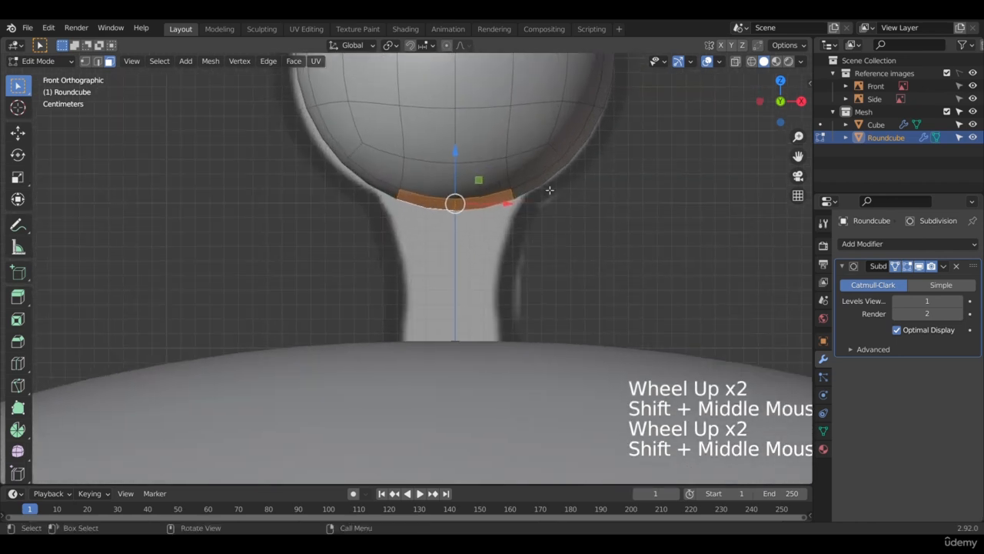
pyautogui.press('e')
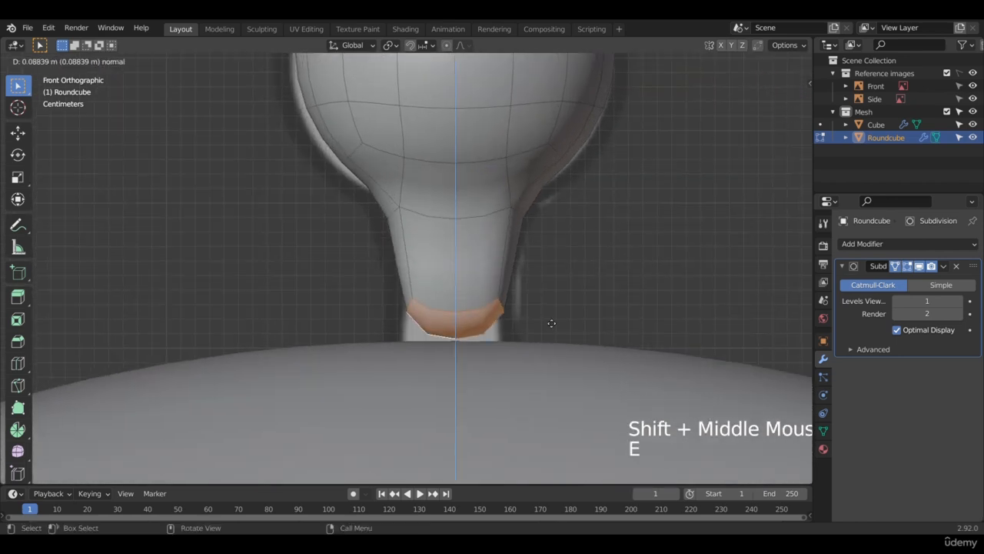
pyautogui.click(541, 429)
# Examine the antenna's ball and stem on the head from several angles.
pyautogui.scroll(-4, 492, 400)
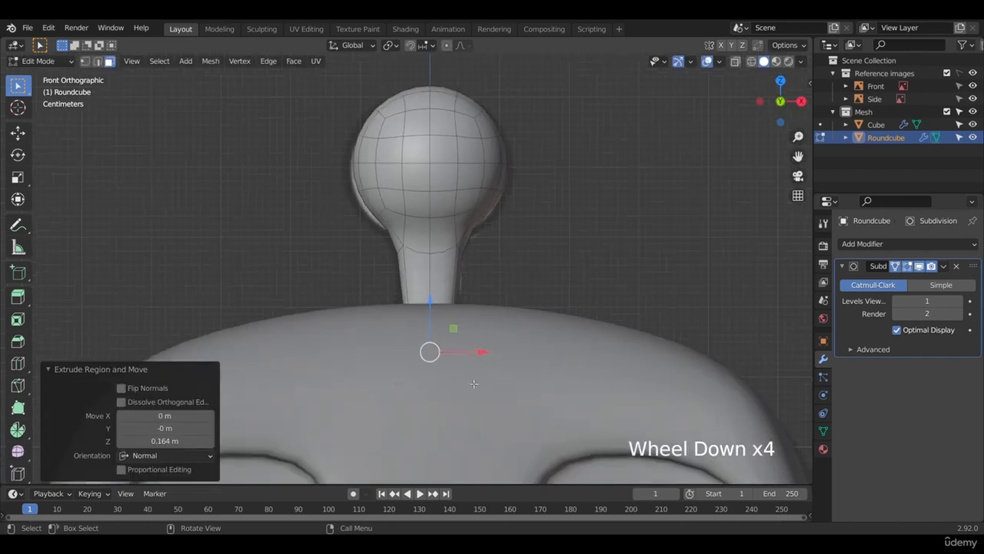
pyautogui.scroll(-3, 497, 380)
pyautogui.moveTo(497, 380); pyautogui.dragTo(551, 378, button='middle')
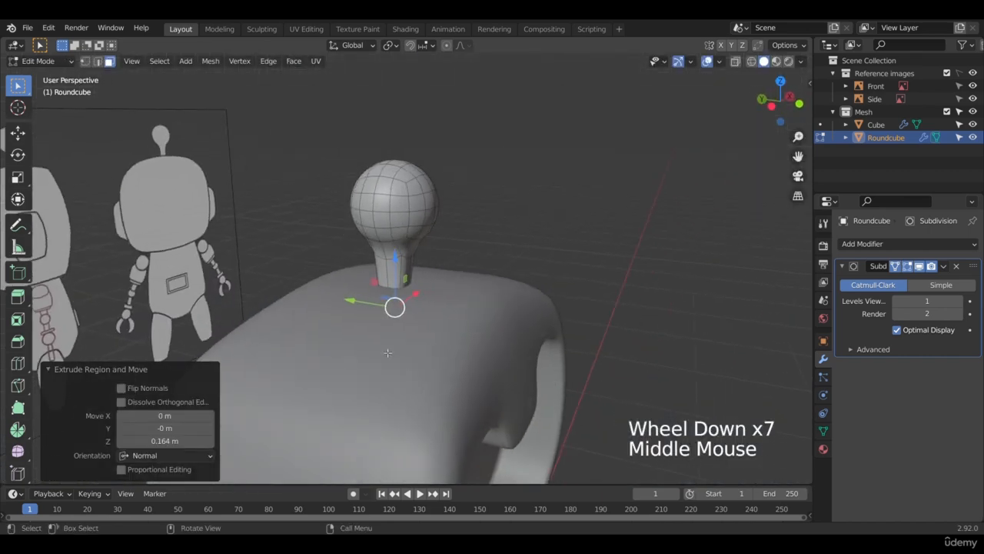
pyautogui.scroll(-4, 506, 294)
pyautogui.scroll(3, 326, 445)
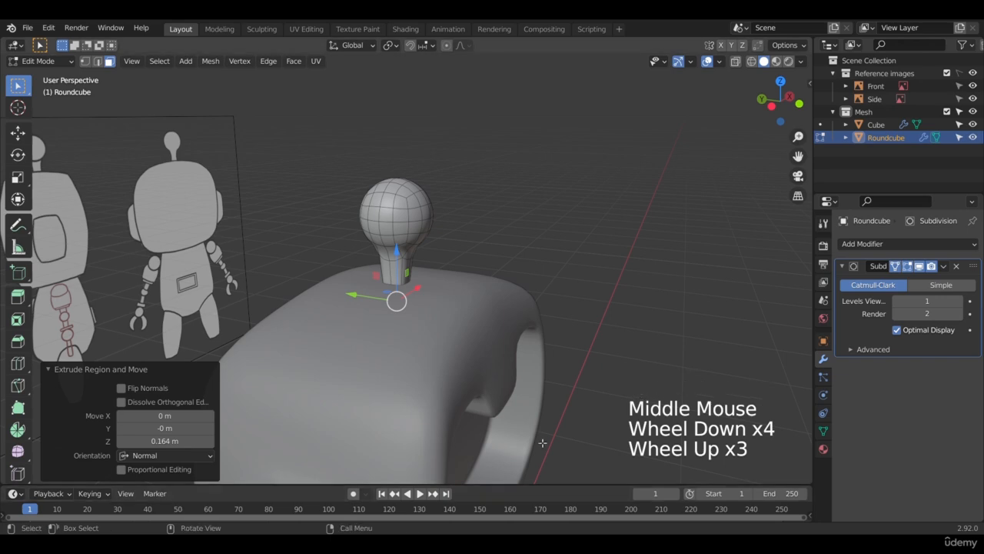
pyautogui.scroll(3, 469, 295)
pyautogui.scroll(-3, 471, 316)
pyautogui.moveTo(472, 316); pyautogui.dragTo(365, 289, button='middle')
pyautogui.scroll(-1, 366, 289)
pyautogui.scroll(4, 366, 289)
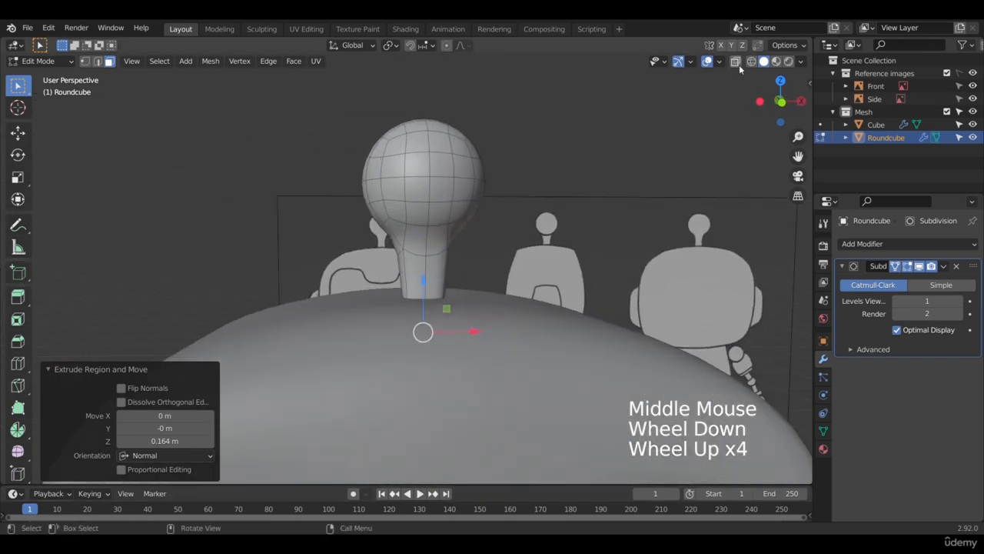
# Turn on X-ray in front view and cut an edge loop around the antenna stem, slid near its bottom end at factor -0.793.
pyautogui.click(737, 62)
pyautogui.press('KP_1')
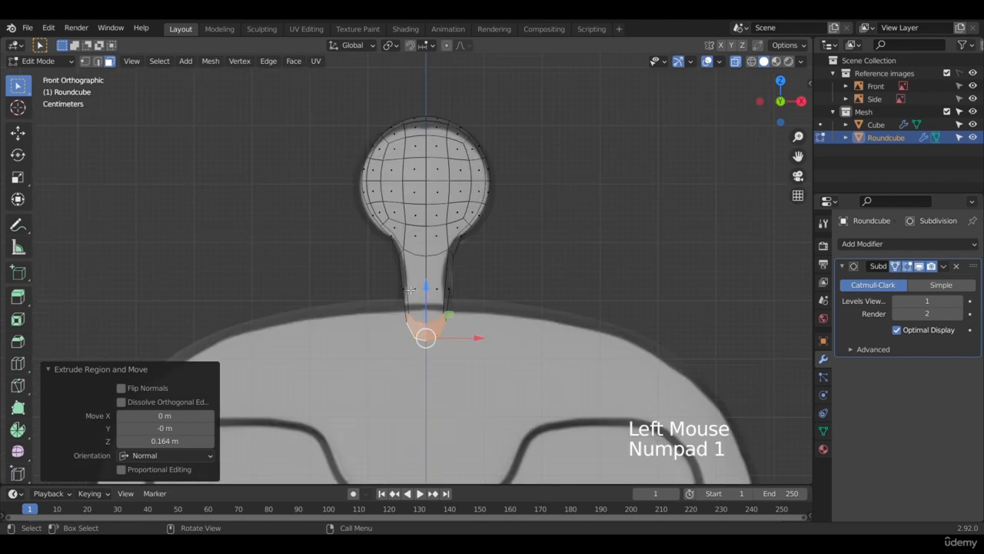
pyautogui.scroll(4, 420, 323)
pyautogui.keyDown('shift'); pyautogui.moveTo(454, 292); pyautogui.dragTo(475, 244, button='middle'); pyautogui.keyUp('shift')
pyautogui.scroll(1, 461, 256)
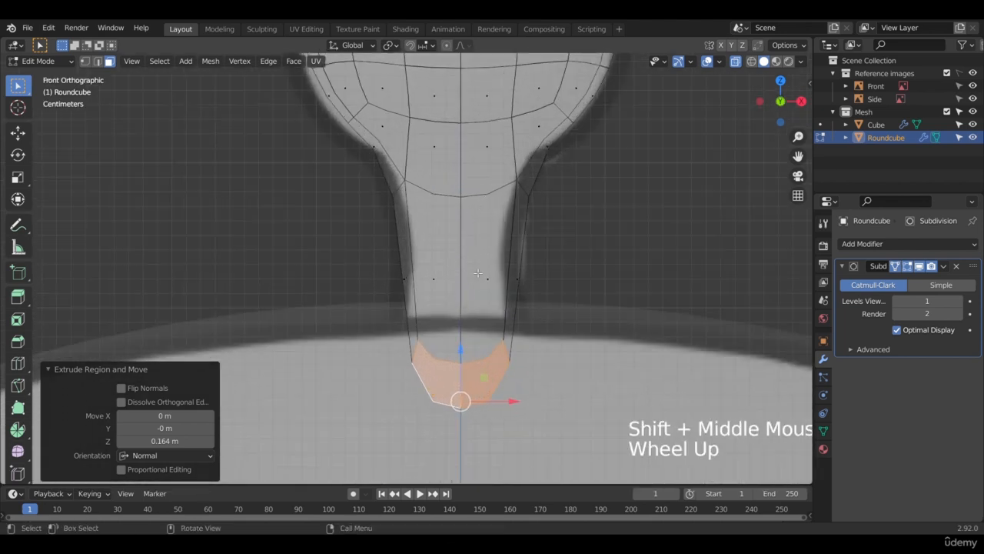
pyautogui.hotkey('ctrl', 'r')
pyautogui.click(478, 273)
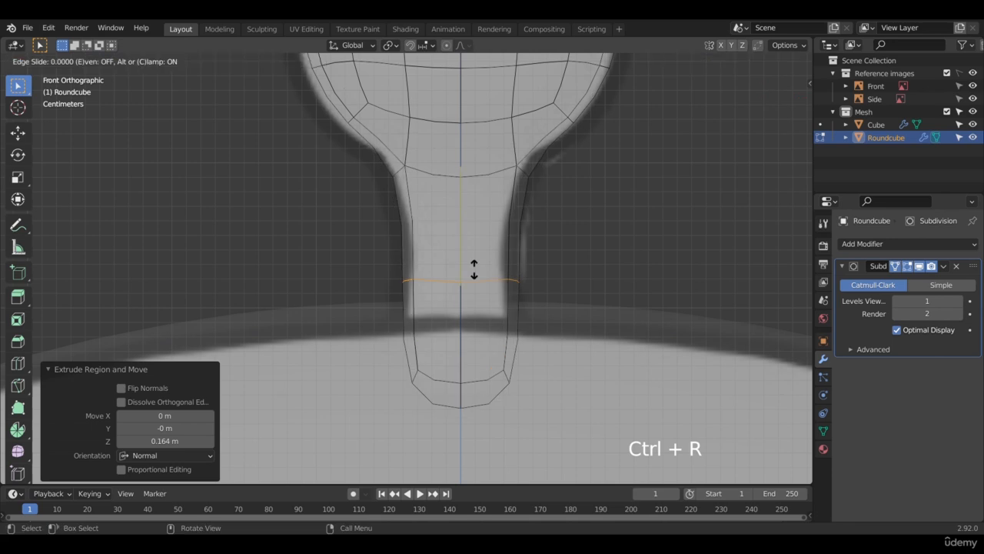
pyautogui.click(490, 370)
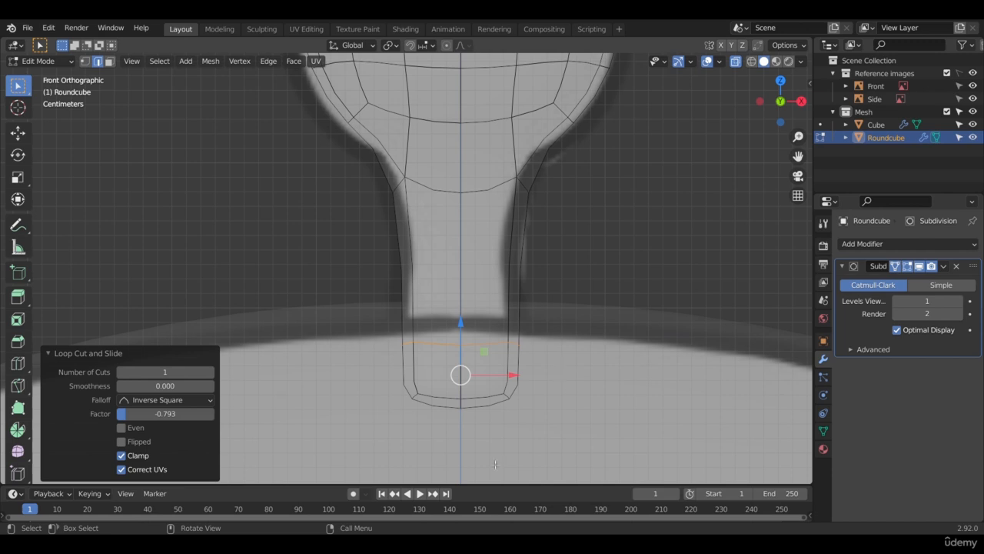
# Add another edge loop around the stem and slide it up near the ball at factor 0.817.
pyautogui.hotkey('ctrl', 'r')
pyautogui.click(438, 251)
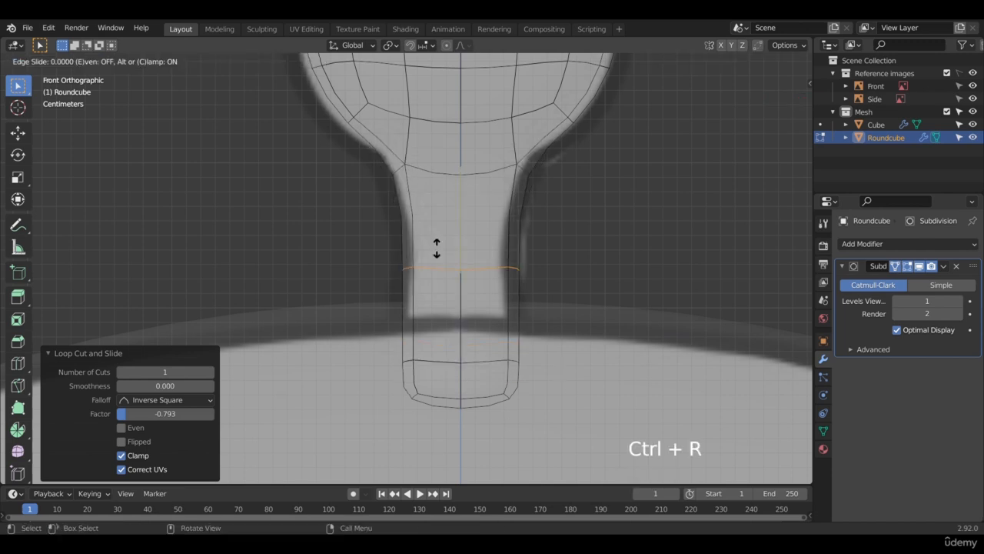
pyautogui.click(449, 164)
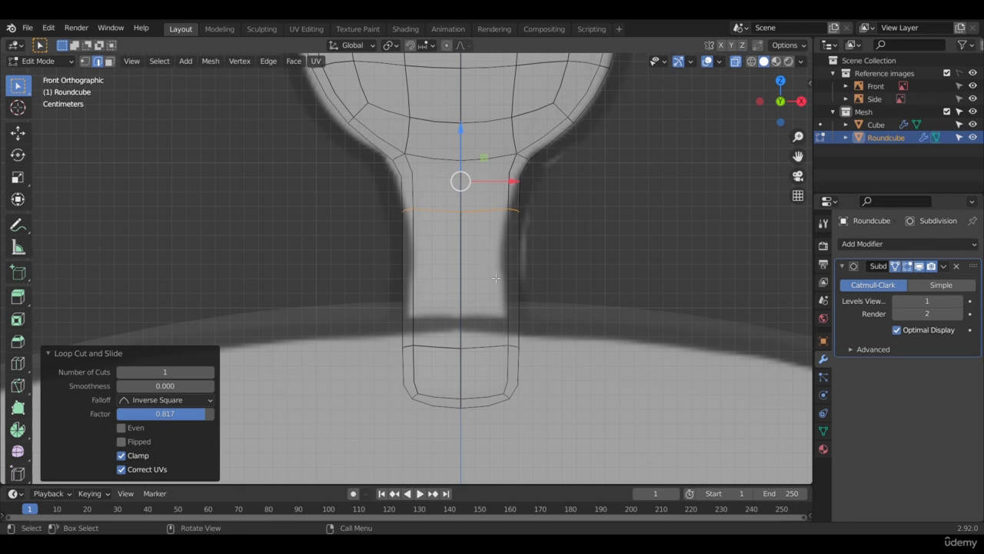
# Cut a centred edge loop across the middle of the stem and scale it down to match the reference outline.
pyautogui.hotkey('ctrl', 'r')
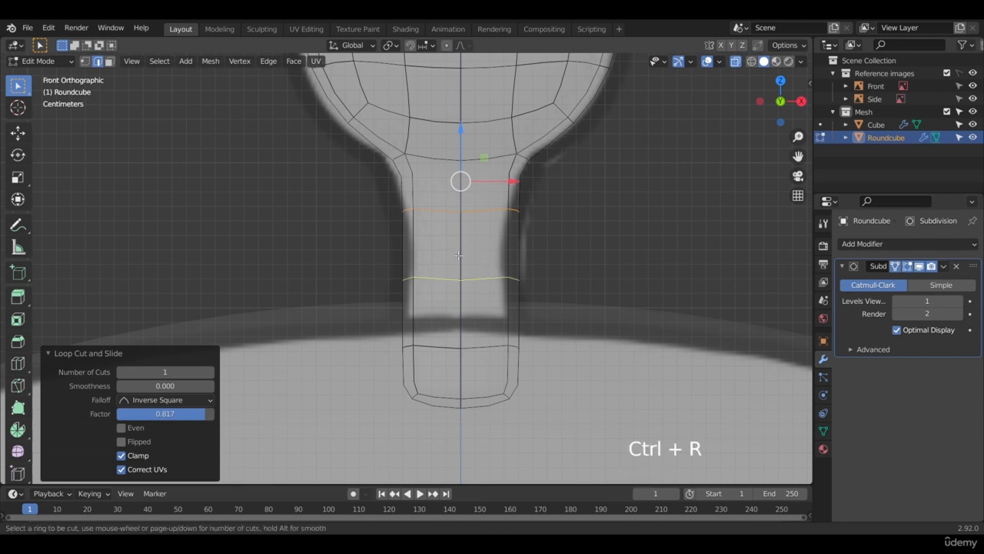
pyautogui.click(555, 266)
pyautogui.rightClick(548, 243)
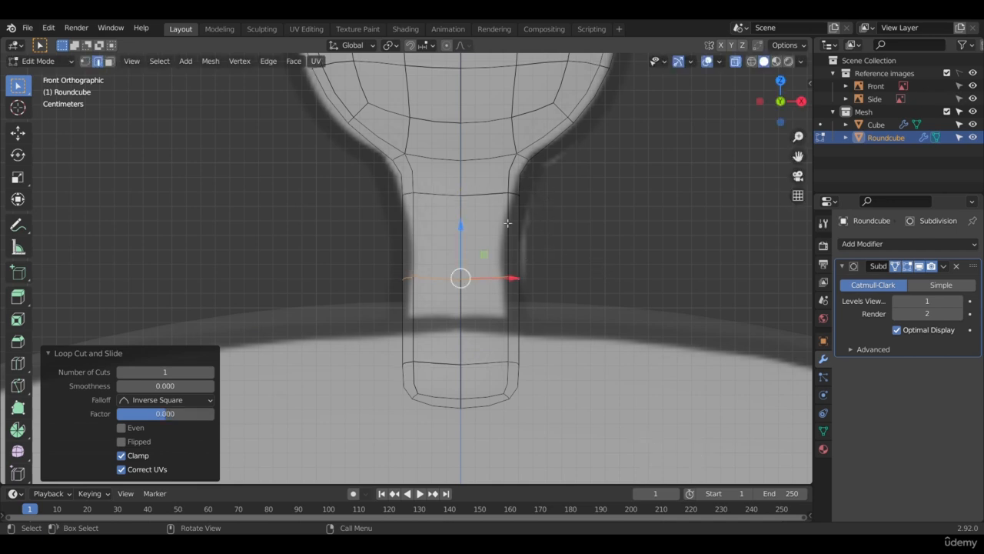
pyautogui.press('s')
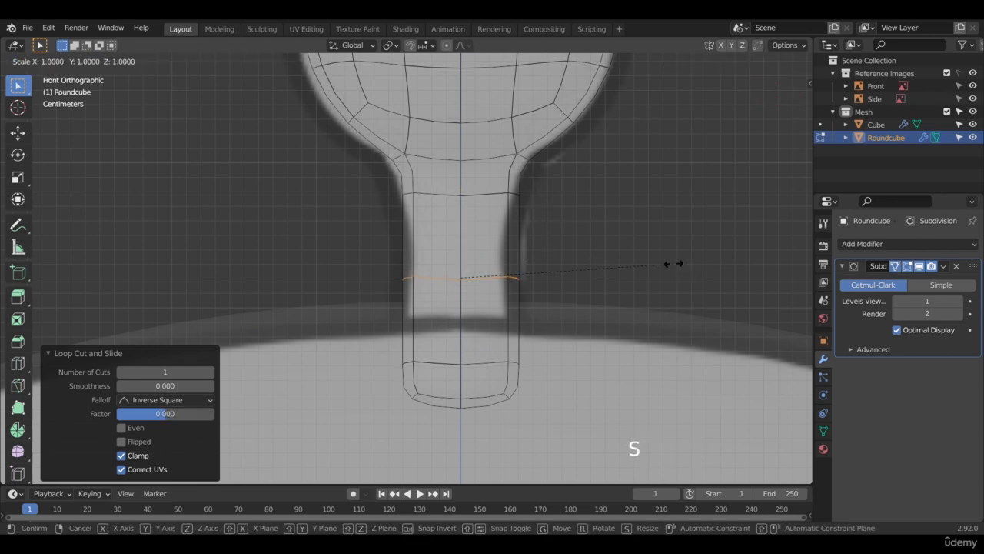
pyautogui.click(613, 269)
# Try scaling the stem's upper edge loop up by 1.101.
pyautogui.click(495, 199)
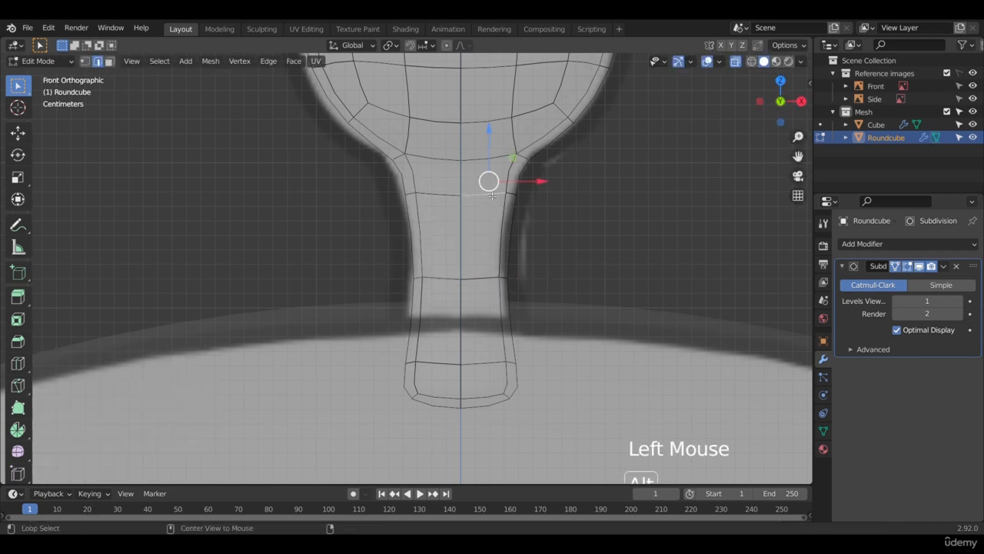
pyautogui.keyDown('alt'); pyautogui.click(495, 195); pyautogui.keyUp('alt')
pyautogui.press('s')
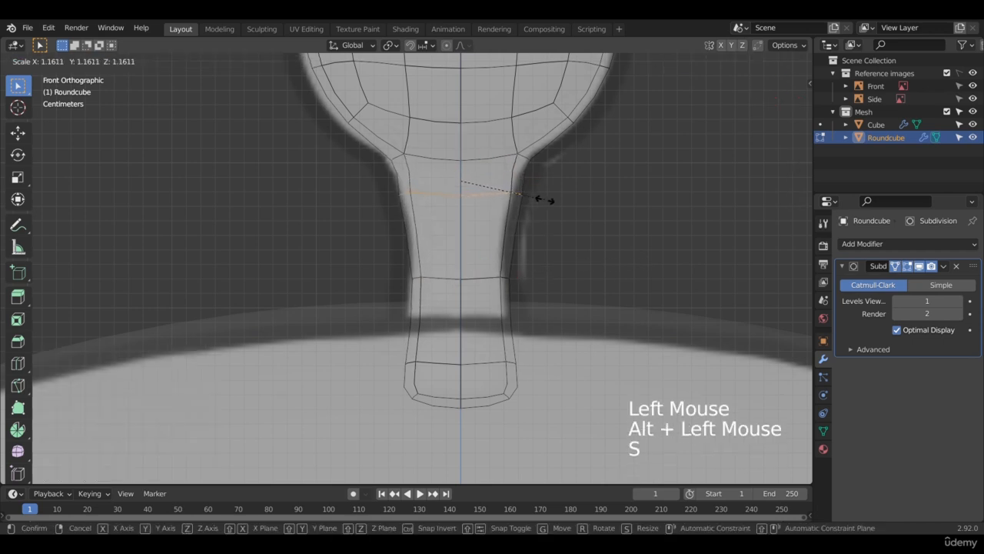
pyautogui.click(543, 201)
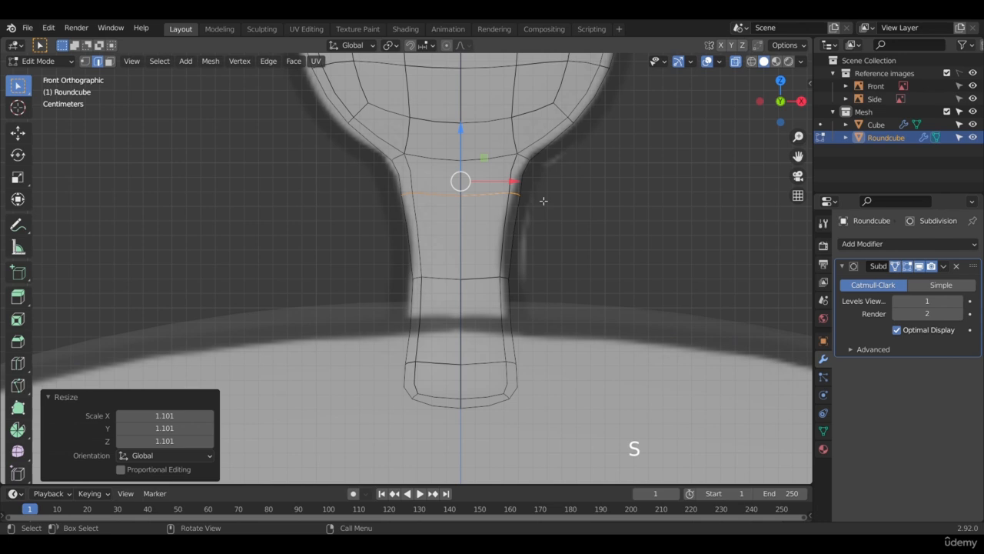
# Undo the edge selections where the stem meets the ball and the upper loop's scaling.
pyautogui.click(511, 161)
pyautogui.keyDown('alt'); pyautogui.click(509, 160); pyautogui.keyUp('alt')
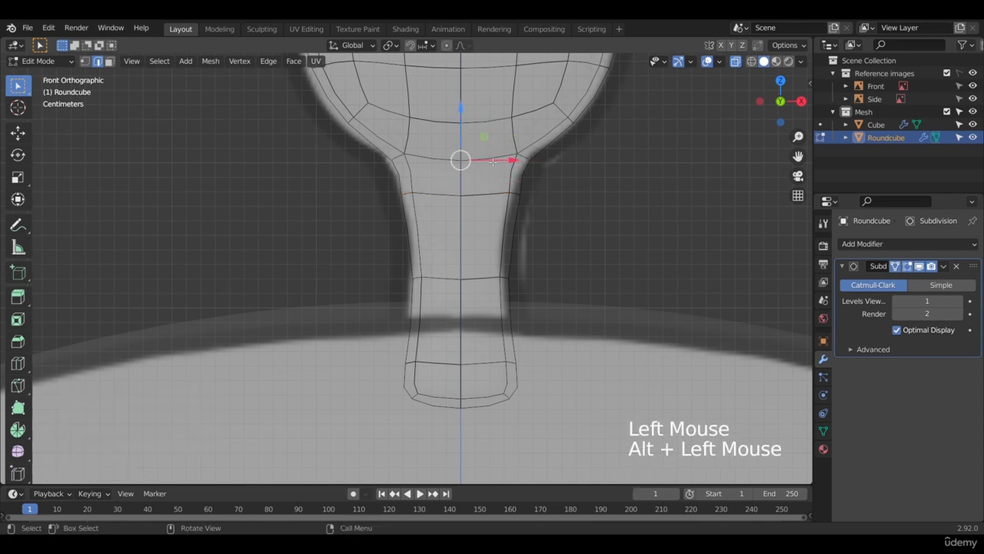
pyautogui.click(499, 163)
pyautogui.scroll(-1, 501, 163)
pyautogui.scroll(1, 501, 162)
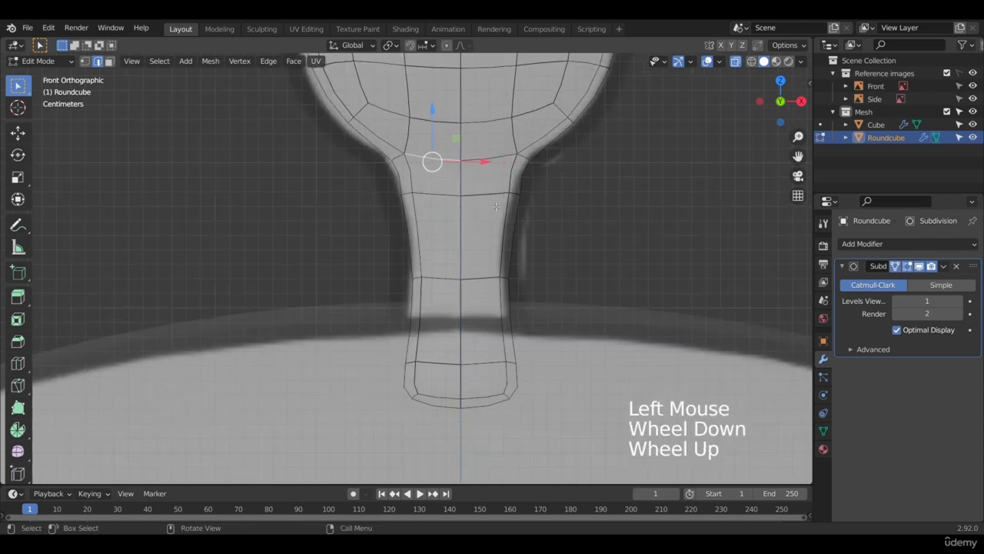
pyautogui.hotkey('ctrl', 'z')
pyautogui.hotkey('ctrl', 'z')
pyautogui.hotkey('ctrl', 'z')
pyautogui.hotkey('ctrl', 'z')
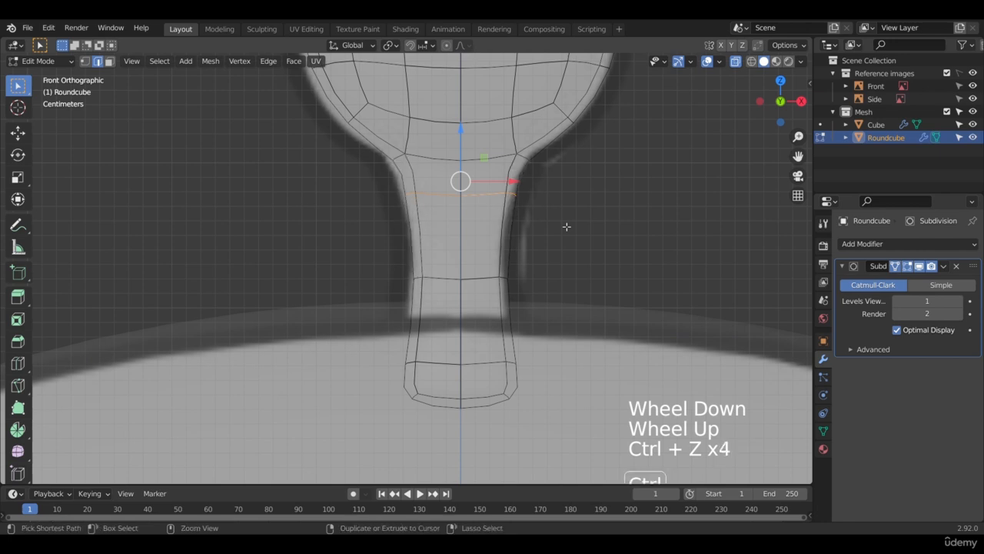
# Select the stem's lower edge loop inside the head and scale it up by 1.229.
pyautogui.scroll(-1, 478, 228)
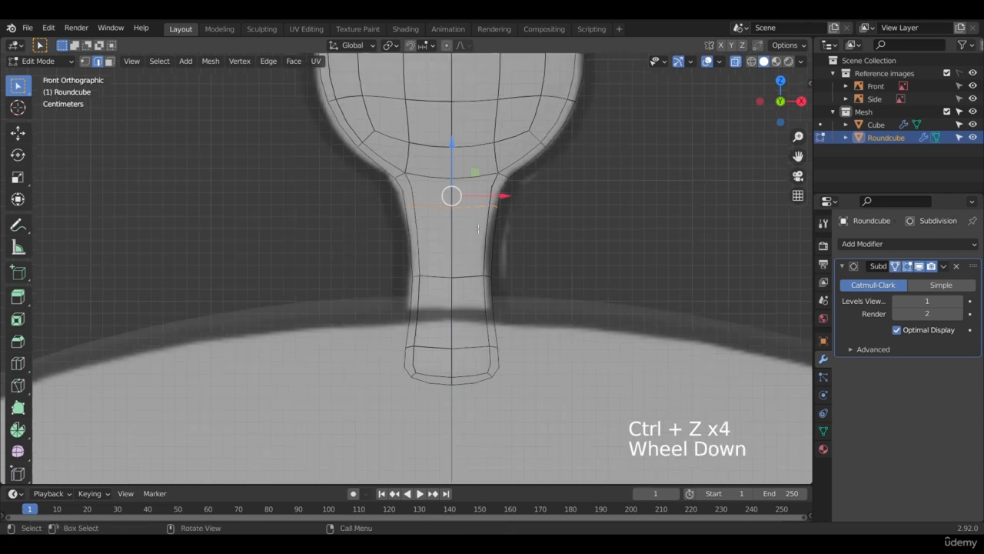
pyautogui.click(477, 352)
pyautogui.keyDown('alt'); pyautogui.click(471, 351); pyautogui.keyUp('alt')
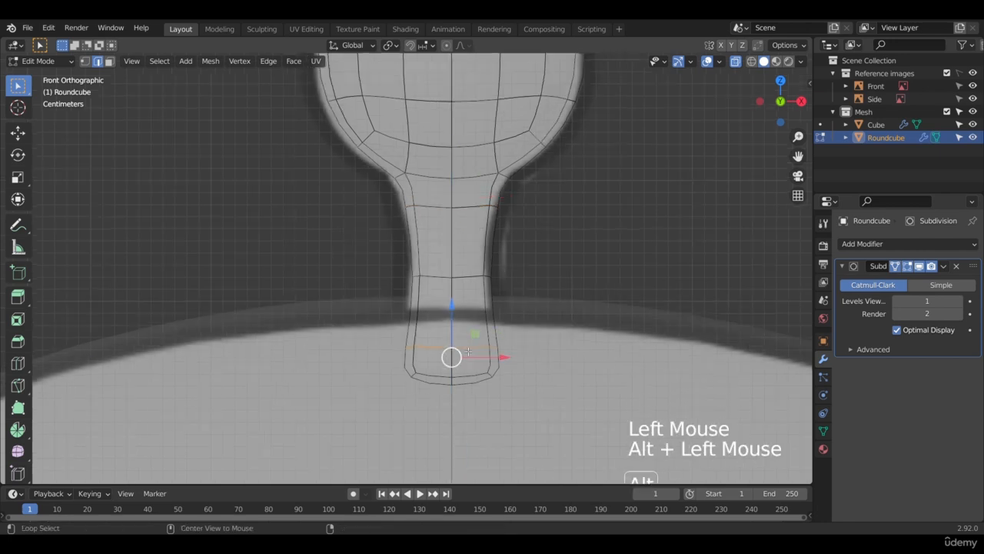
pyautogui.scroll(1, 508, 343)
pyautogui.press('s')
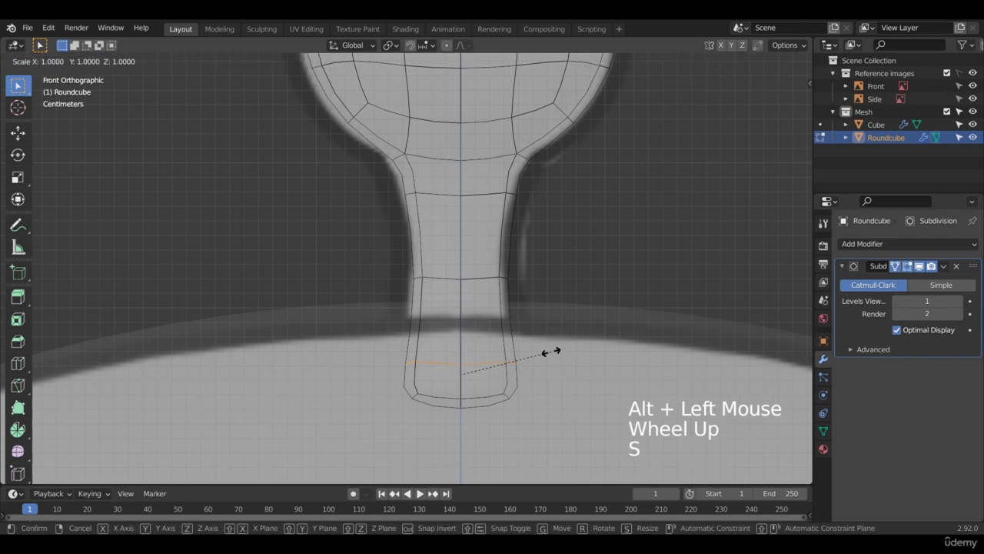
pyautogui.click(575, 350)
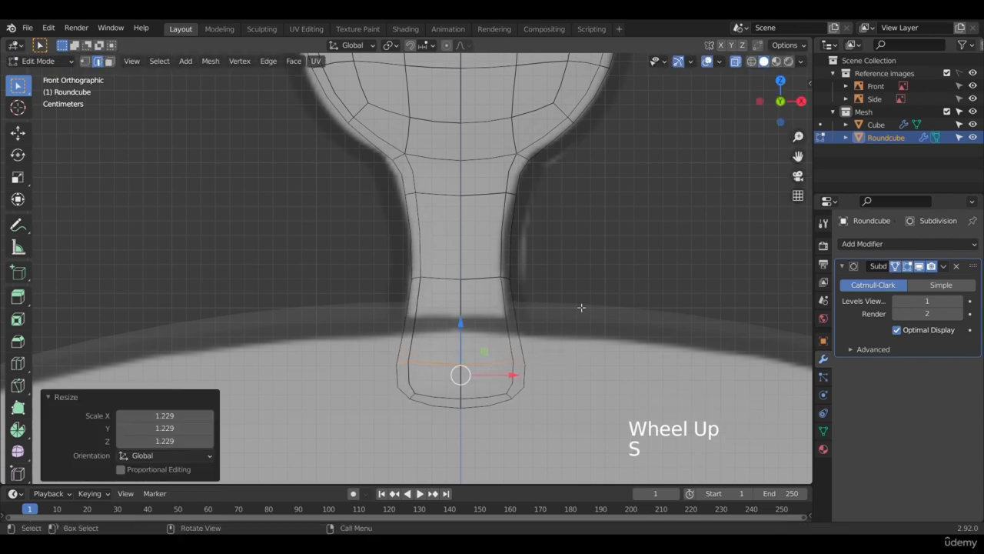
# Return to Object Mode, compare the antenna with the side reference, and turn off X-ray.
pyautogui.scroll(-5, 582, 251)
pyautogui.press('Tab')
pyautogui.scroll(-3, 578, 249)
pyautogui.moveTo(576, 247); pyautogui.dragTo(422, 256, button='middle')
pyautogui.press('KP_3')
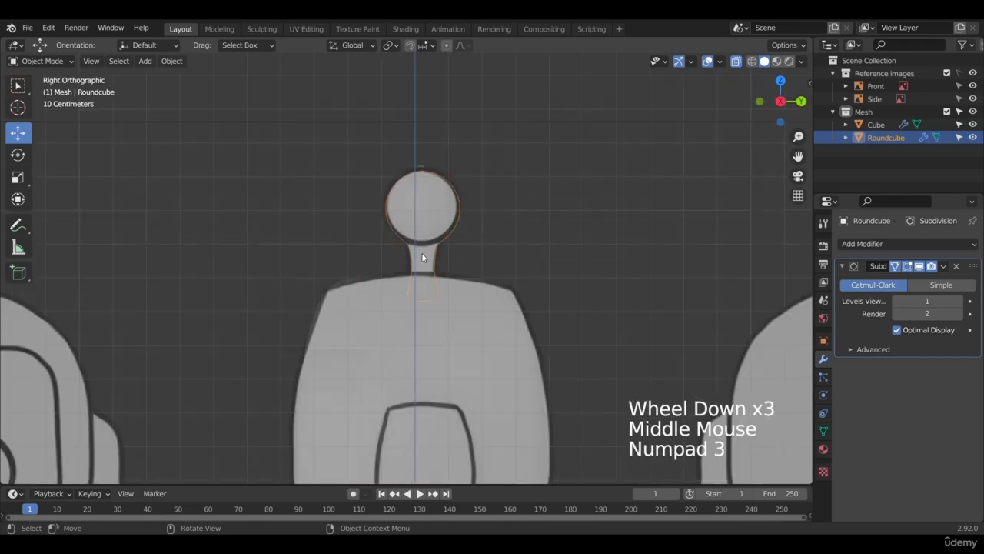
pyautogui.scroll(4, 421, 252)
pyautogui.scroll(-4, 466, 173)
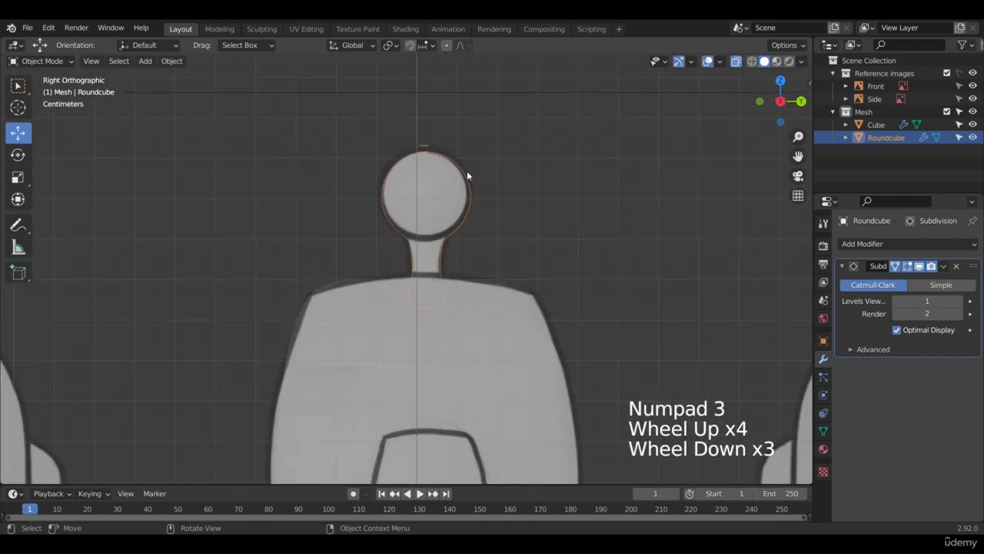
pyautogui.moveTo(374, 261)
pyautogui.keyDown('shift'); pyautogui.mouseDown(button='middle')
pyautogui.moveTo(346, 203)
pyautogui.moveTo(476, 229)
pyautogui.moveTo(584, 230)
pyautogui.mouseUp(button='middle'); pyautogui.keyUp('shift')
pyautogui.click(736, 62)
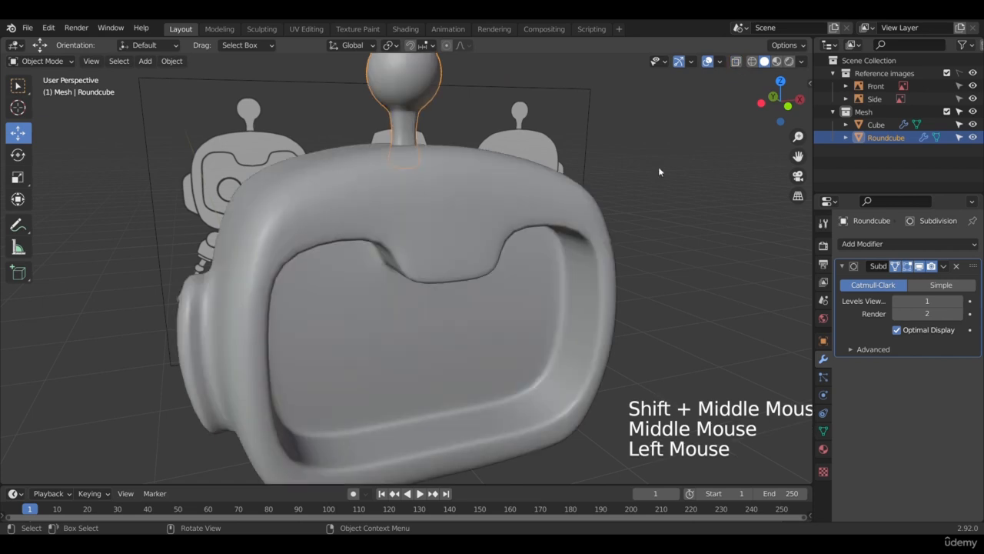
# Deselect the antenna and examine the whole head against the reference images from several angles.
pyautogui.scroll(-3, 659, 169)
pyautogui.moveTo(659, 169); pyautogui.dragTo(573, 266, button='middle')
pyautogui.click(574, 266)
pyautogui.scroll(1, 506, 233)
pyautogui.moveTo(507, 233); pyautogui.dragTo(446, 183, button='middle')
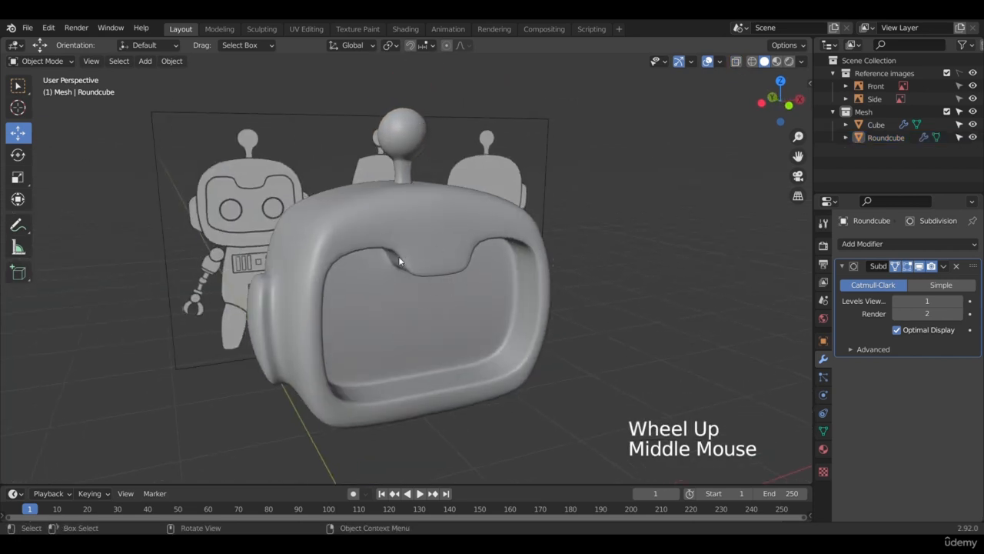
pyautogui.moveTo(416, 225); pyautogui.dragTo(422, 144, button='middle')
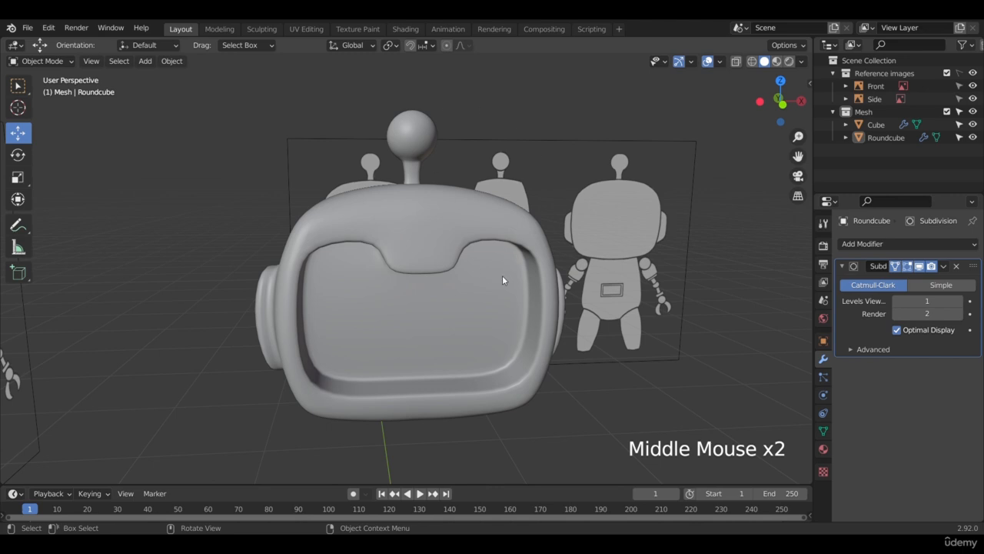
pyautogui.keyDown('shift'); pyautogui.moveTo(503, 279); pyautogui.dragTo(460, 221, button='middle'); pyautogui.keyUp('shift')
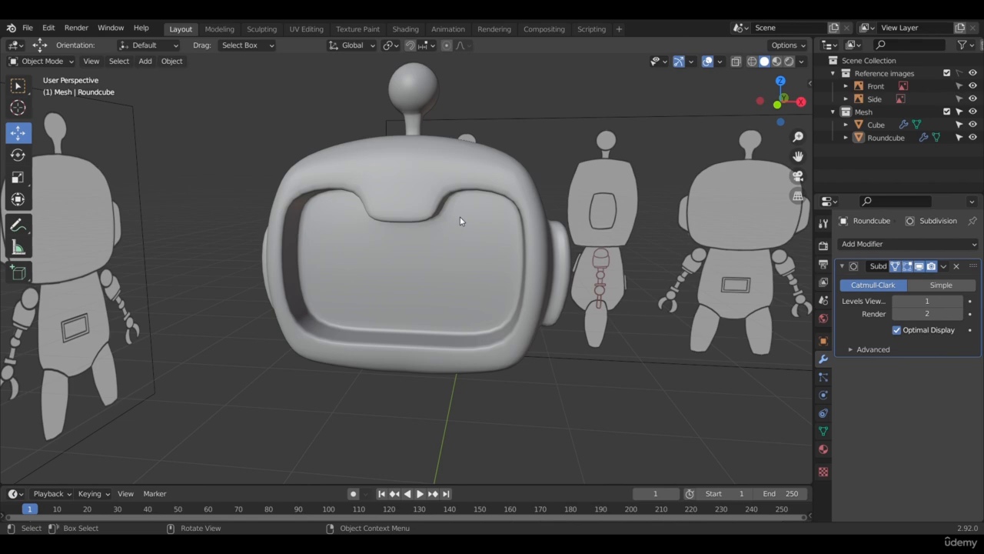
pyautogui.scroll(-3, 460, 221)
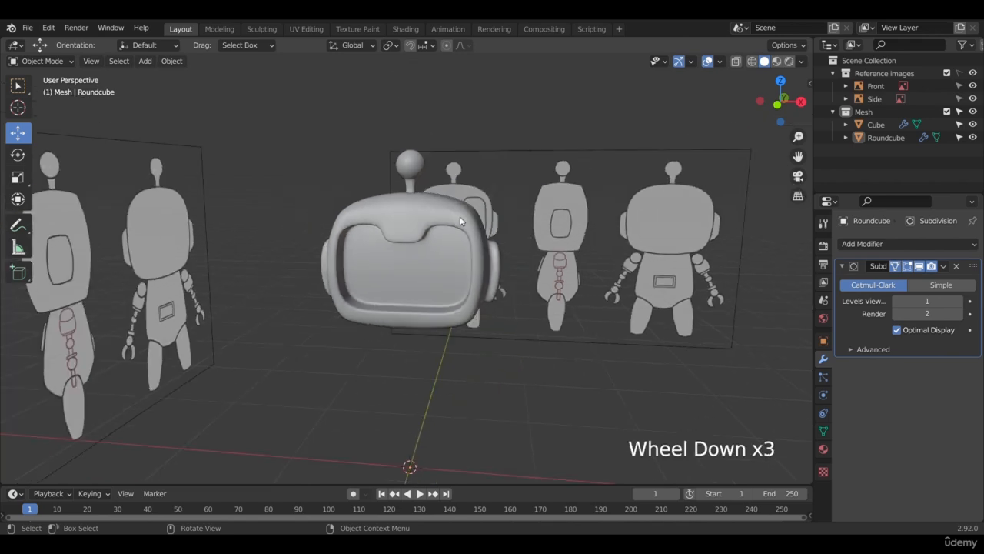
# From the front view, add a cylinder mesh at the world origin for the robot's body.
pyautogui.press('KP_1')
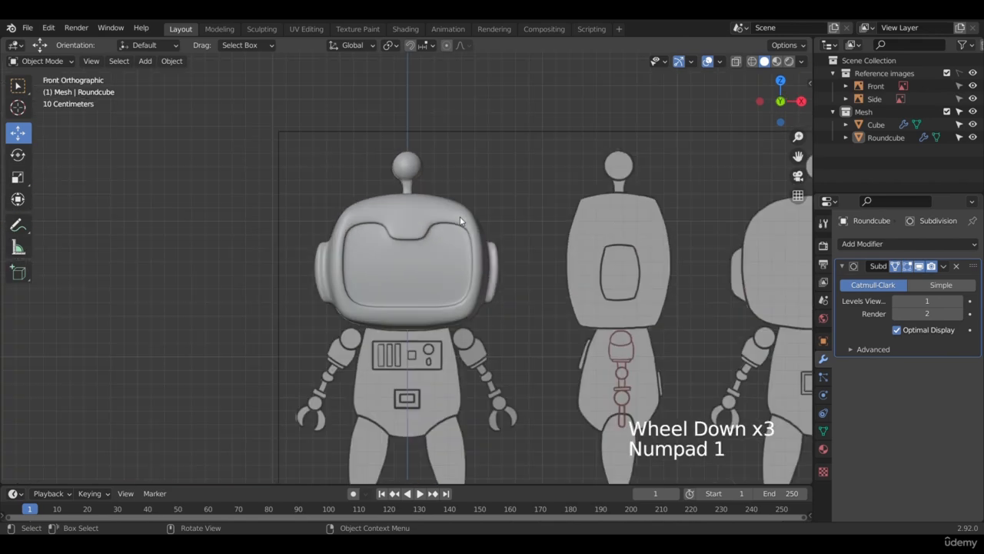
pyautogui.scroll(2, 442, 323)
pyautogui.keyDown('shift'); pyautogui.moveTo(423, 423); pyautogui.dragTo(430, 267, button='middle'); pyautogui.keyUp('shift')
pyautogui.scroll(-1, 459, 372)
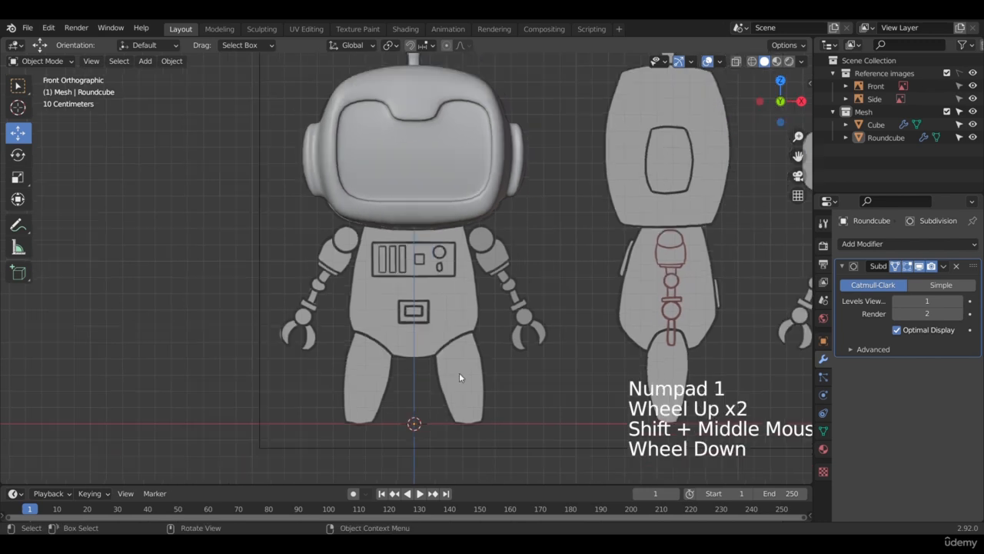
pyautogui.keyDown('shift'); pyautogui.moveTo(459, 372); pyautogui.dragTo(457, 339, button='middle'); pyautogui.keyUp('shift')
pyautogui.hotkey('shift', 'a')
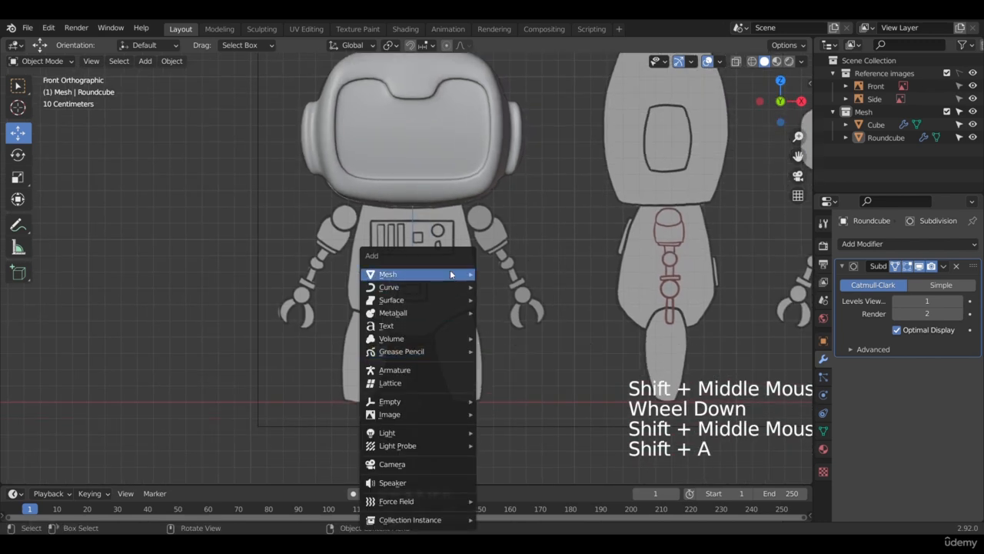
pyautogui.moveTo(450, 273)
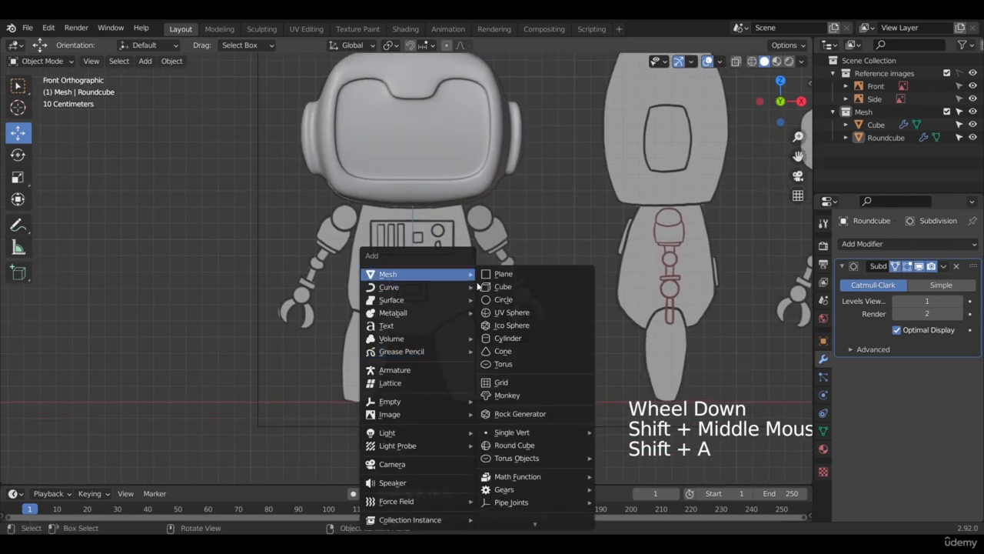
pyautogui.click(542, 339)
pyautogui.scroll(-1, 233, 376)
pyautogui.keyDown('shift'); pyautogui.moveTo(233, 376); pyautogui.dragTo(247, 284, button='middle'); pyautogui.keyUp('shift')
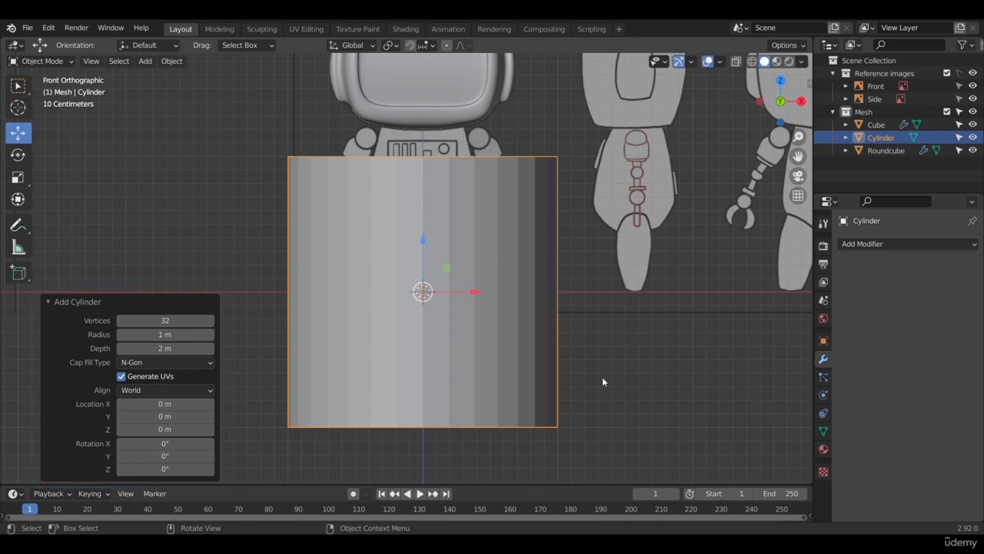
# Set the new cylinder's vertex count to 8 and deselect it.
pyautogui.click(183, 322)
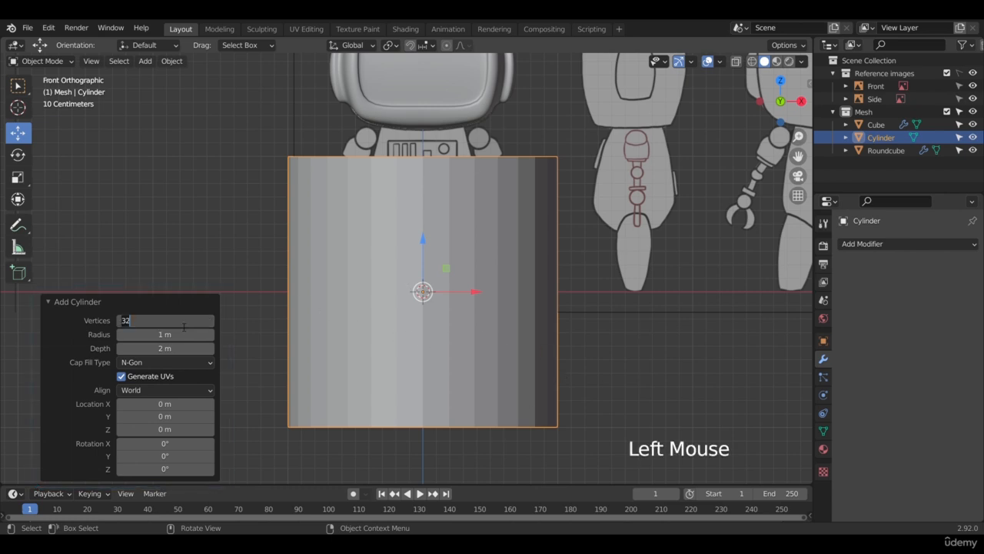
pyautogui.write('8')
pyautogui.press('Return')
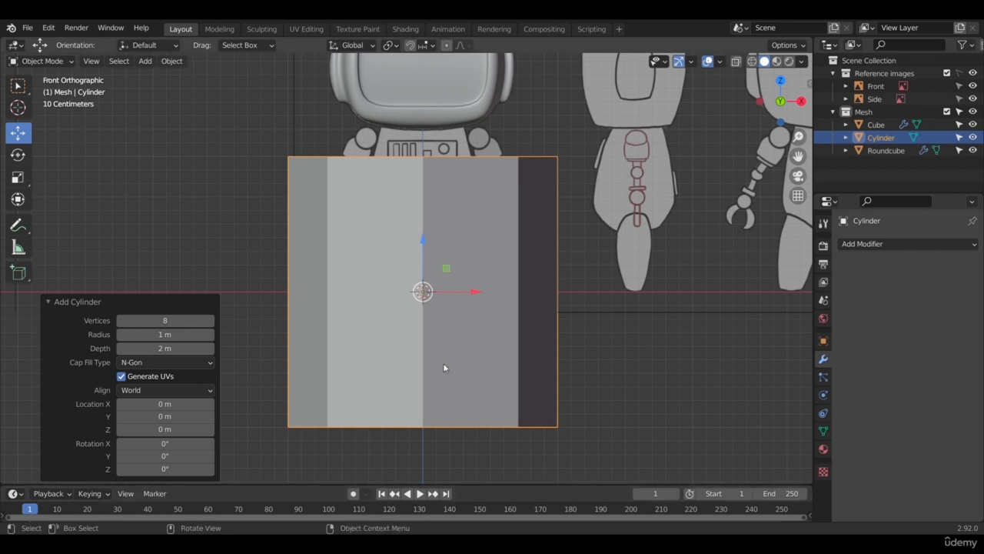
pyautogui.click(580, 287)
pyautogui.keyDown('shift'); pyautogui.moveTo(580, 287); pyautogui.dragTo(520, 276, button='middle'); pyautogui.keyUp('shift')
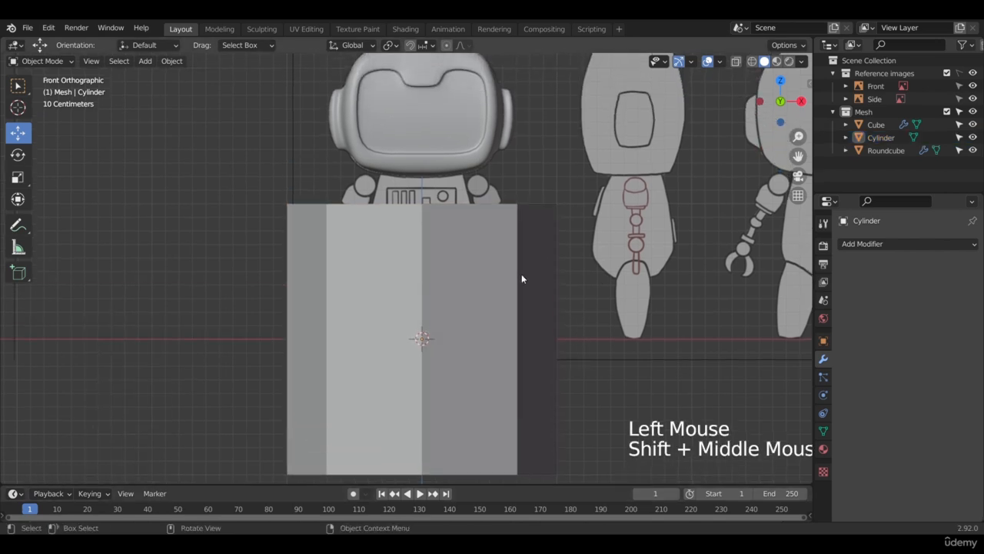
pyautogui.scroll(-2, 519, 282)
pyautogui.scroll(1, 444, 313)
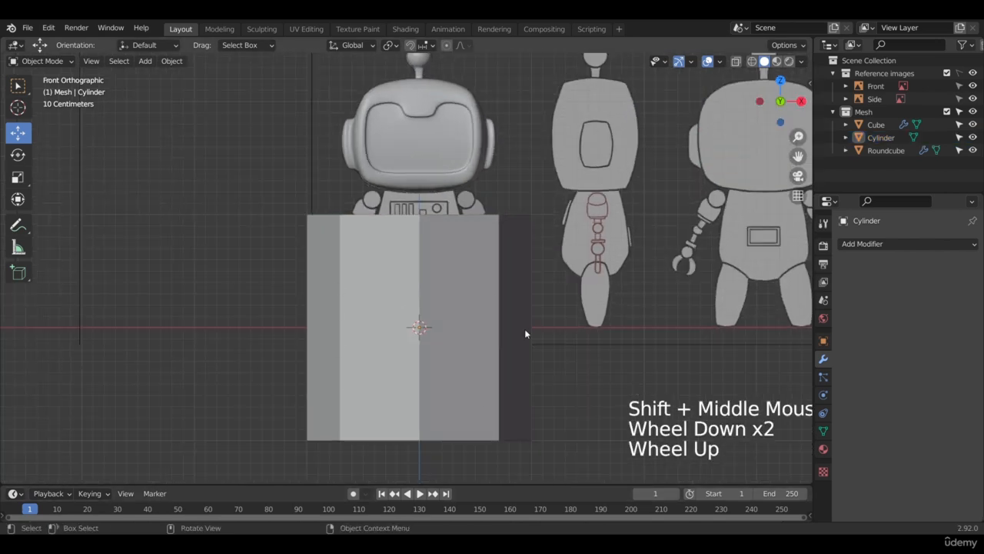
# Enter Edit Mode on the body cylinder and rotate all its geometry 90° about the X axis.
pyautogui.click(457, 319)
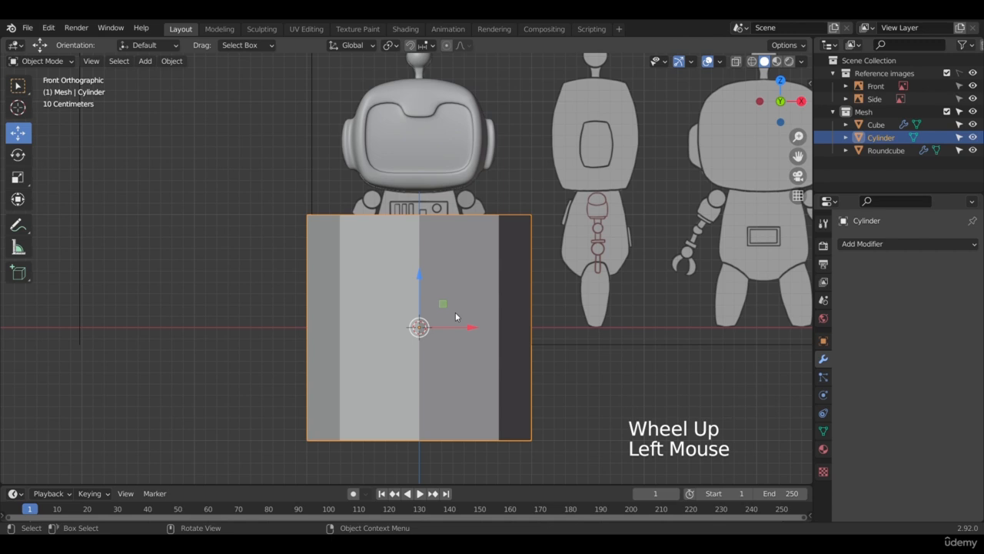
pyautogui.press('Tab')
pyautogui.press('x')
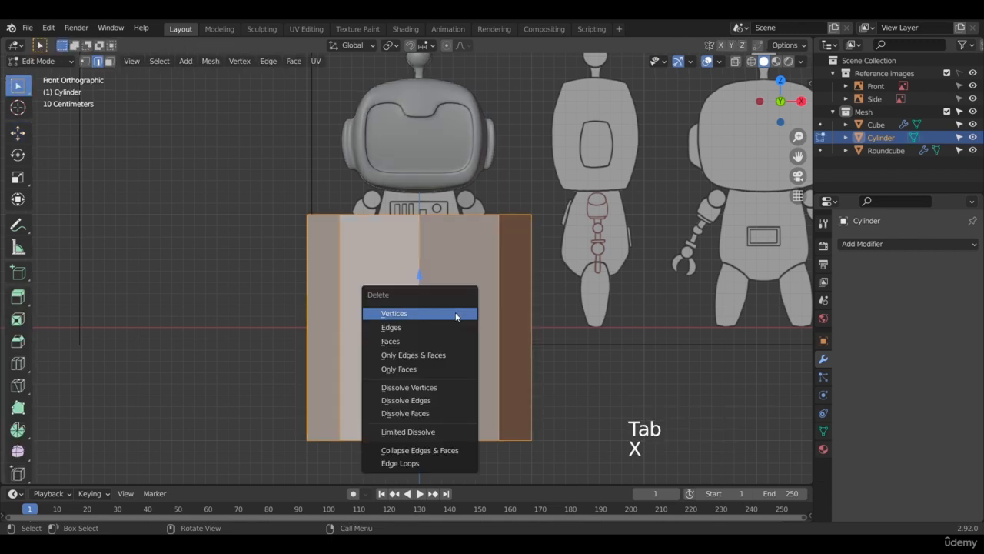
pyautogui.click(515, 214)
pyautogui.press('s')
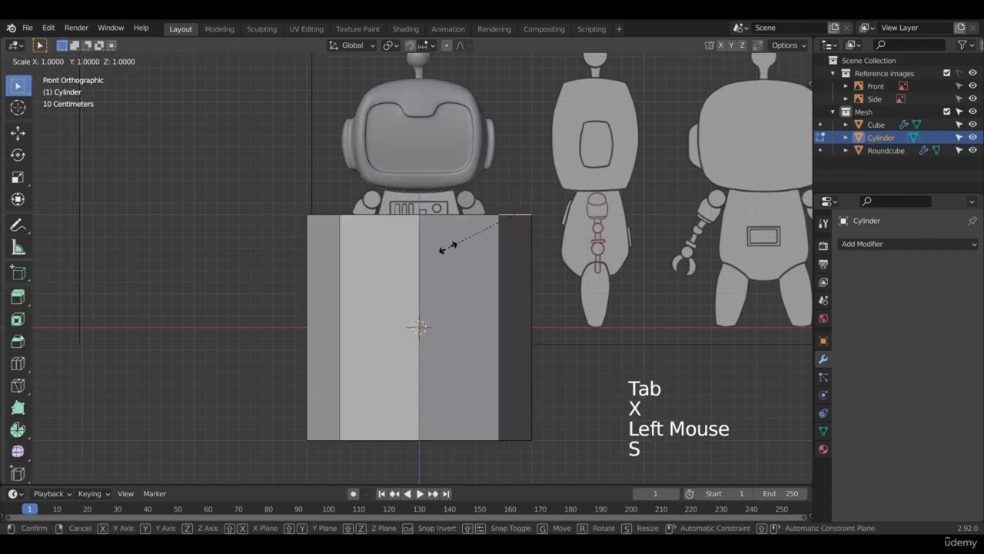
pyautogui.press('a')
pyautogui.press('r')
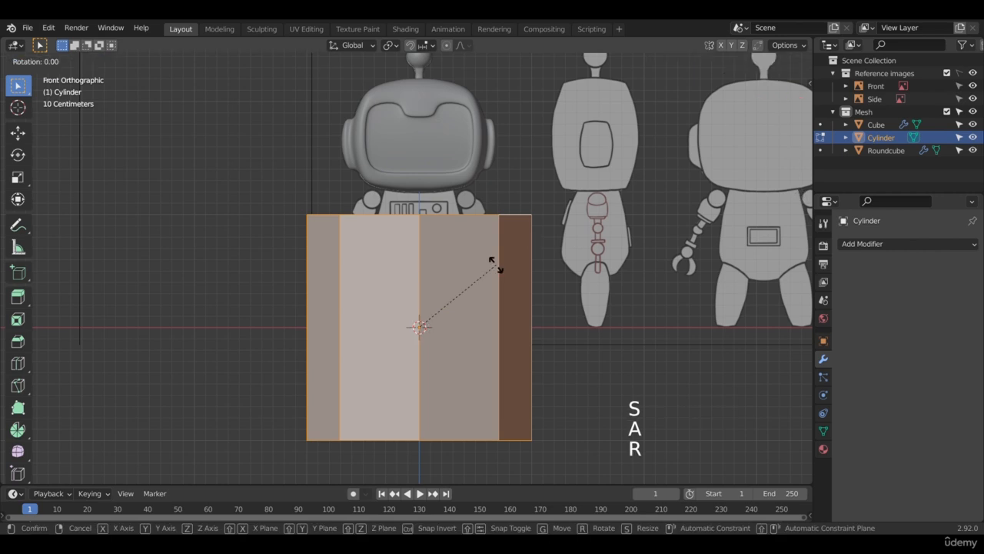
pyautogui.press('x')
pyautogui.press('9')
pyautogui.press('0')
pyautogui.press('Return')
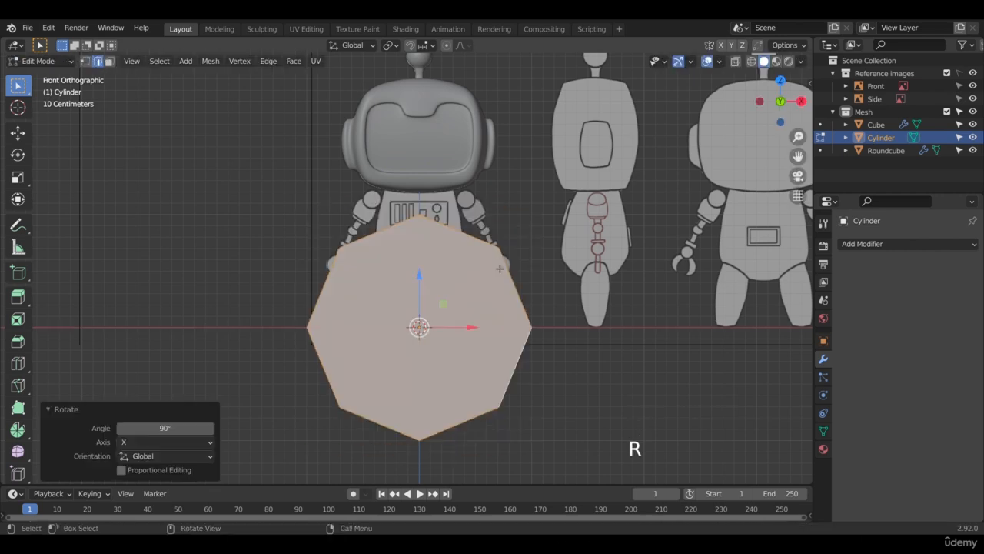
# Switch to face selection and select the cylinder's octagonal front face.
pyautogui.scroll(2, 500, 267)
pyautogui.keyDown('shift'); pyautogui.moveTo(499, 267); pyautogui.dragTo(493, 169, button='middle'); pyautogui.keyUp('shift')
pyautogui.scroll(-1, 396, 201)
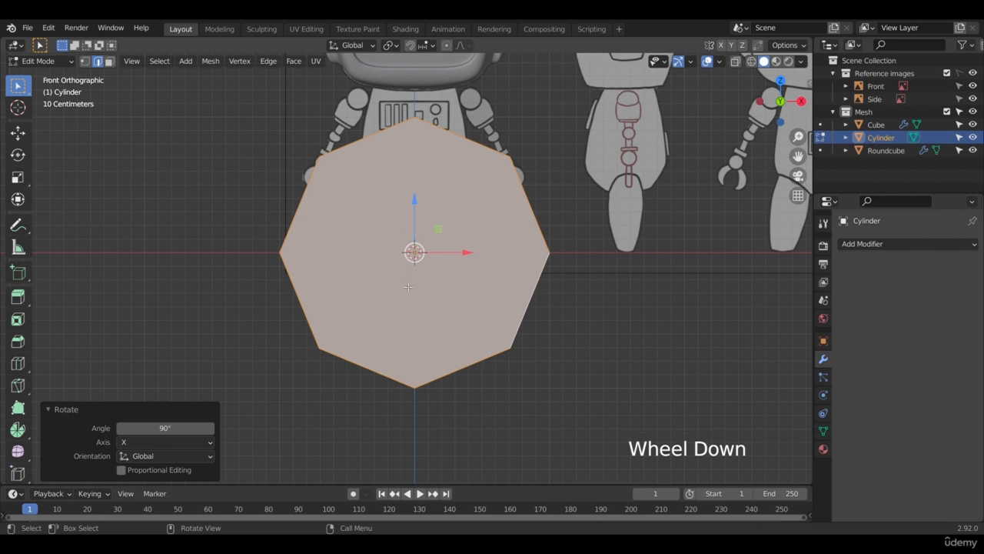
pyautogui.click(408, 203)
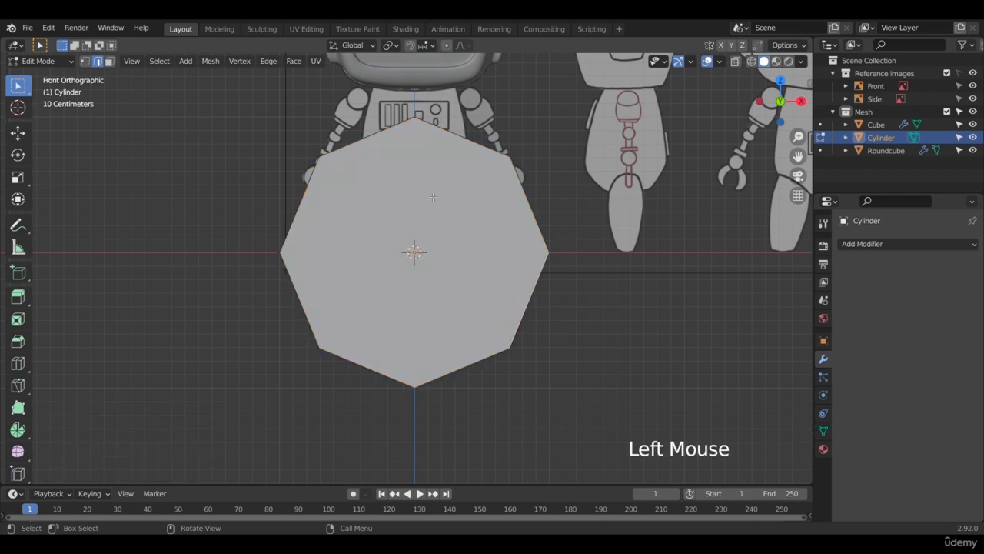
pyautogui.click(109, 61)
pyautogui.click(446, 272)
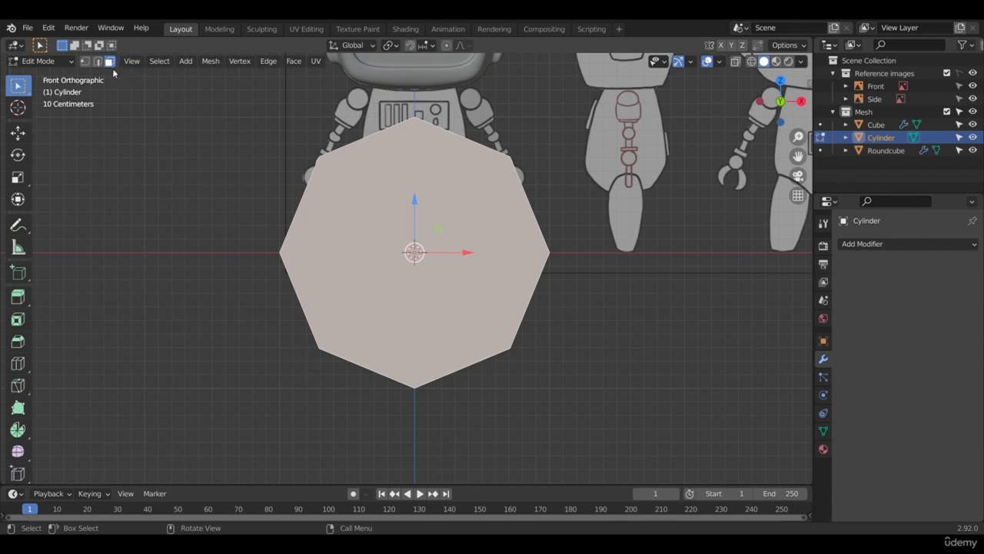
# Cut the octagonal front face horizontally with the Knife tool, from its left corner to its right corner.
pyautogui.scroll(-2, 439, 244)
pyautogui.scroll(1, 439, 244)
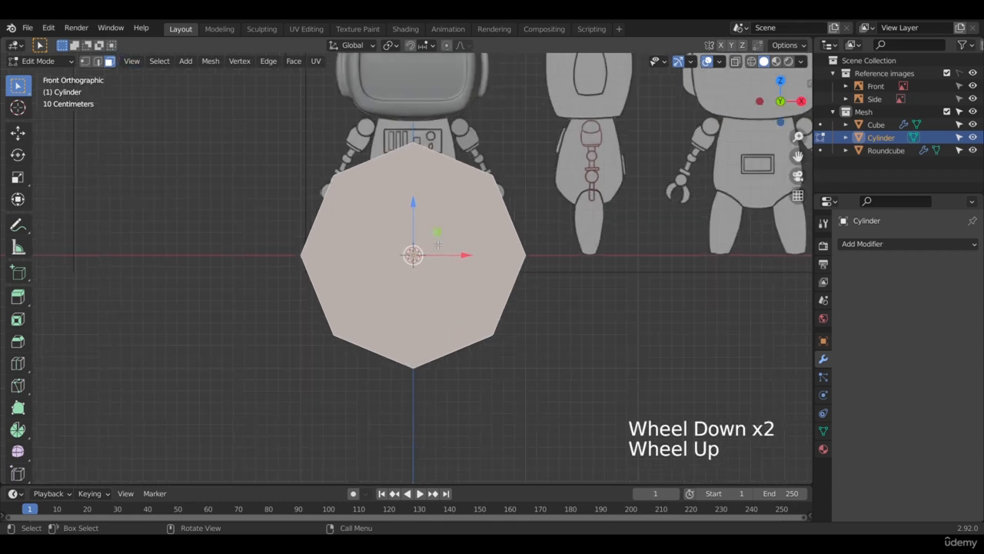
pyautogui.moveTo(439, 243)
pyautogui.keyDown('shift'); pyautogui.mouseDown(button='middle')
pyautogui.moveTo(439, 298)
pyautogui.moveTo(456, 264)
pyautogui.moveTo(448, 247)
pyautogui.mouseUp(button='middle'); pyautogui.keyUp('shift')
pyautogui.scroll(1, 450, 258)
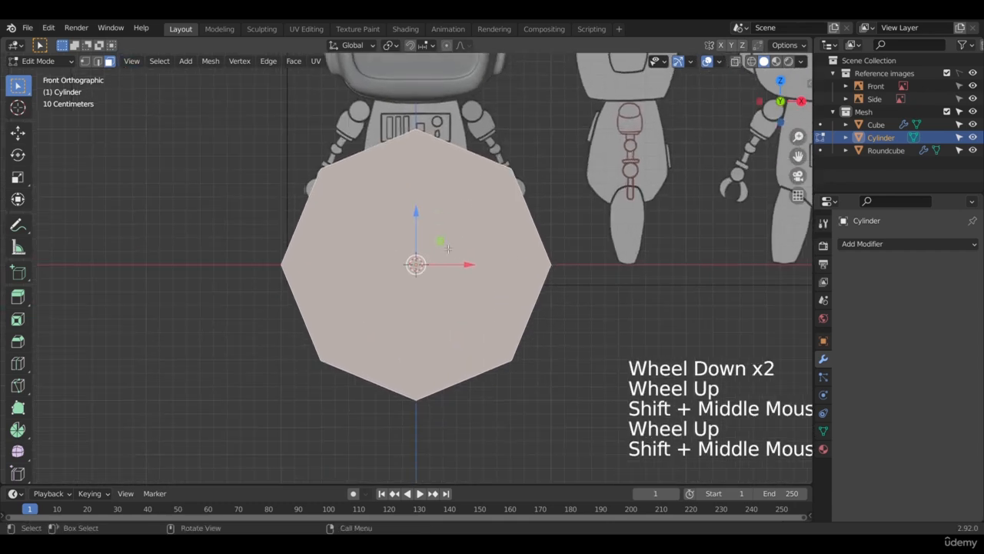
pyautogui.press('k')
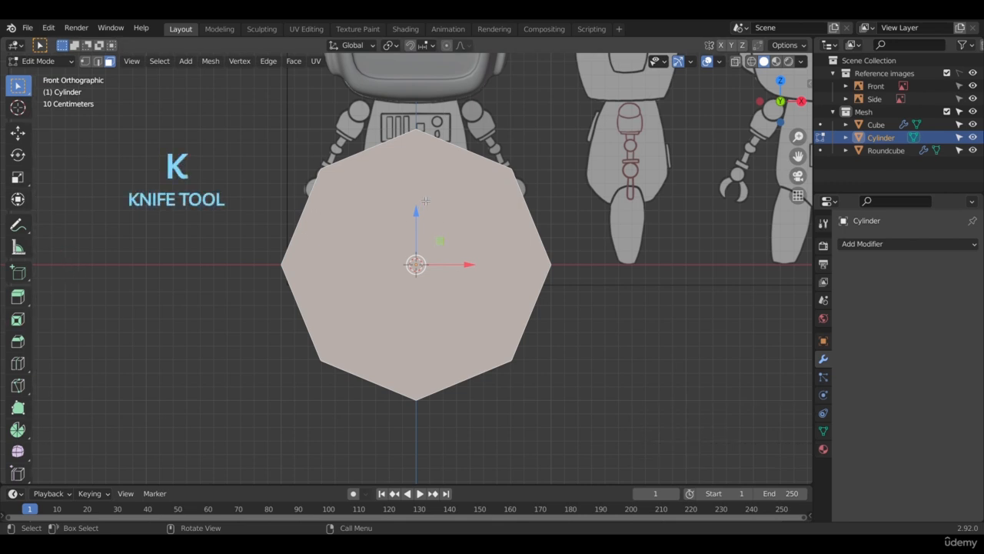
pyautogui.press('k')
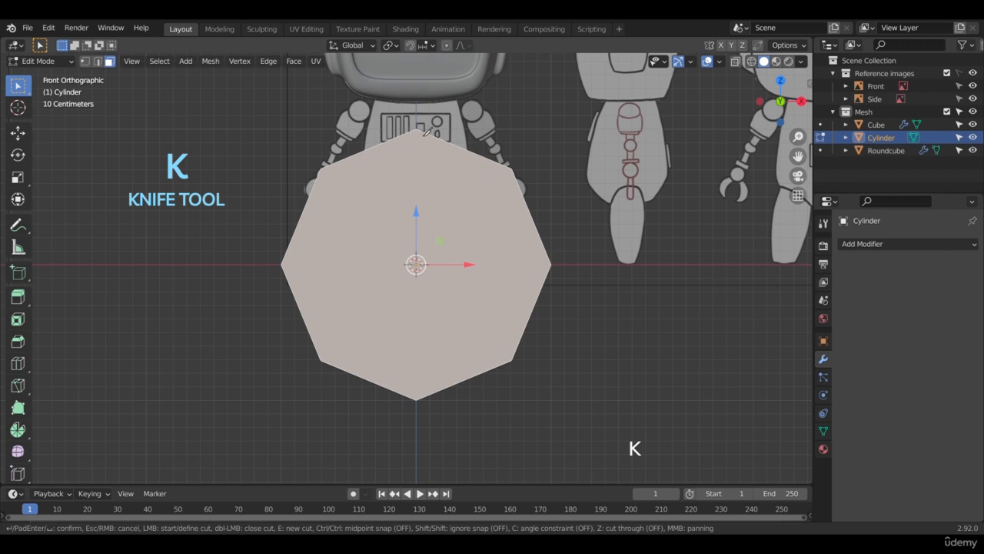
pyautogui.scroll(3, 422, 135)
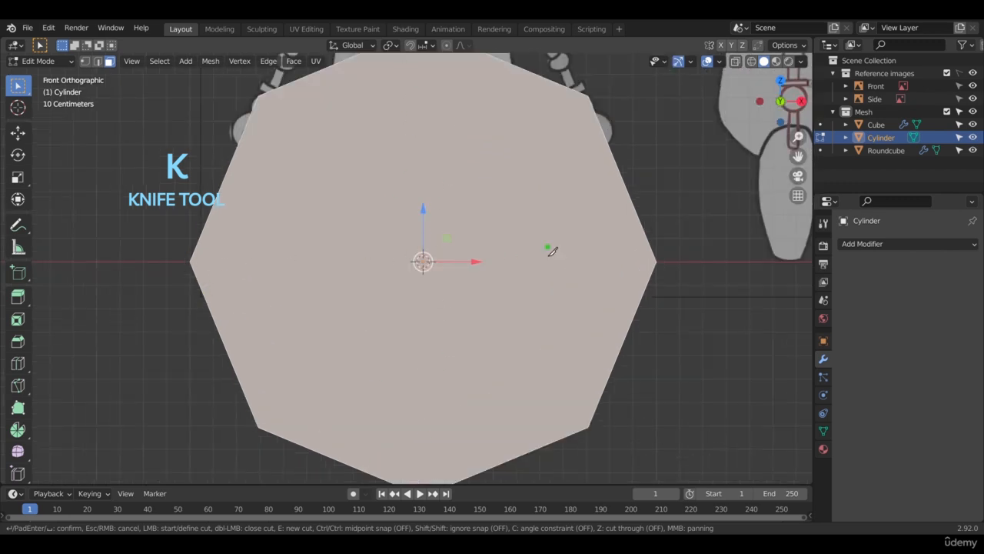
pyautogui.scroll(-2, 639, 299)
pyautogui.scroll(1, 496, 231)
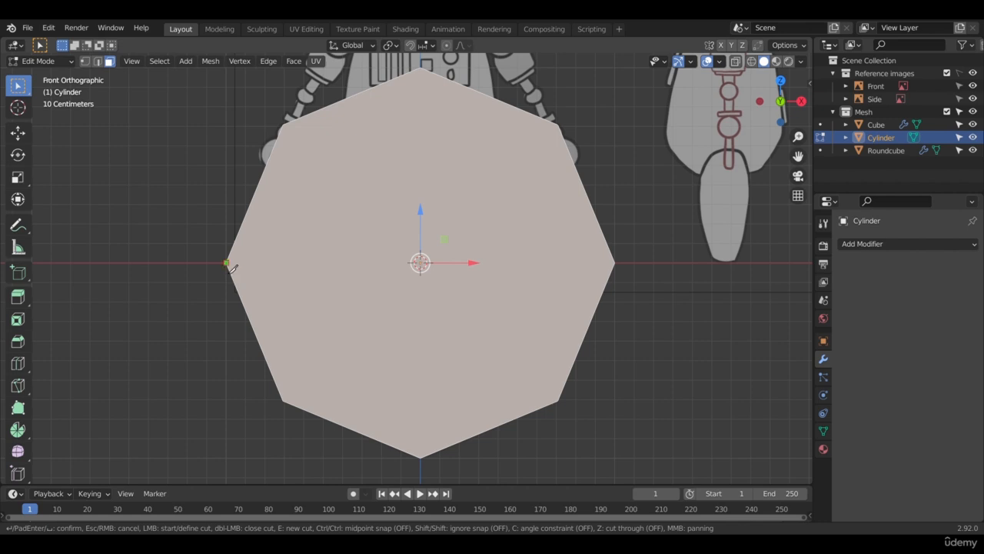
pyautogui.scroll(4, 232, 267)
pyautogui.scroll(-1, 106, 259)
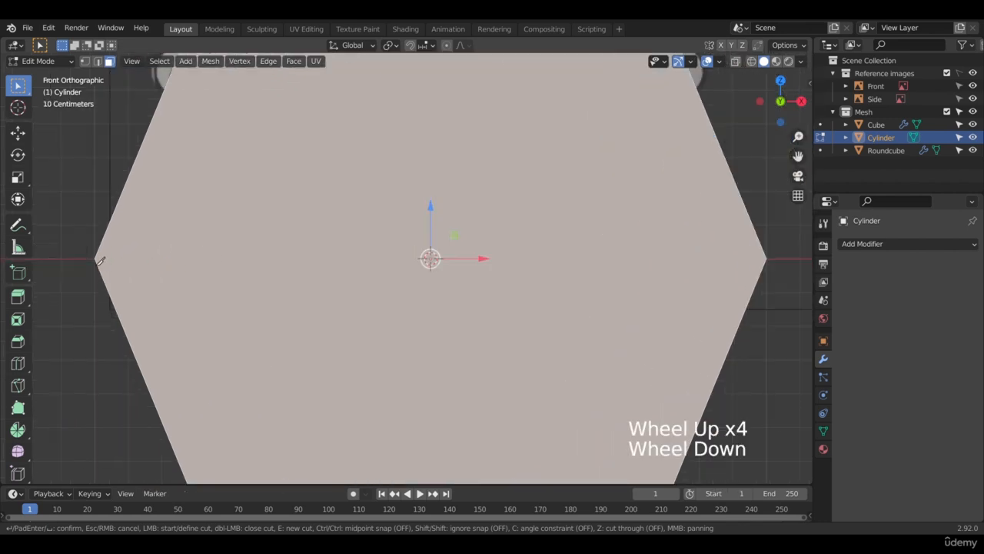
pyautogui.click(100, 260)
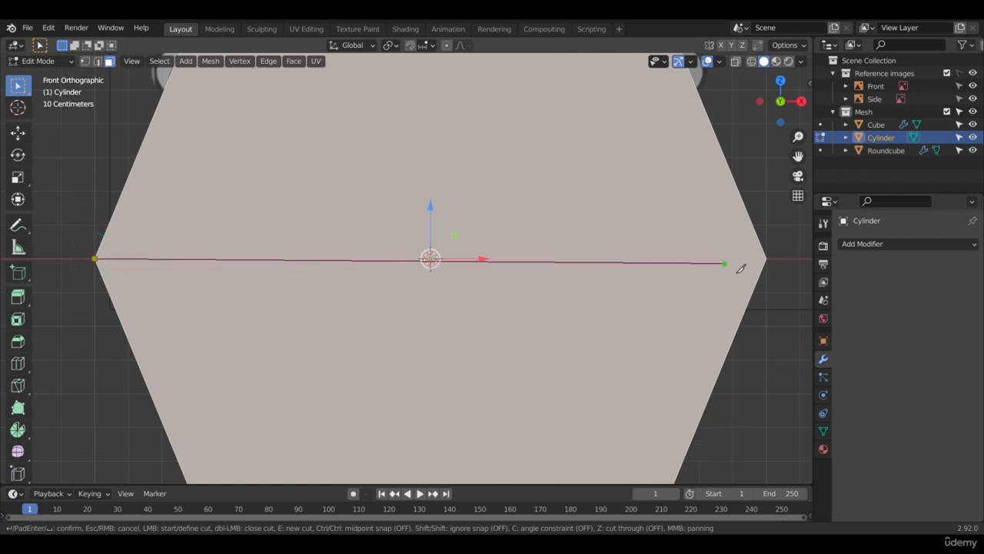
pyautogui.click(767, 260)
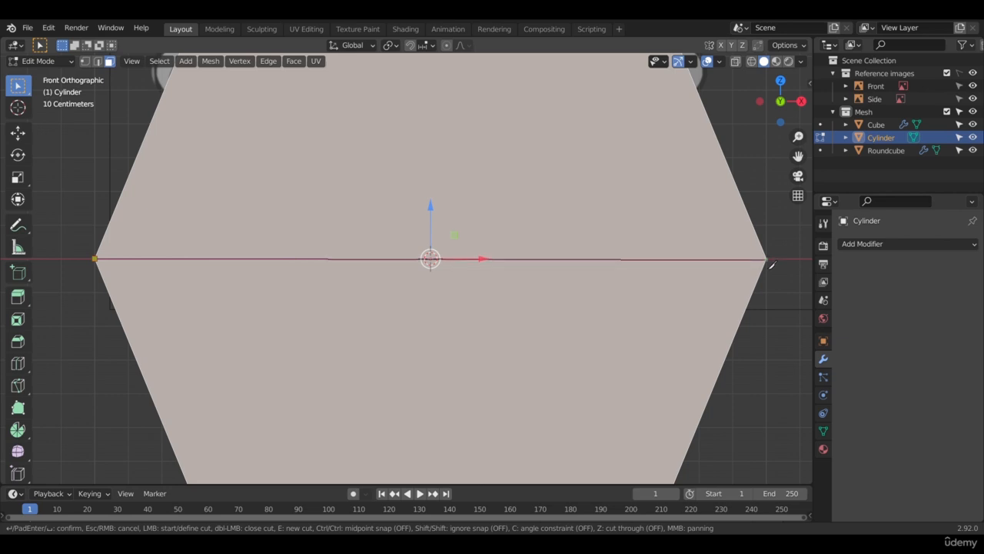
pyautogui.click(770, 263)
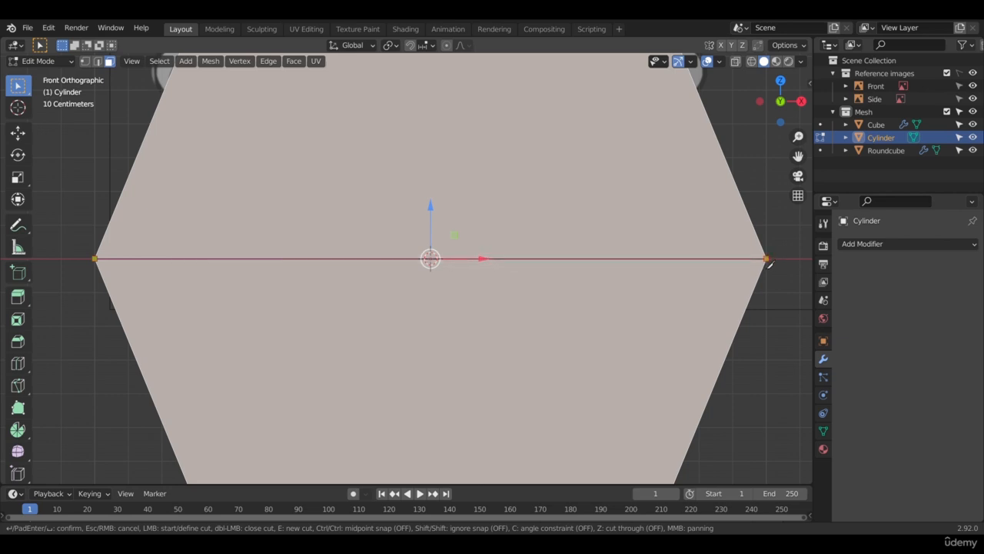
pyautogui.press('Return')
pyautogui.press('k')
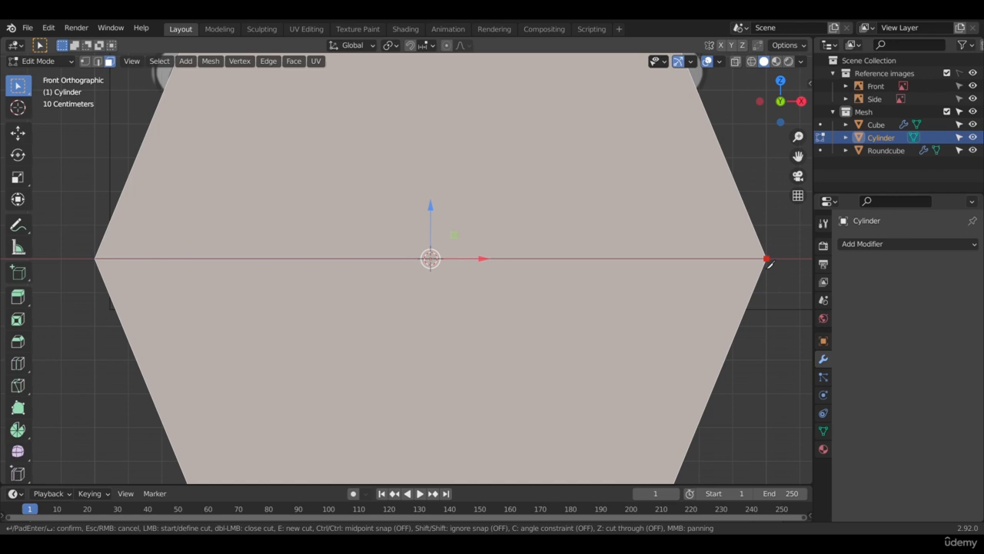
pyautogui.press('Return')
# Knife-cut the front face vertically from its top corner to its bottom corner.
pyautogui.scroll(-3, 614, 252)
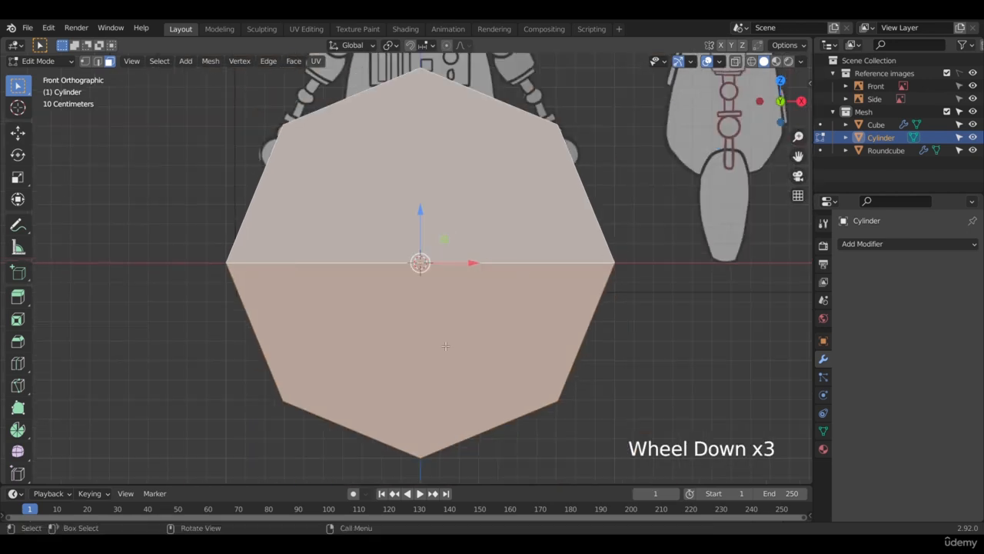
pyautogui.scroll(-1, 518, 269)
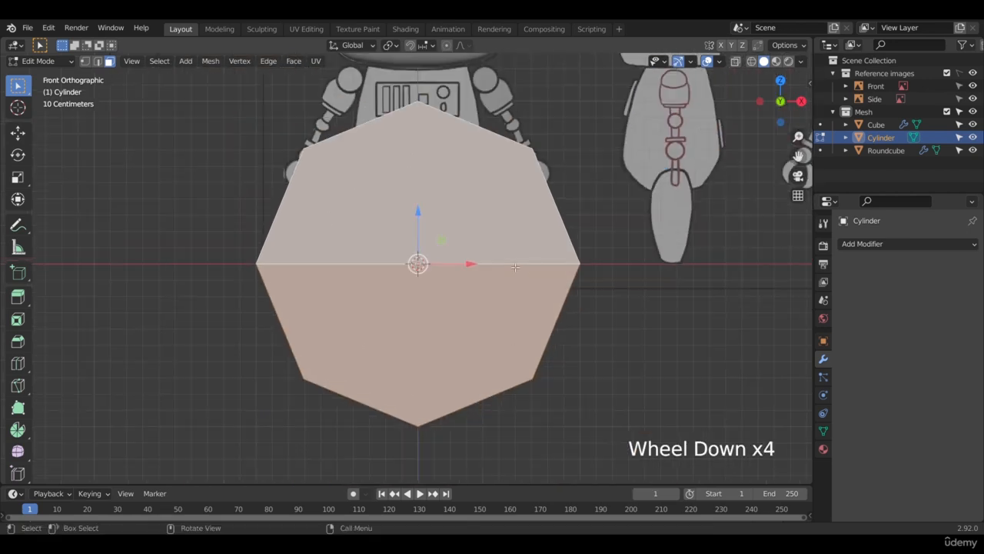
pyautogui.scroll(1, 518, 269)
pyautogui.keyDown('shift'); pyautogui.moveTo(552, 238); pyautogui.dragTo(584, 216, button='middle'); pyautogui.keyUp('shift')
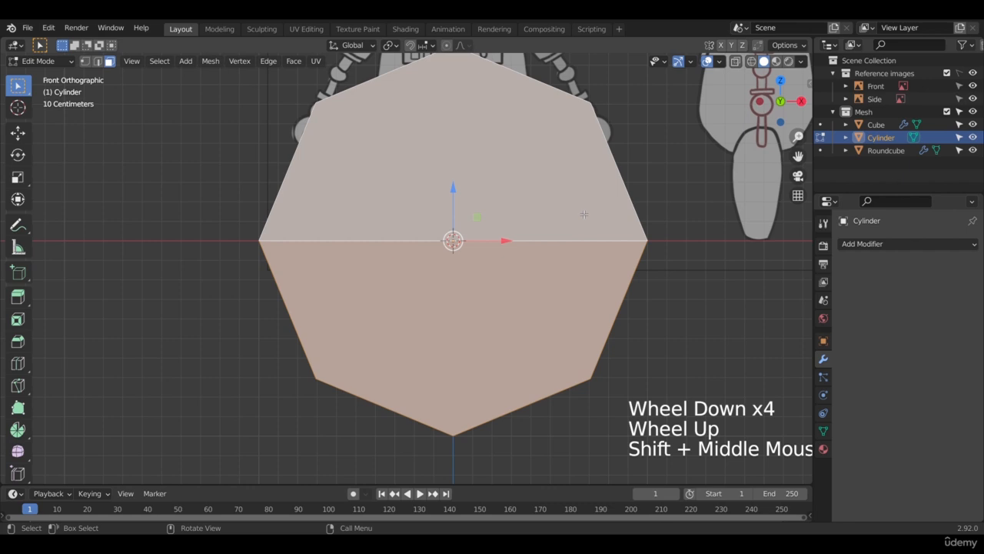
pyautogui.keyDown('shift'); pyautogui.moveTo(556, 183); pyautogui.dragTo(560, 217, button='middle'); pyautogui.keyUp('shift')
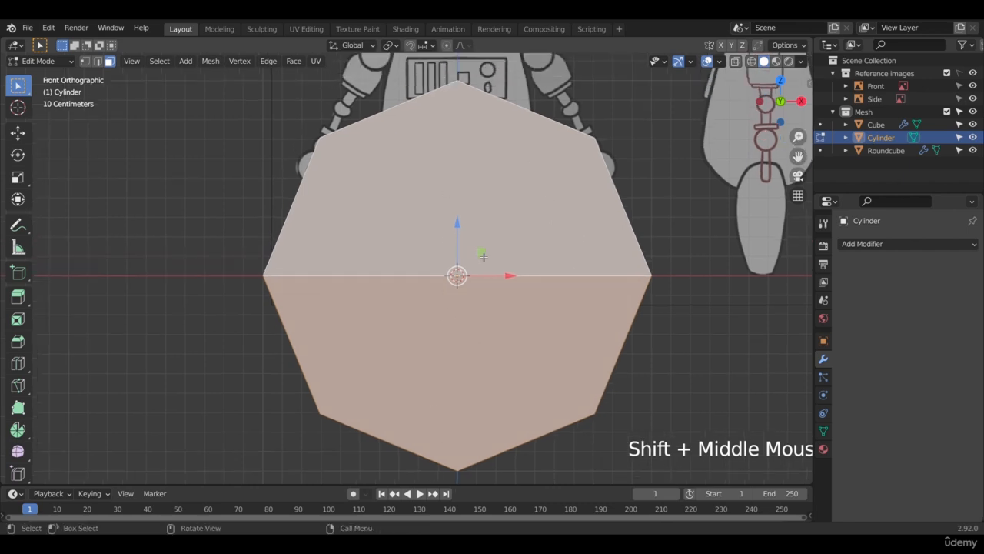
pyautogui.press('k')
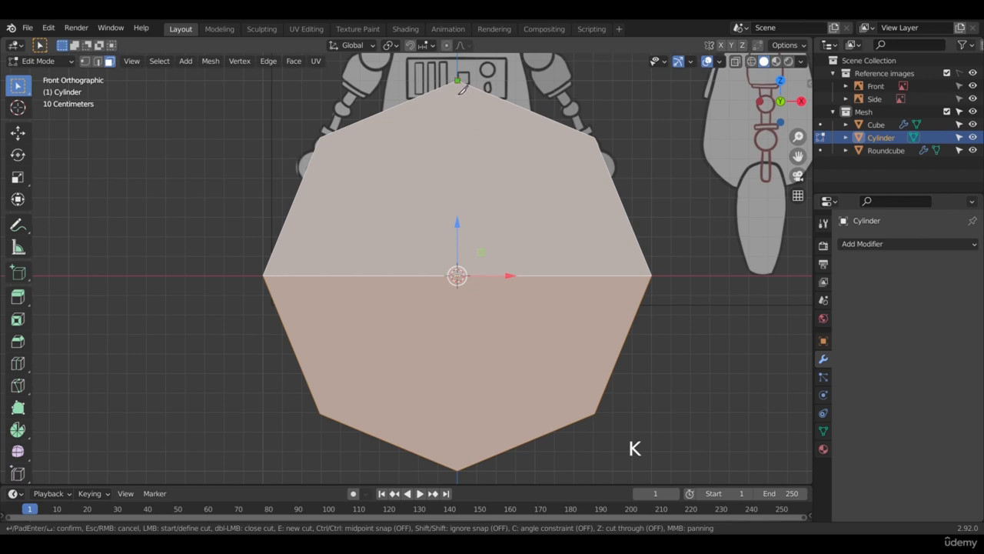
pyautogui.click(459, 476)
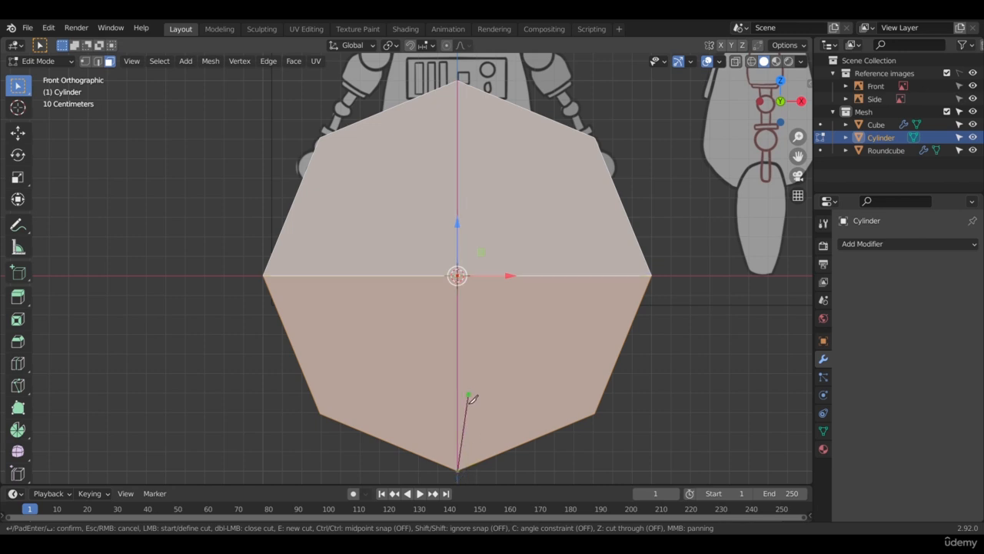
pyautogui.press('Return')
# From the back view, knife-cut the cylinder's back face vertically from its top corner to its bottom corner.
pyautogui.scroll(-3, 547, 306)
pyautogui.moveTo(546, 305); pyautogui.dragTo(553, 308, button='middle')
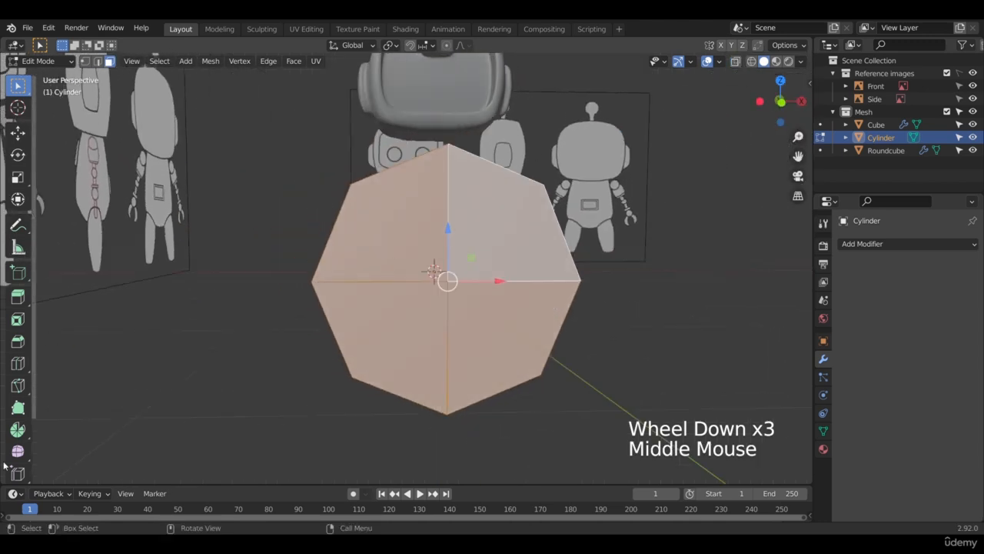
pyautogui.press('KP_1')
pyautogui.scroll(2, 483, 310)
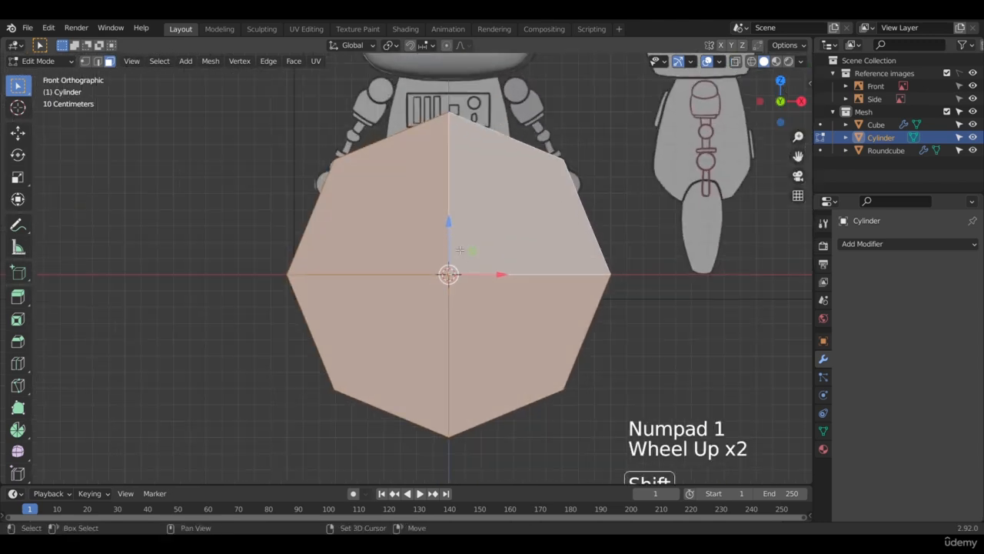
pyautogui.keyDown('shift'); pyautogui.moveTo(483, 310); pyautogui.dragTo(447, 263, button='middle'); pyautogui.keyUp('shift')
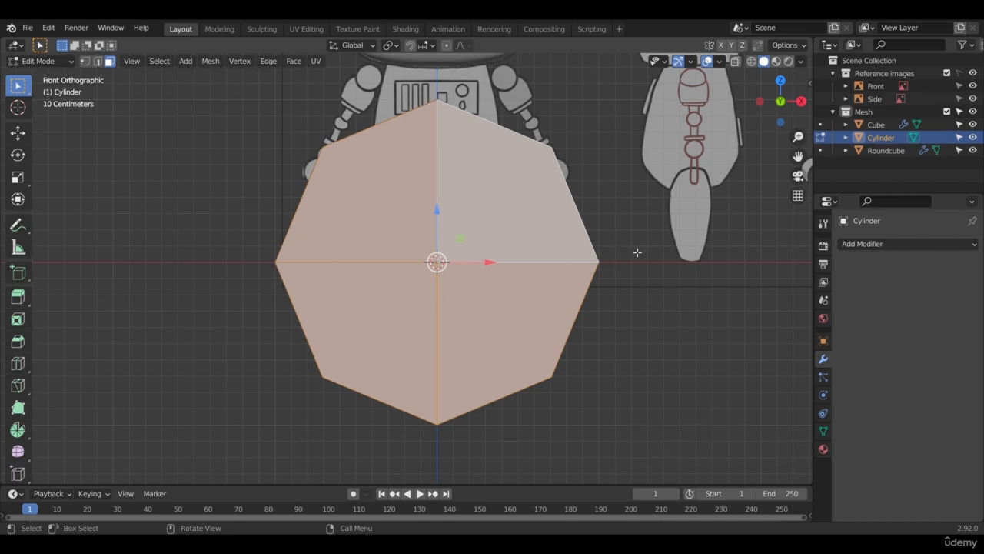
pyautogui.press('ctrl+KP_1')
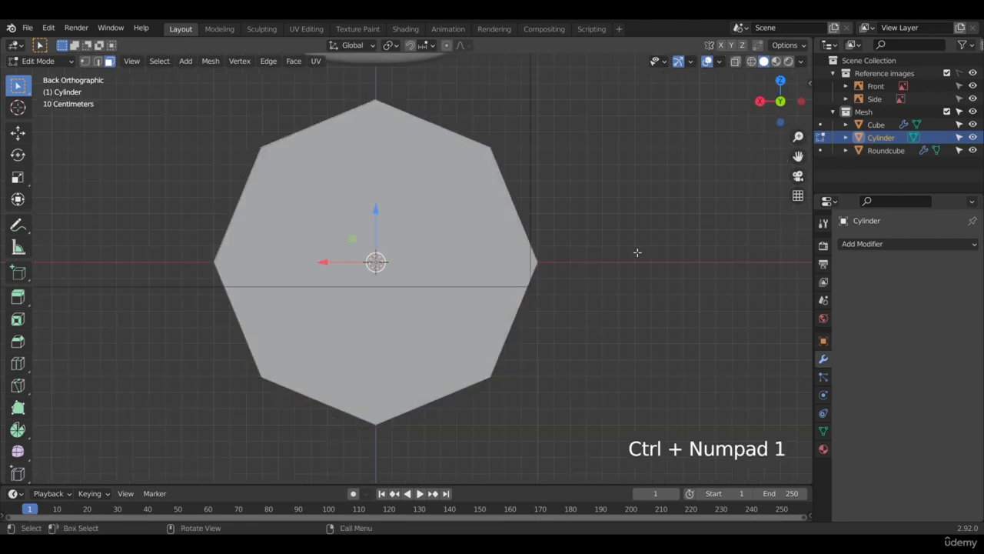
pyautogui.scroll(1, 638, 252)
pyautogui.keyDown('shift'); pyautogui.moveTo(556, 257); pyautogui.dragTo(629, 262, button='middle'); pyautogui.keyUp('shift')
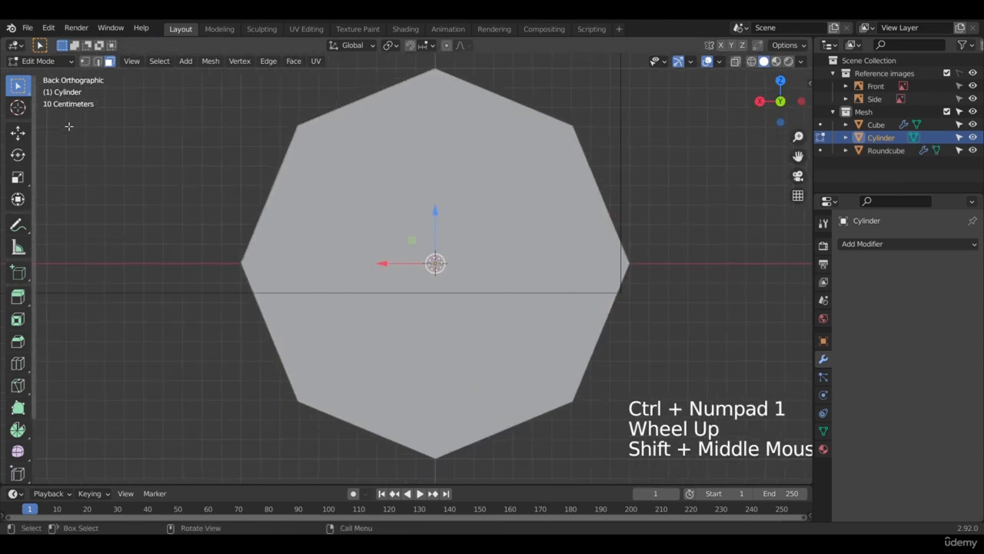
pyautogui.press('k')
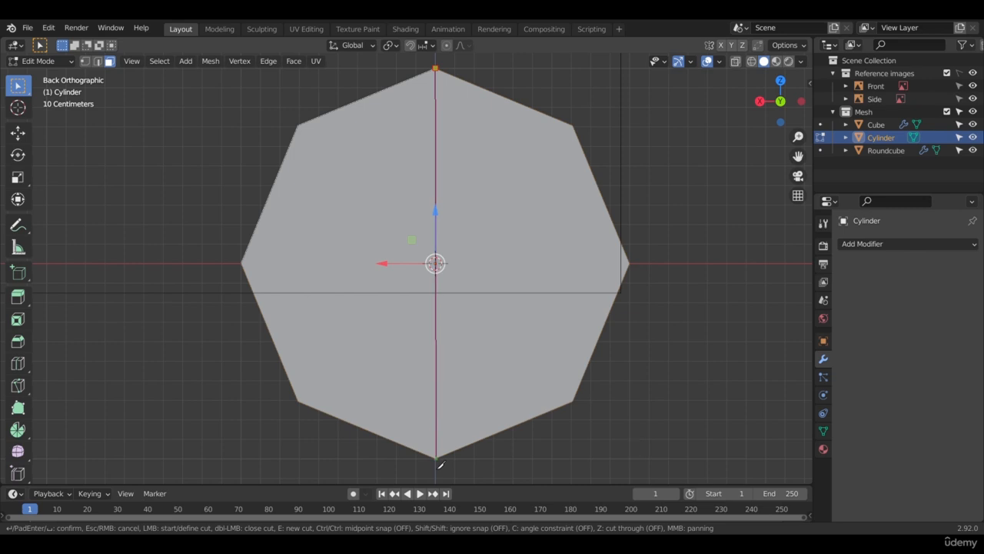
pyautogui.press('Escape')
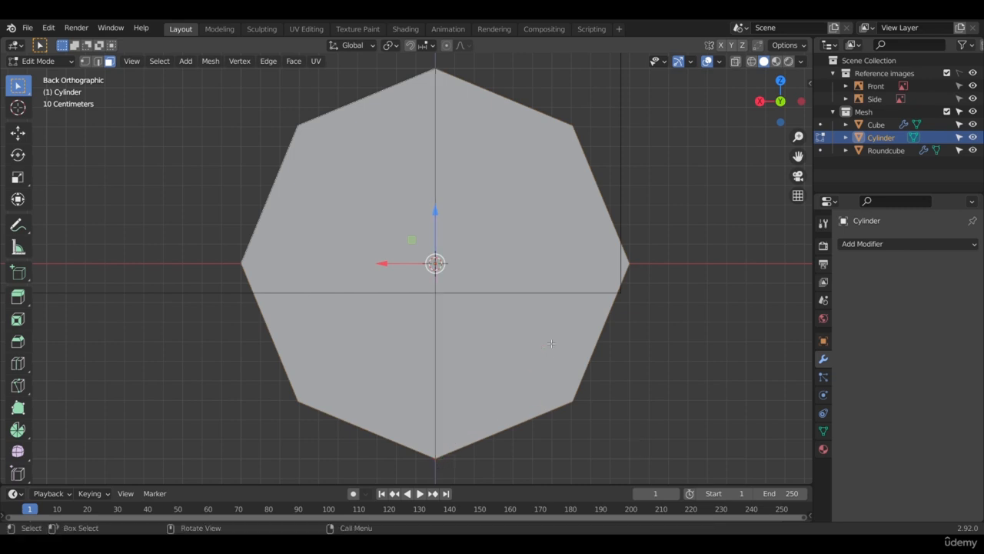
# Knife-cut the back face horizontally between its two side corners and return to the front view.
pyautogui.press('k')
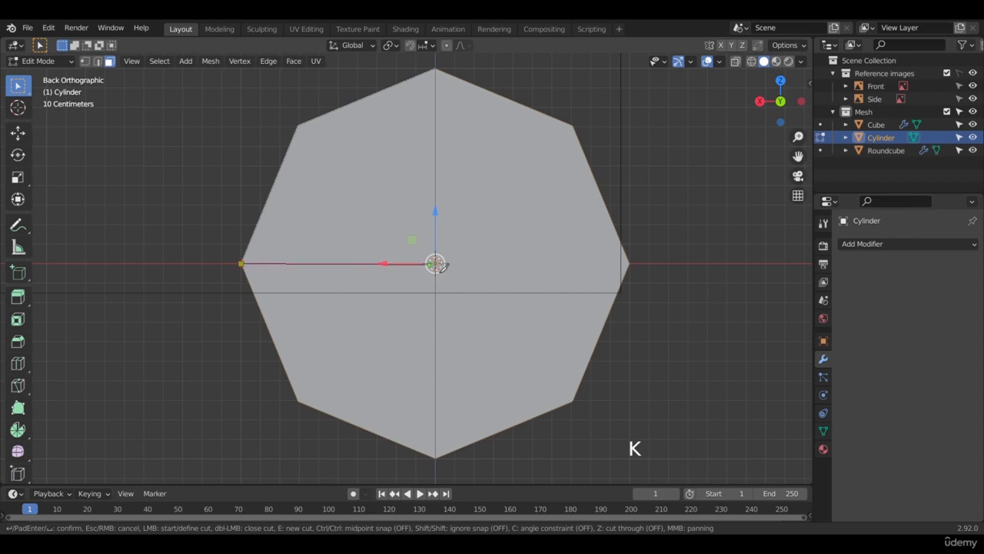
pyautogui.click(630, 265)
pyautogui.press('Return')
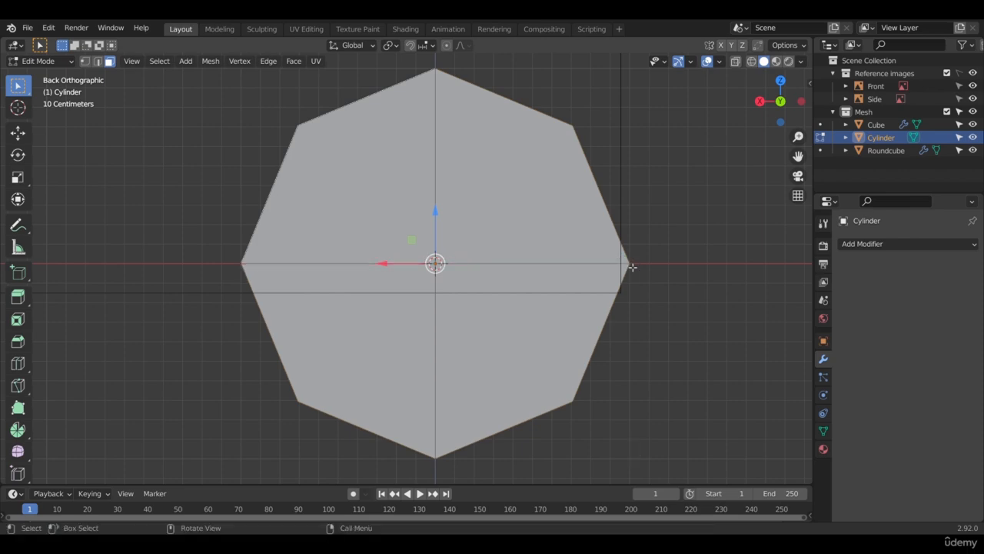
pyautogui.scroll(-1, 632, 267)
pyautogui.moveTo(632, 267); pyautogui.dragTo(558, 230, button='middle')
pyautogui.scroll(-3, 537, 225)
pyautogui.scroll(-1, 537, 226)
pyautogui.press('KP_1')
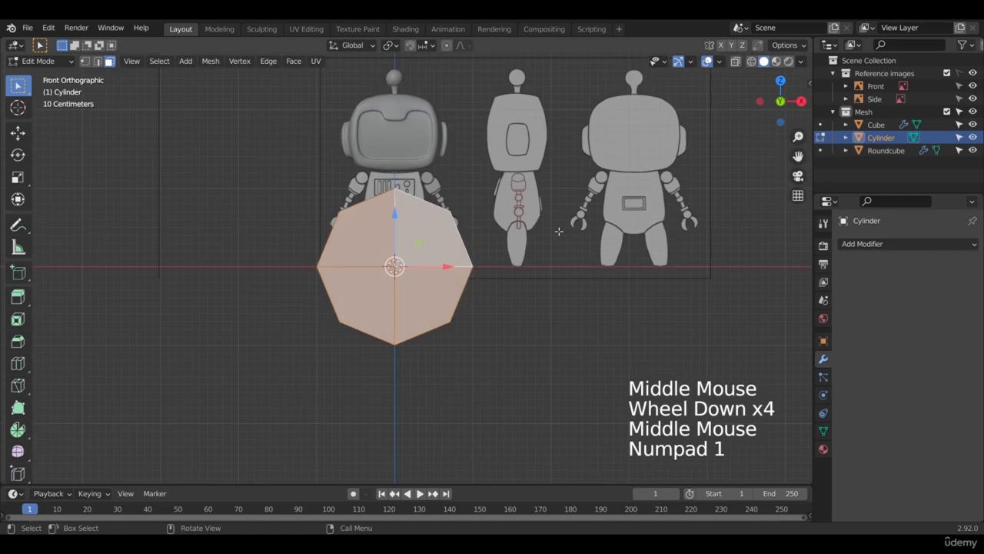
# Select the cylinder's whole mesh and scale it uniformly to about 0.63 in the front view.
pyautogui.scroll(2, 559, 231)
pyautogui.keyDown('shift'); pyautogui.moveTo(509, 198); pyautogui.dragTo(367, 279, button='middle'); pyautogui.keyUp('shift')
pyautogui.press('a')
pyautogui.scroll(1, 527, 275)
pyautogui.scroll(-1, 528, 275)
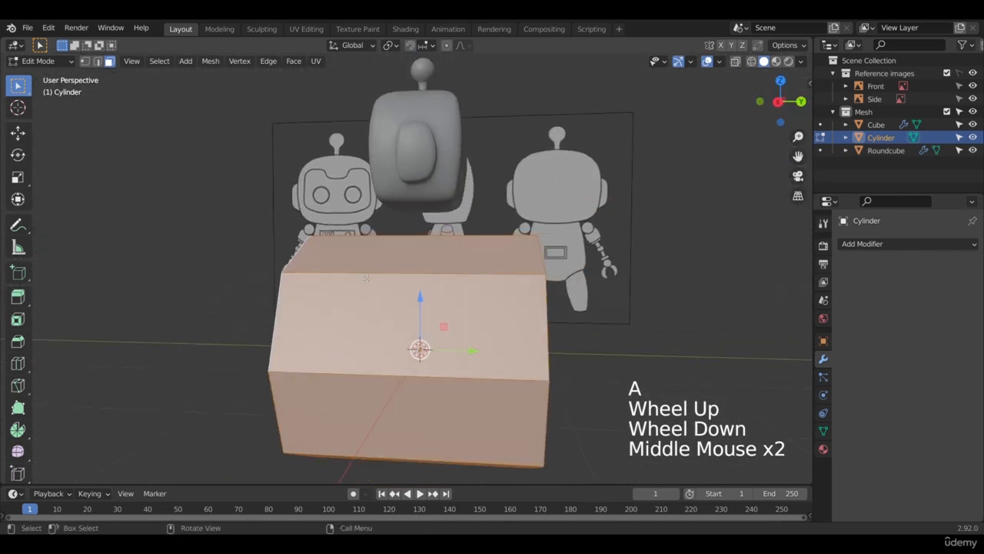
pyautogui.press('KP_1')
pyautogui.press('s')
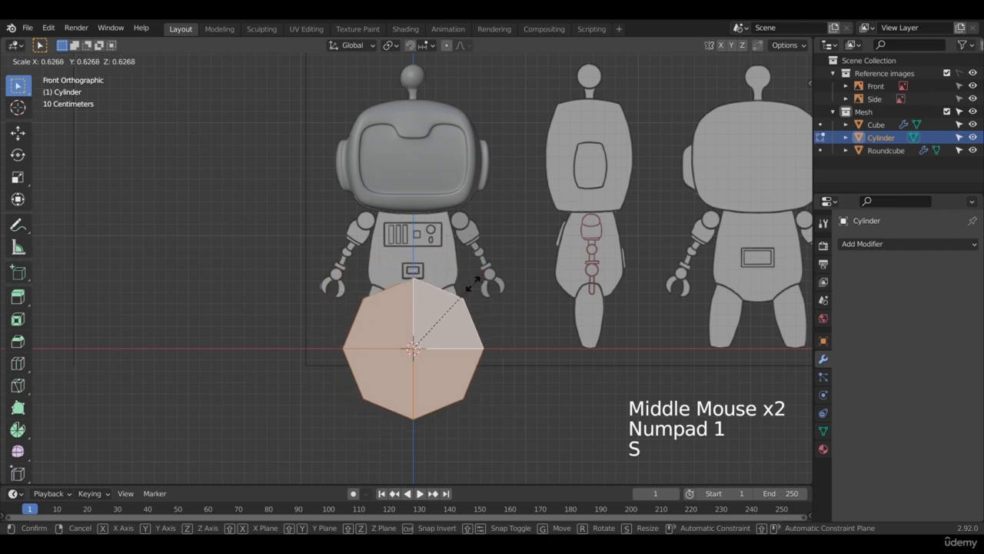
pyautogui.click(470, 284)
# Raise the cylinder about 1.14 m, scale it to about 0.56, and raise it about 0.51 m more onto the robot's face.
pyautogui.scroll(3, 462, 292)
pyautogui.moveTo(446, 316); pyautogui.dragTo(446, 91)
pyautogui.keyDown('shift'); pyautogui.moveTo(531, 180); pyautogui.dragTo(528, 352, button='middle'); pyautogui.keyUp('shift')
pyautogui.press('s')
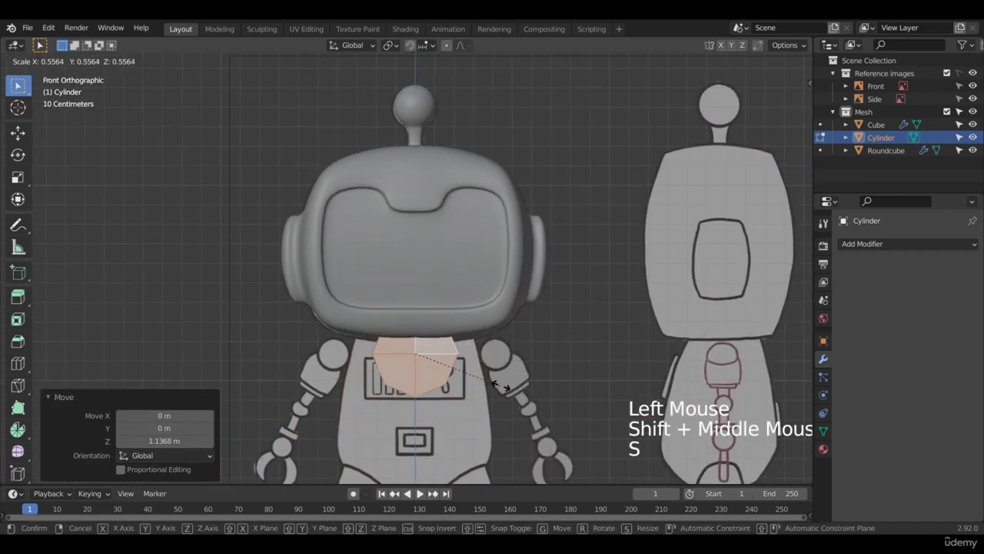
pyautogui.click(501, 385)
pyautogui.moveTo(417, 315); pyautogui.dragTo(439, 216)
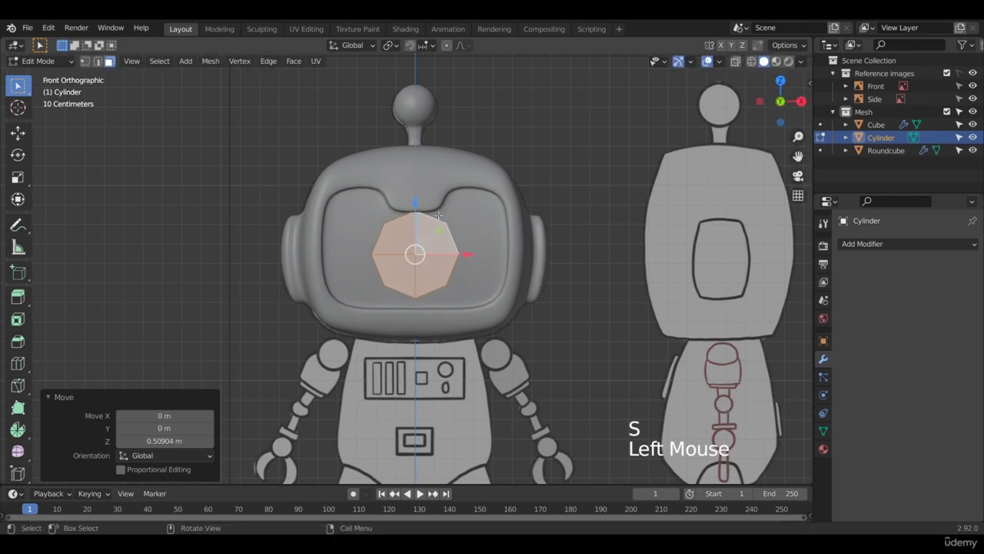
# With X-ray enabled, shift the cylinder along X onto the reference eye circle, scale it to match, and lower it about 0.023 m.
pyautogui.click(736, 60)
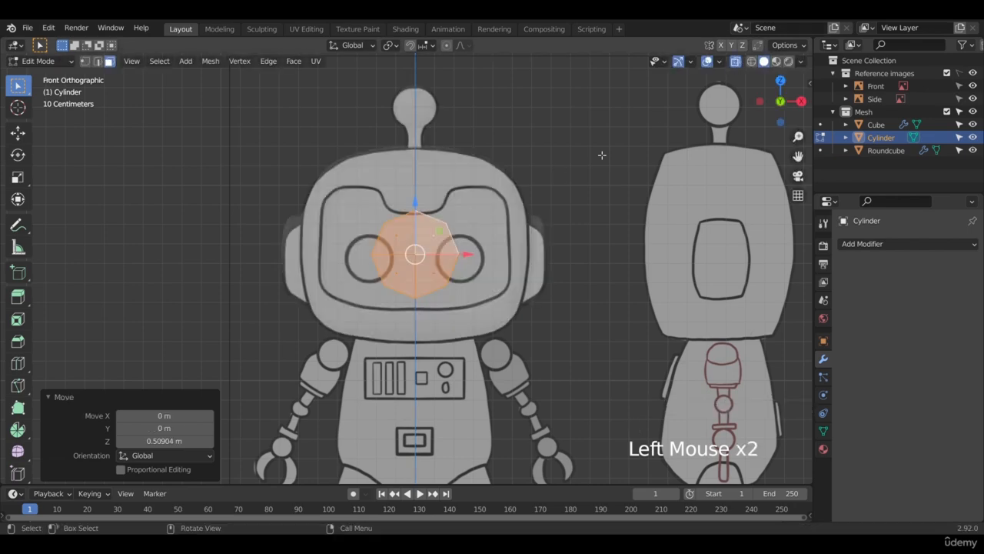
pyautogui.scroll(-1, 533, 220)
pyautogui.scroll(2, 532, 220)
pyautogui.keyDown('shift'); pyautogui.moveTo(532, 219); pyautogui.dragTo(470, 217, button='middle'); pyautogui.keyUp('shift')
pyautogui.scroll(2, 470, 217)
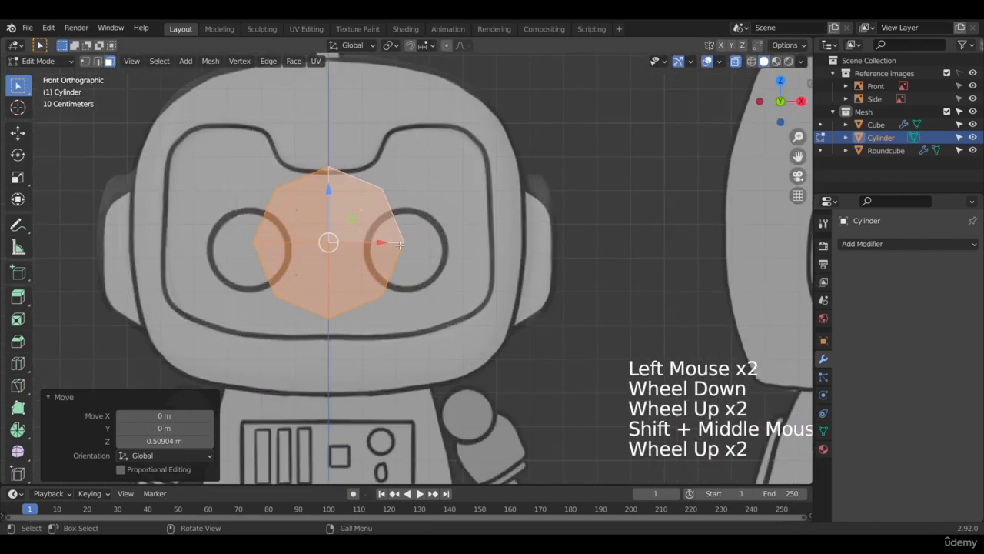
pyautogui.moveTo(398, 247); pyautogui.dragTo(458, 245)
pyautogui.press('s')
pyautogui.click(451, 240)
pyautogui.moveTo(415, 190); pyautogui.dragTo(417, 199)
# From the right view, move the cylinder about -0.61 m along Y in front of the head and scale it to 0.477 along Y.
pyautogui.press('KP_3')
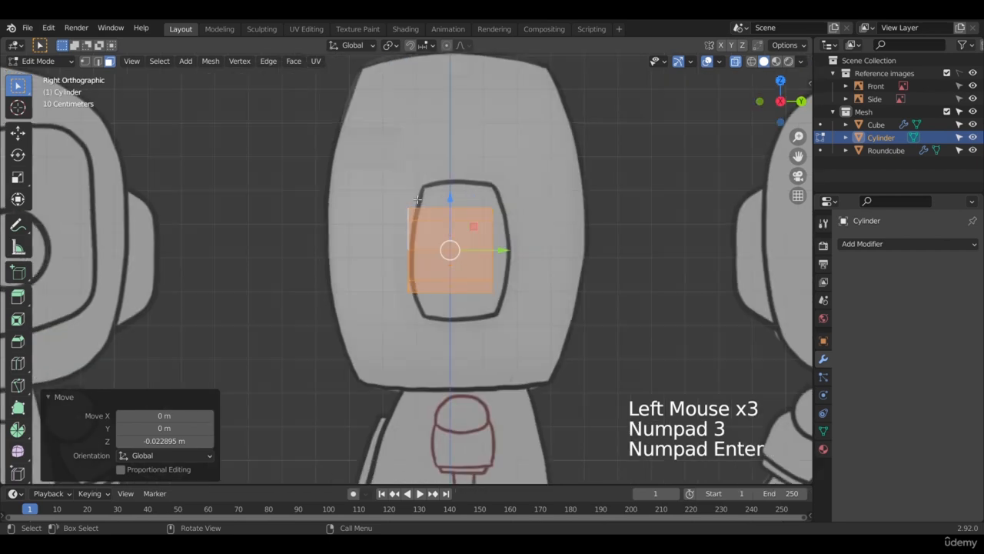
pyautogui.keyDown('shift'); pyautogui.moveTo(417, 199); pyautogui.dragTo(446, 208, button='middle'); pyautogui.keyUp('shift')
pyautogui.moveTo(501, 260); pyautogui.dragTo(296, 269)
pyautogui.press('s')
pyautogui.press('y')
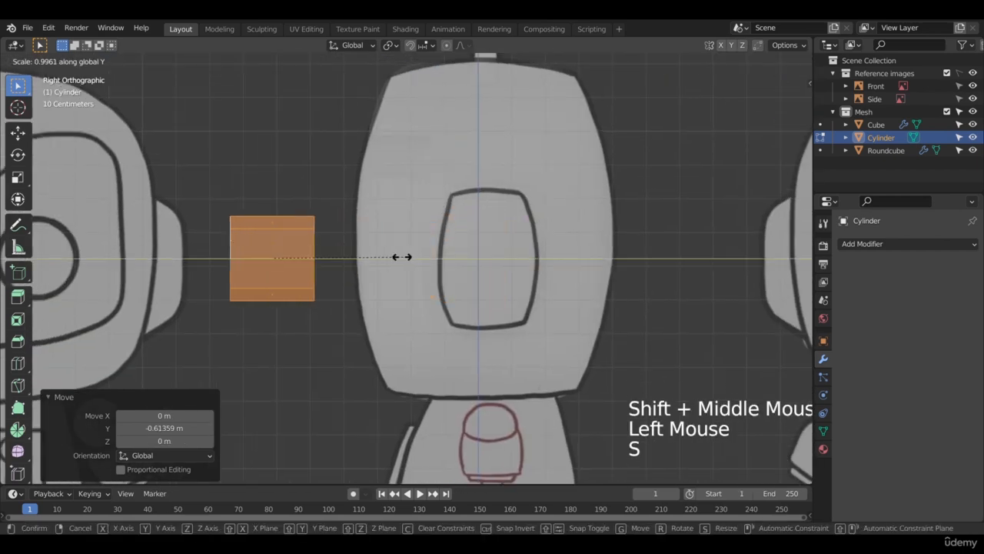
pyautogui.click(338, 259)
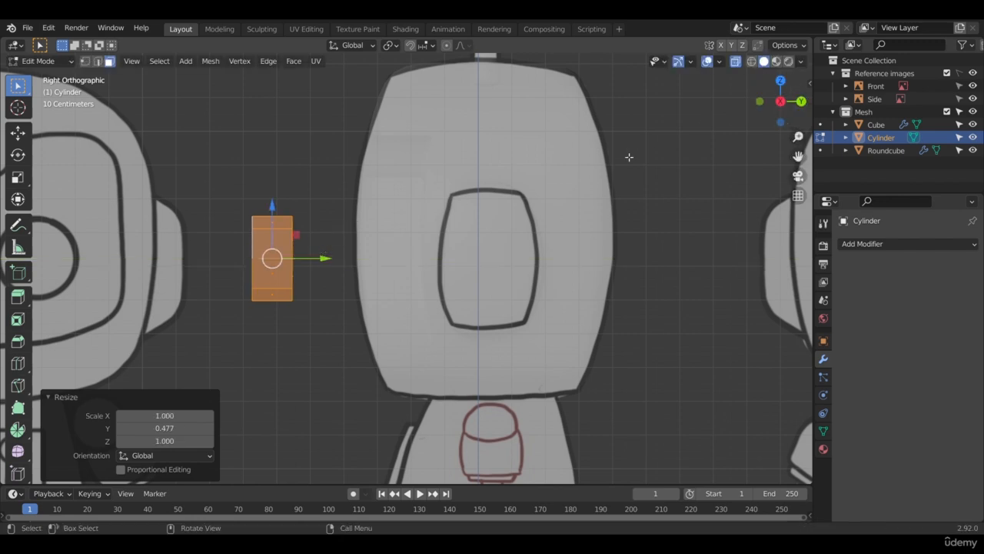
# Move the cylinder about 0.41 m along Y into the head and scale it to about 1.48 along Y.
pyautogui.scroll(2, 629, 156)
pyautogui.keyDown('shift'); pyautogui.moveTo(289, 232); pyautogui.dragTo(259, 263, button='middle'); pyautogui.keyUp('shift')
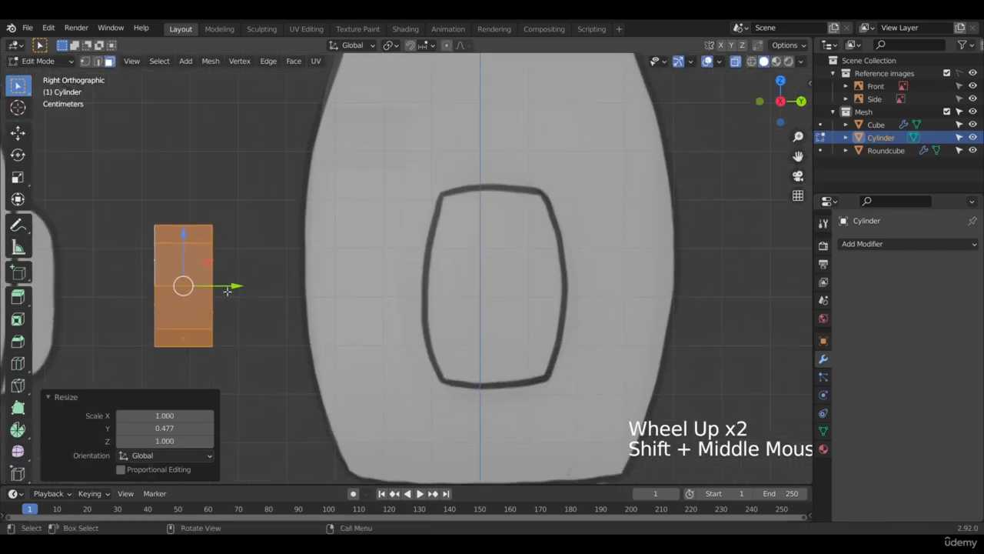
pyautogui.moveTo(227, 290); pyautogui.dragTo(435, 298)
pyautogui.press('s')
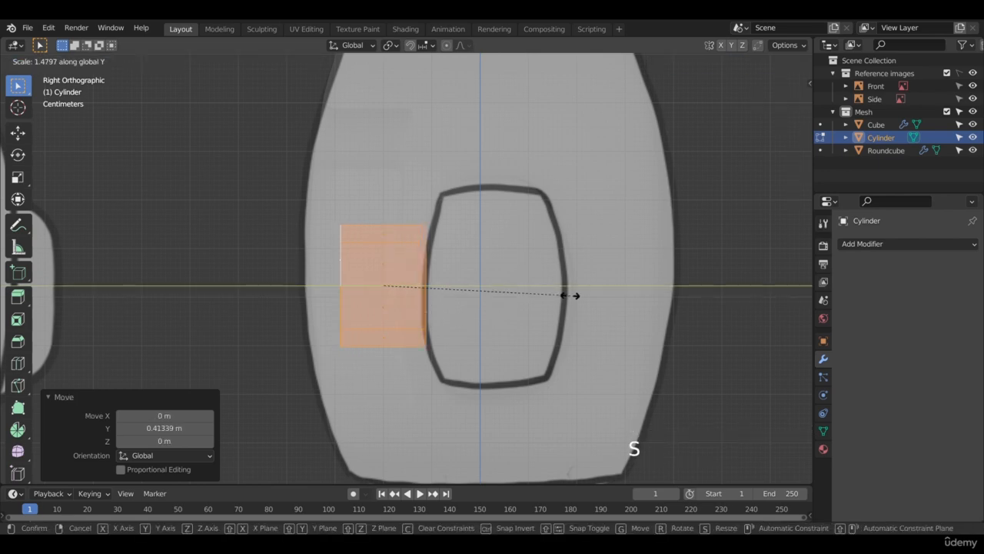
pyautogui.click(567, 294)
# Return the cylinder to Object Mode and turn off the X-ray display.
pyautogui.moveTo(442, 196); pyautogui.dragTo(662, 82, button='middle')
pyautogui.click(607, 223)
pyautogui.moveTo(566, 258); pyautogui.dragTo(688, 63, button='middle')
pyautogui.press('Tab')
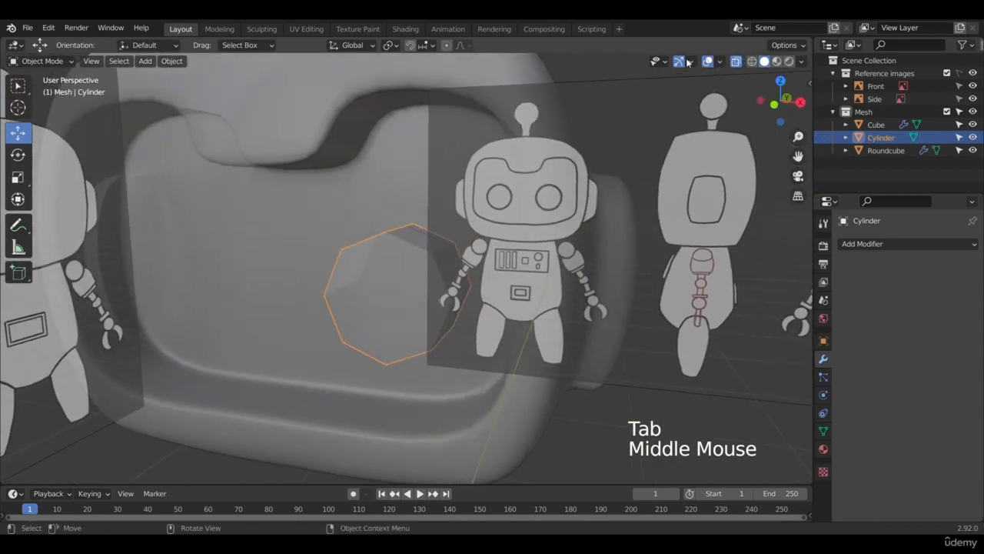
pyautogui.click(735, 62)
# Examine from several angles how far the eye cylinder protrudes from the recessed face.
pyautogui.scroll(-2, 615, 165)
pyautogui.moveTo(584, 184); pyautogui.dragTo(504, 255, button='middle')
pyautogui.scroll(2, 456, 263)
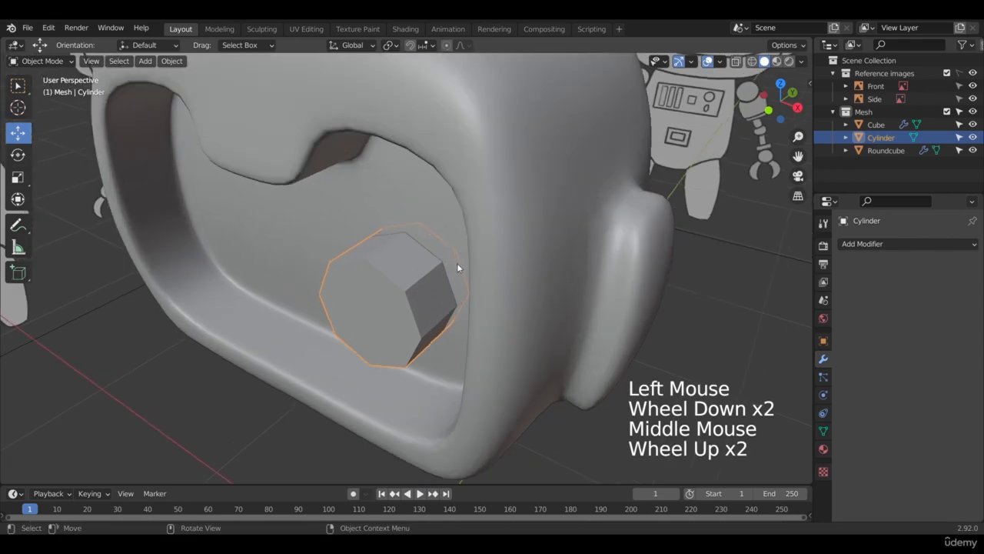
pyautogui.moveTo(466, 356); pyautogui.dragTo(430, 212, button='middle')
pyautogui.scroll(2, 444, 308)
pyautogui.scroll(-3, 444, 307)
pyautogui.moveTo(444, 308); pyautogui.dragTo(446, 218, button='middle')
pyautogui.scroll(-2, 425, 277)
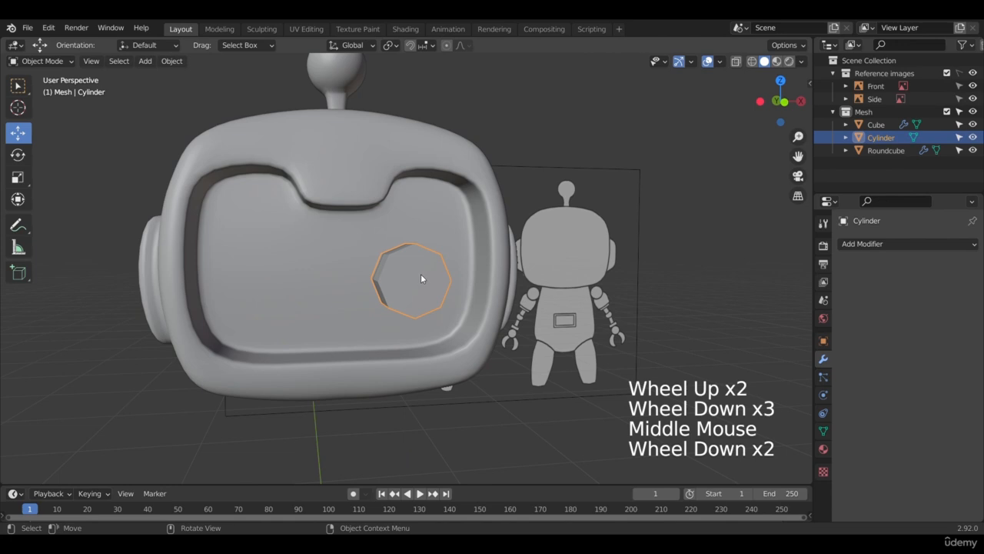
# Add a Mirror modifier on the X axis to the cylinder to produce the second eye.
pyautogui.press('KP_1')
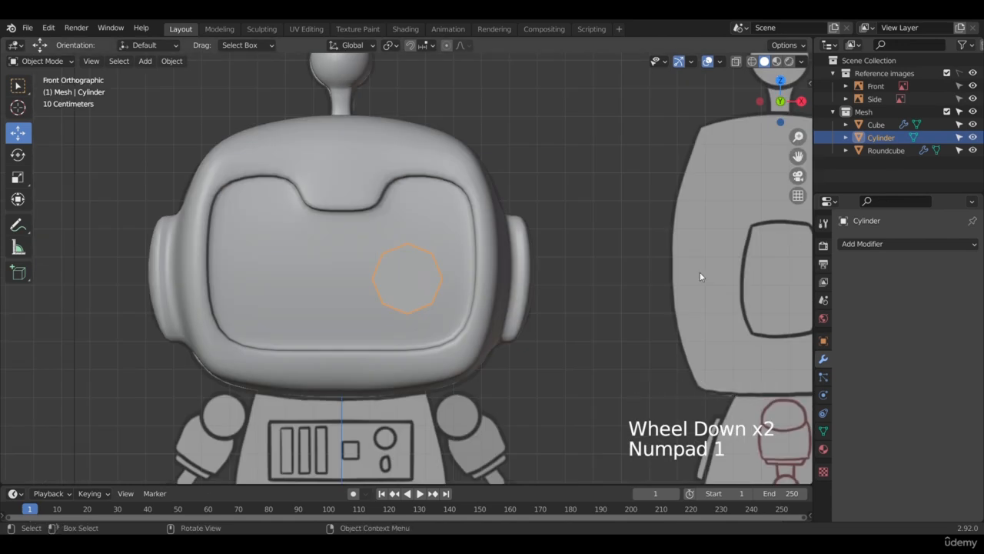
pyautogui.scroll(2, 459, 270)
pyautogui.click(870, 243)
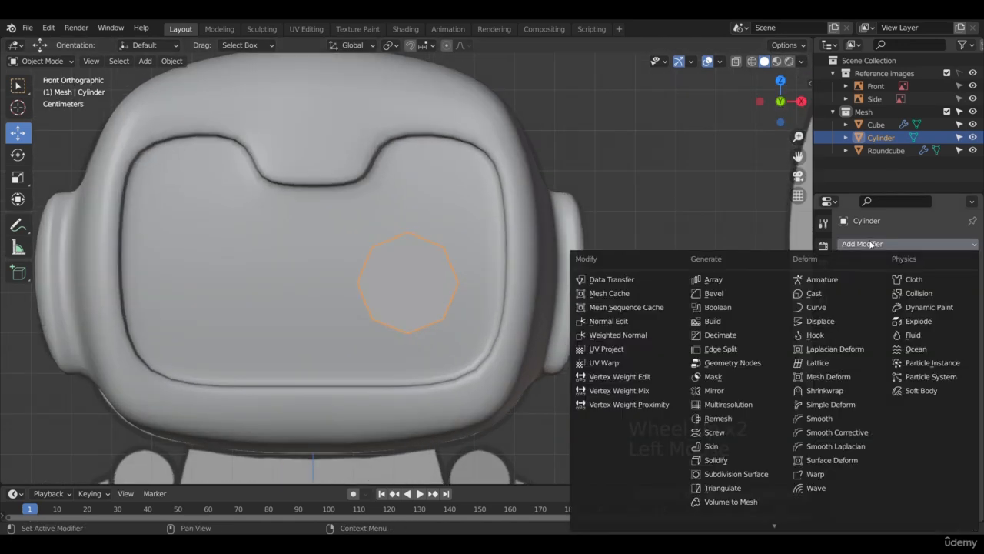
pyautogui.click(738, 390)
pyautogui.scroll(-1, 386, 290)
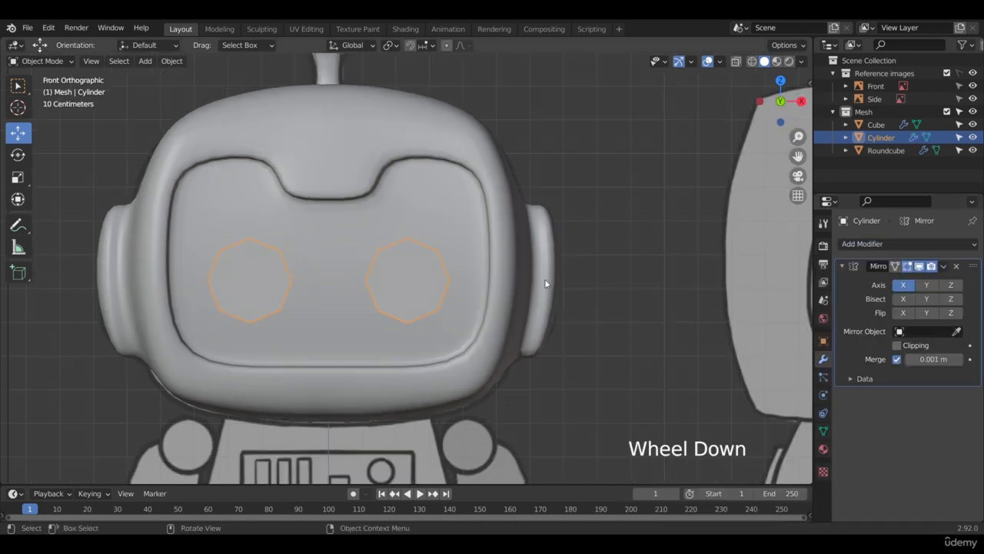
# Add a Subdivision Surface modifier to the mirrored eye cylinder.
pyautogui.scroll(1, 479, 303)
pyautogui.click(922, 244)
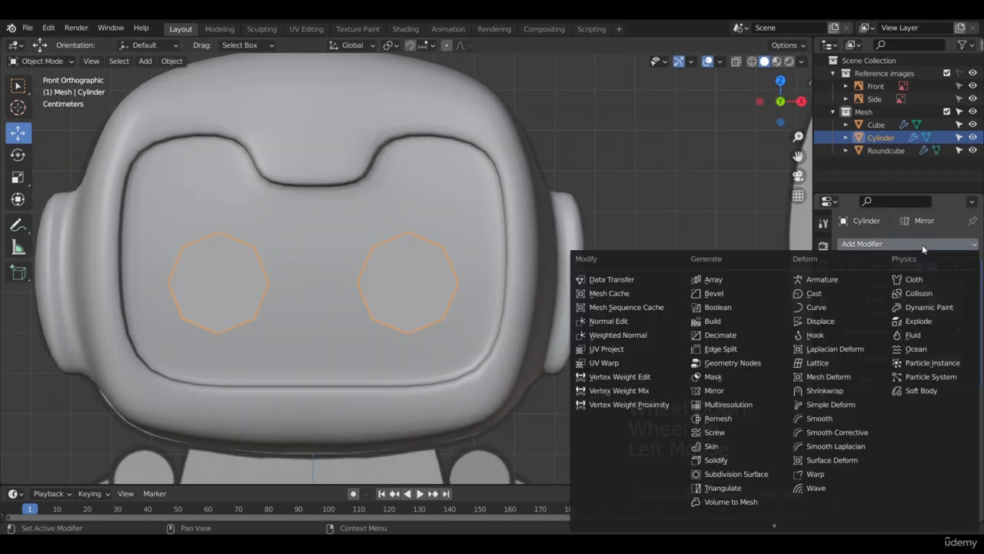
pyautogui.click(733, 474)
# In Edit Mode, add one edge loop around the eye cylinder and slide it close to the front face, at factor -0.917.
pyautogui.scroll(3, 371, 264)
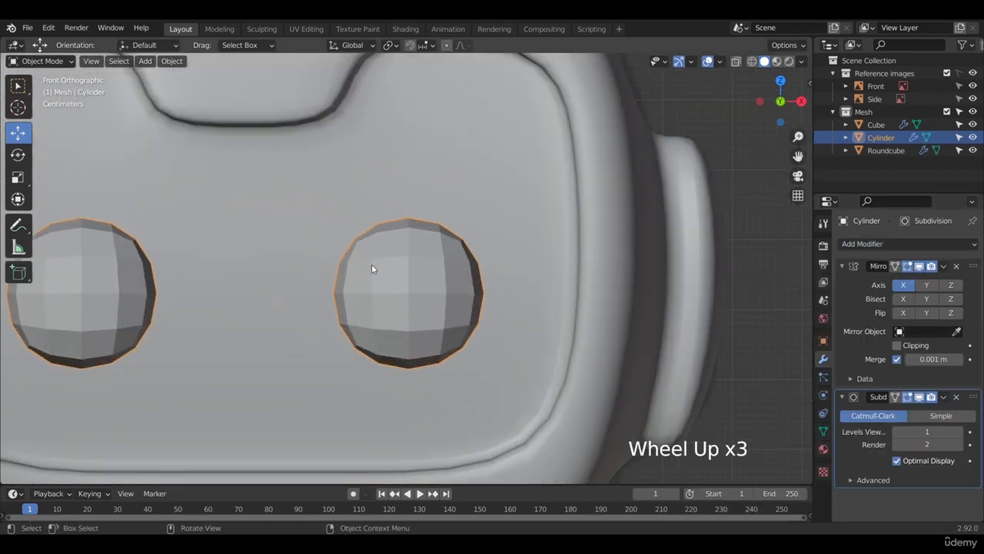
pyautogui.scroll(-3, 371, 264)
pyautogui.scroll(1, 434, 265)
pyautogui.moveTo(434, 265); pyautogui.dragTo(419, 283, button='middle')
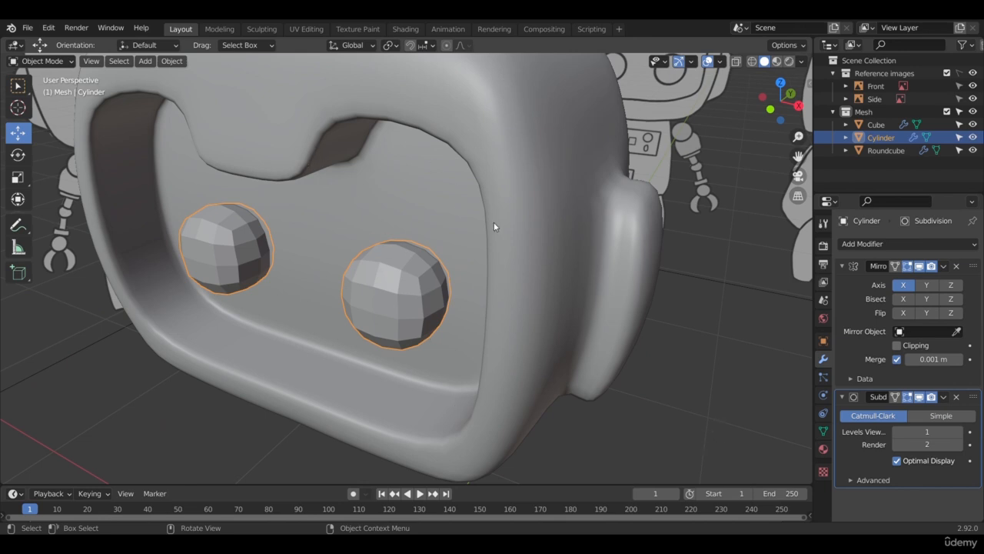
pyautogui.scroll(1, 404, 275)
pyautogui.scroll(1, 441, 299)
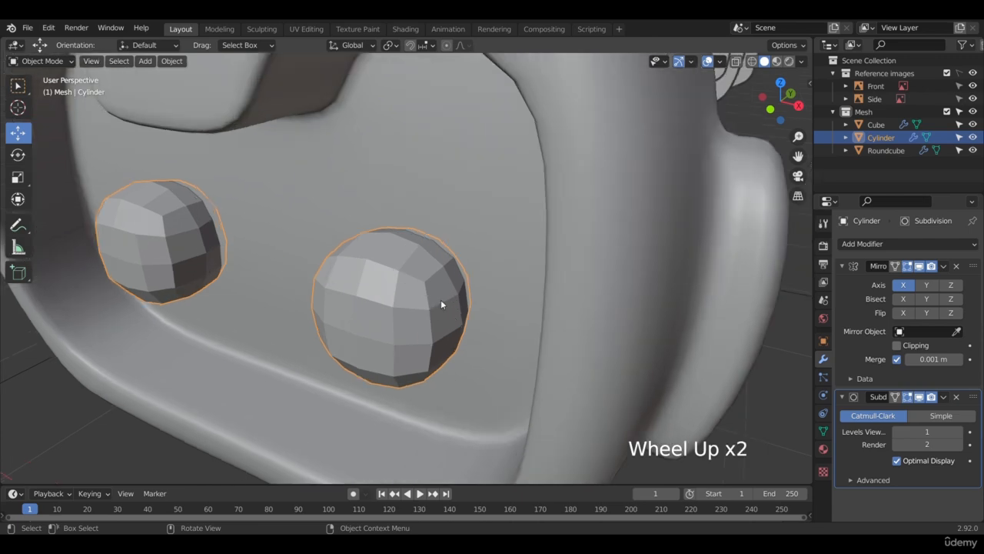
pyautogui.press('Tab')
pyautogui.moveTo(450, 286); pyautogui.dragTo(421, 279, button='middle')
pyautogui.hotkey('ctrl', 'r')
pyautogui.click(415, 279)
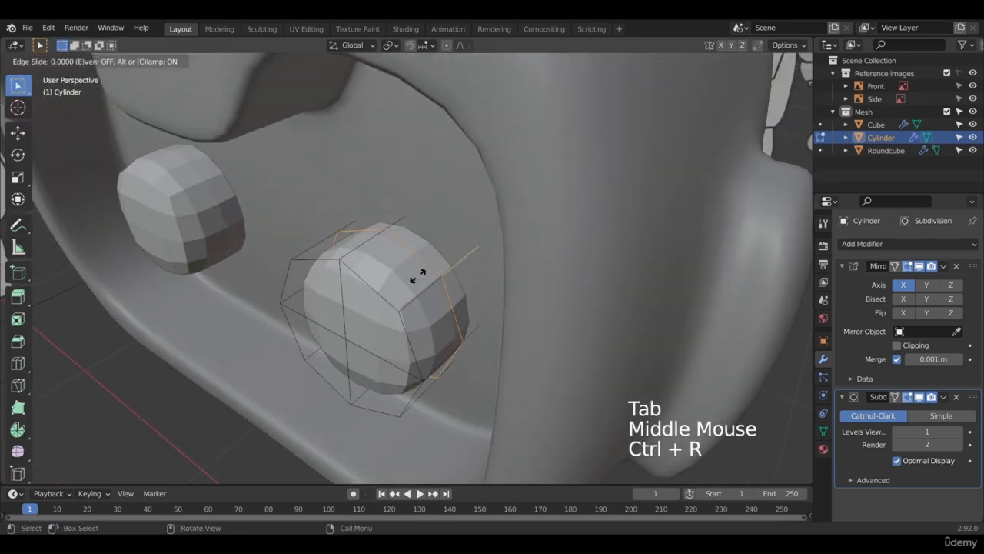
pyautogui.click(387, 314)
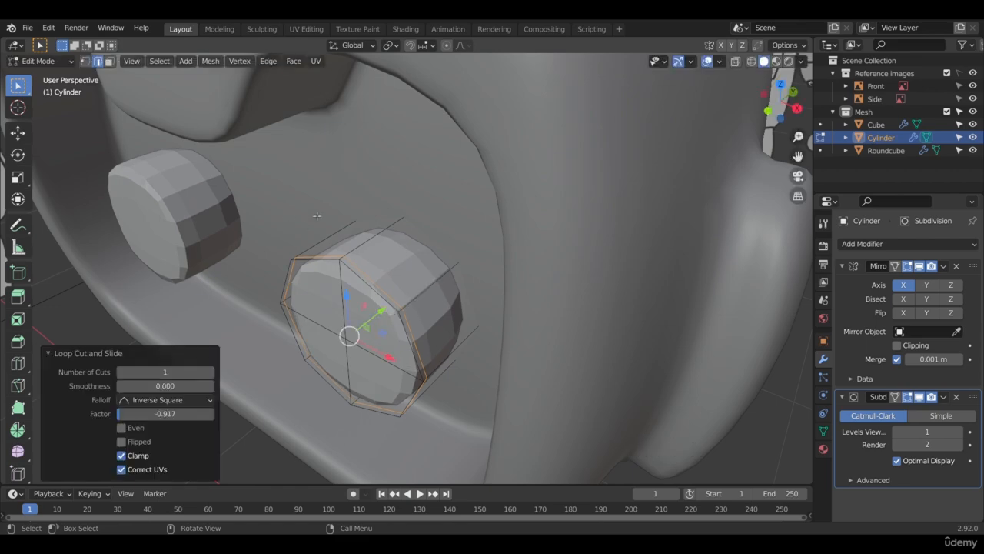
# From the right view with X-ray on, add a second edge loop close to the cylinder's back face, at factor 0.922.
pyautogui.moveTo(406, 316); pyautogui.dragTo(429, 323, button='middle')
pyautogui.press('KP_3')
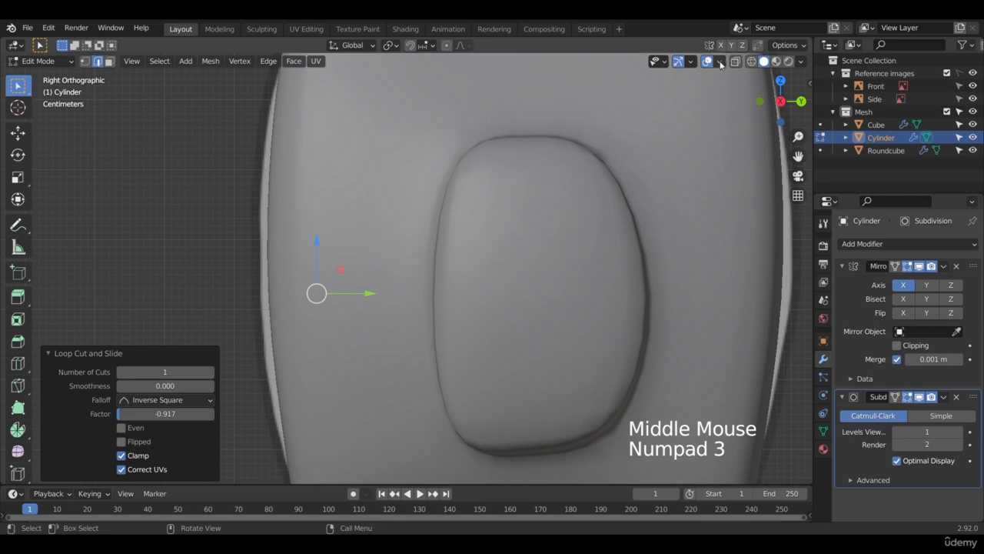
pyautogui.click(735, 62)
pyautogui.scroll(2, 462, 262)
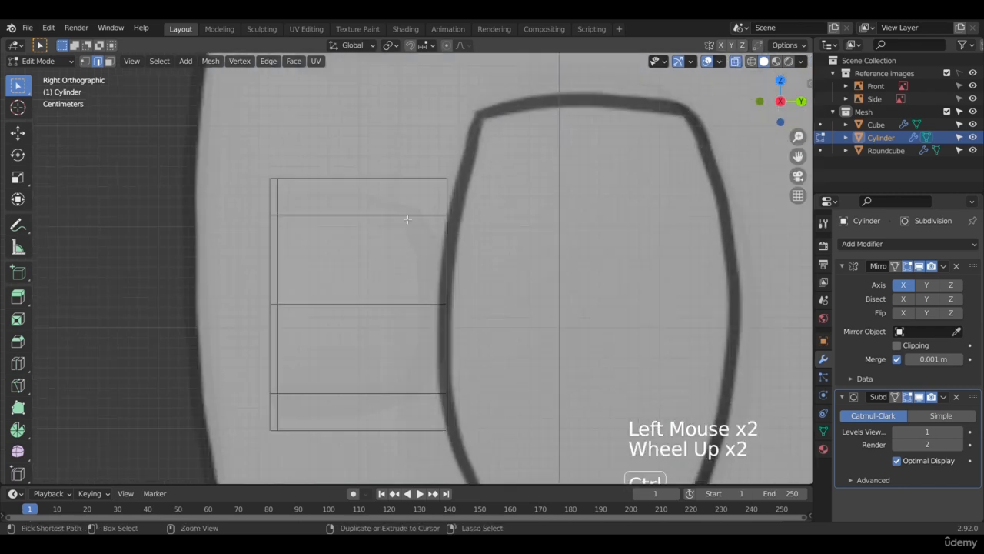
pyautogui.hotkey('ctrl', 'r')
pyautogui.click(403, 216)
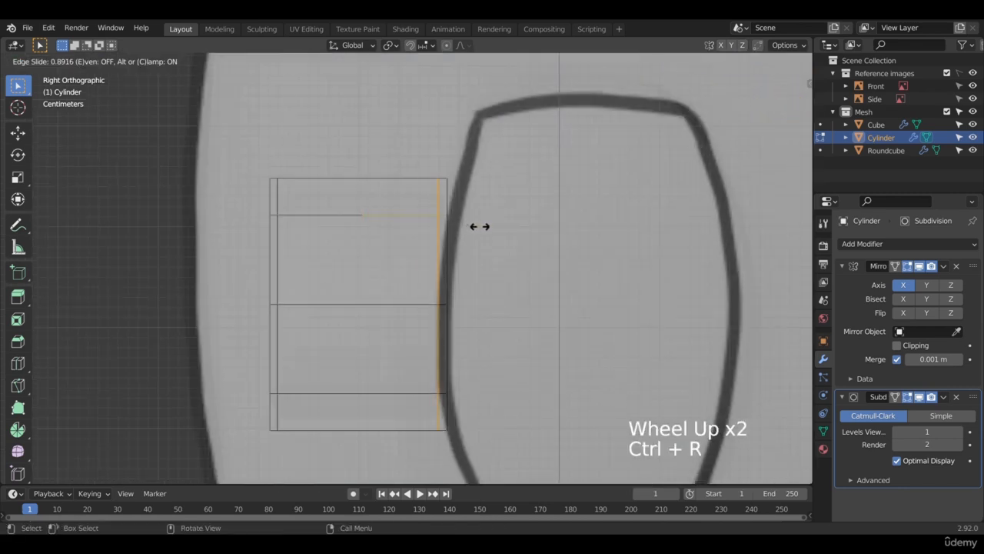
pyautogui.click(481, 227)
# Go back to the front view in Object Mode and disable the X-ray display.
pyautogui.press('KP_1')
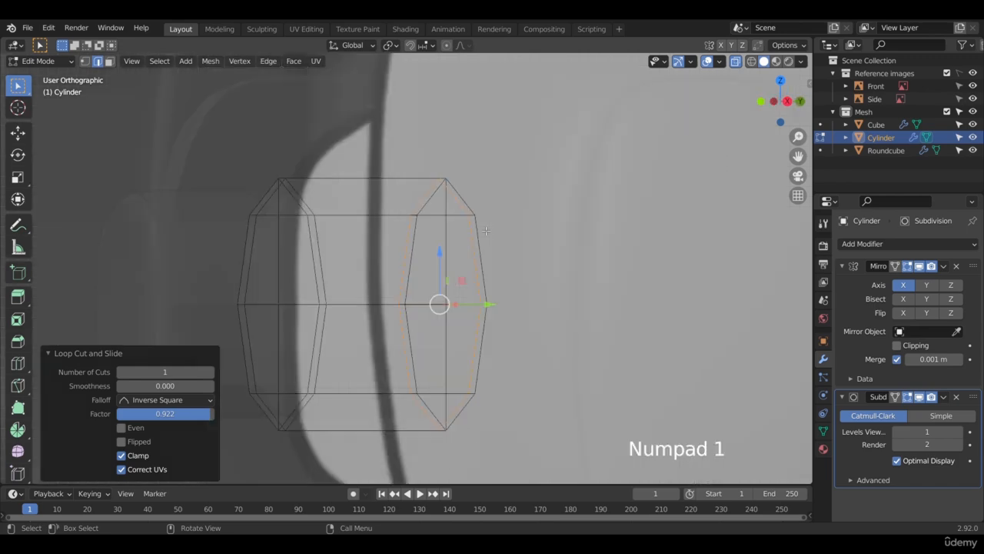
pyautogui.press('Tab')
pyautogui.scroll(-5, 482, 226)
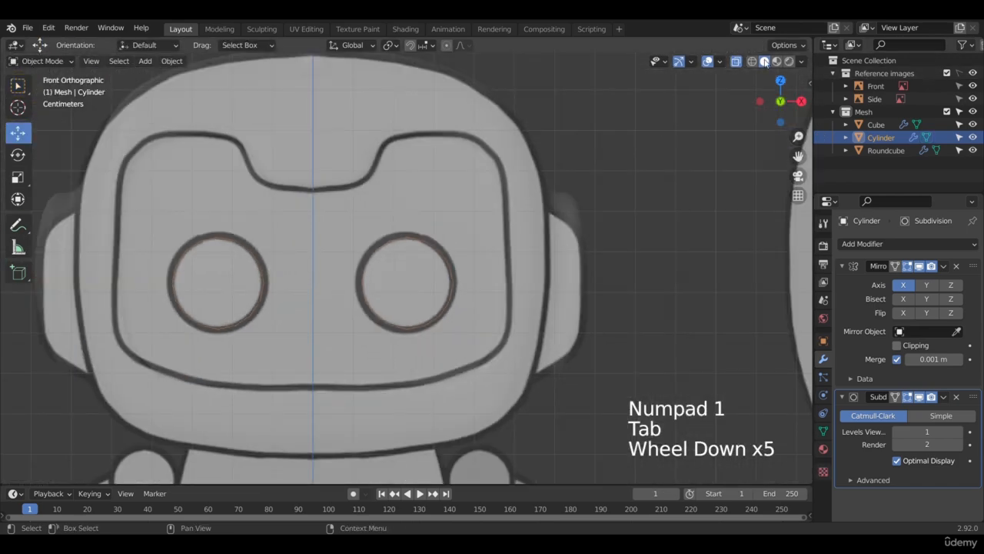
pyautogui.click(735, 61)
# Shade the eyes smooth and set their viewport subdivision level to 2.
pyautogui.moveTo(488, 237)
pyautogui.mouseDown(button='middle')
pyautogui.moveTo(456, 256)
pyautogui.moveTo(457, 274)
pyautogui.moveTo(472, 279)
pyautogui.moveTo(453, 269)
pyautogui.mouseUp(button='middle')
pyautogui.rightClick(419, 282)
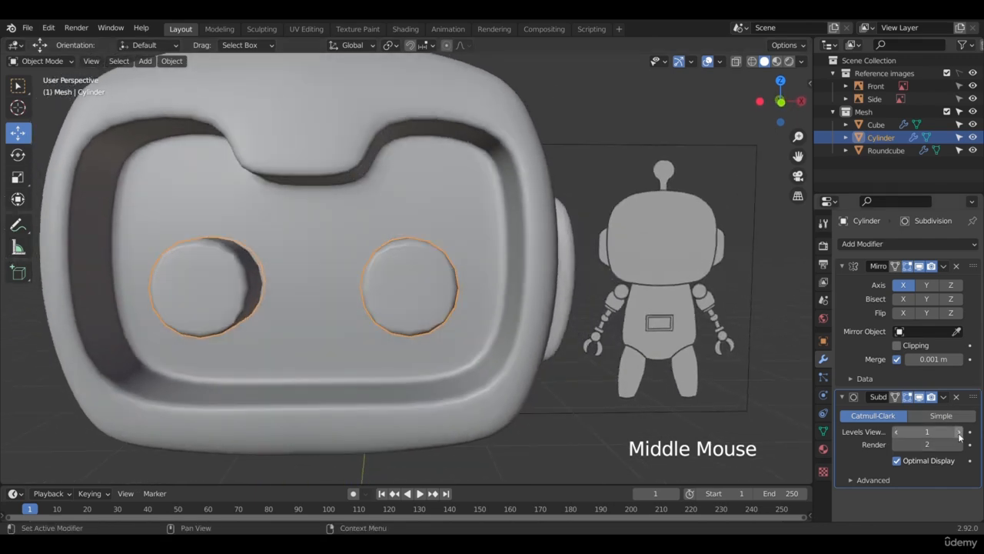
pyautogui.click(957, 432)
# Deselect the eyes and examine the complete head against the reference images from a distance.
pyautogui.moveTo(552, 286); pyautogui.dragTo(529, 247, button='middle')
pyautogui.press('Tab')
pyautogui.scroll(-2, 428, 286)
pyautogui.press('Tab')
pyautogui.click(482, 300)
pyautogui.scroll(-4, 482, 300)
pyautogui.scroll(-2, 528, 247)
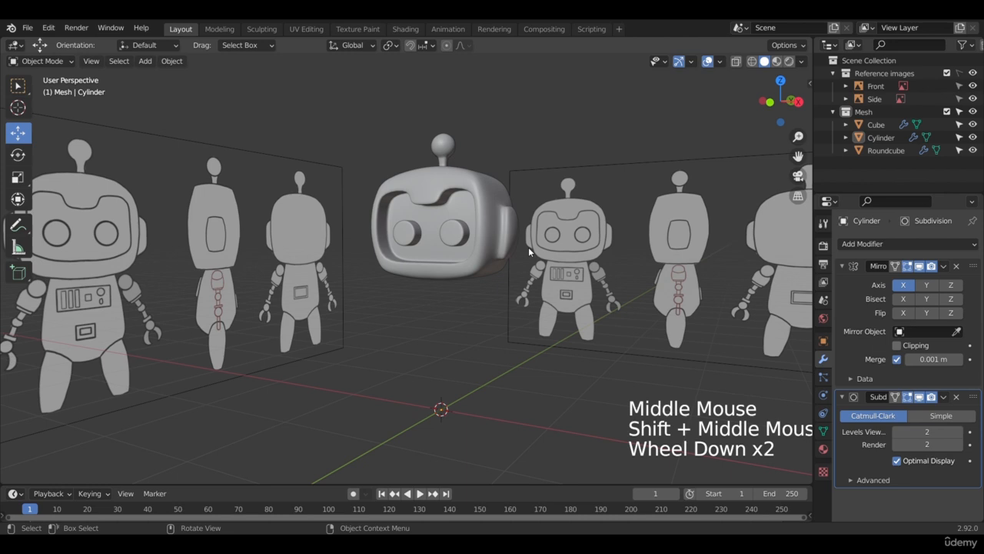